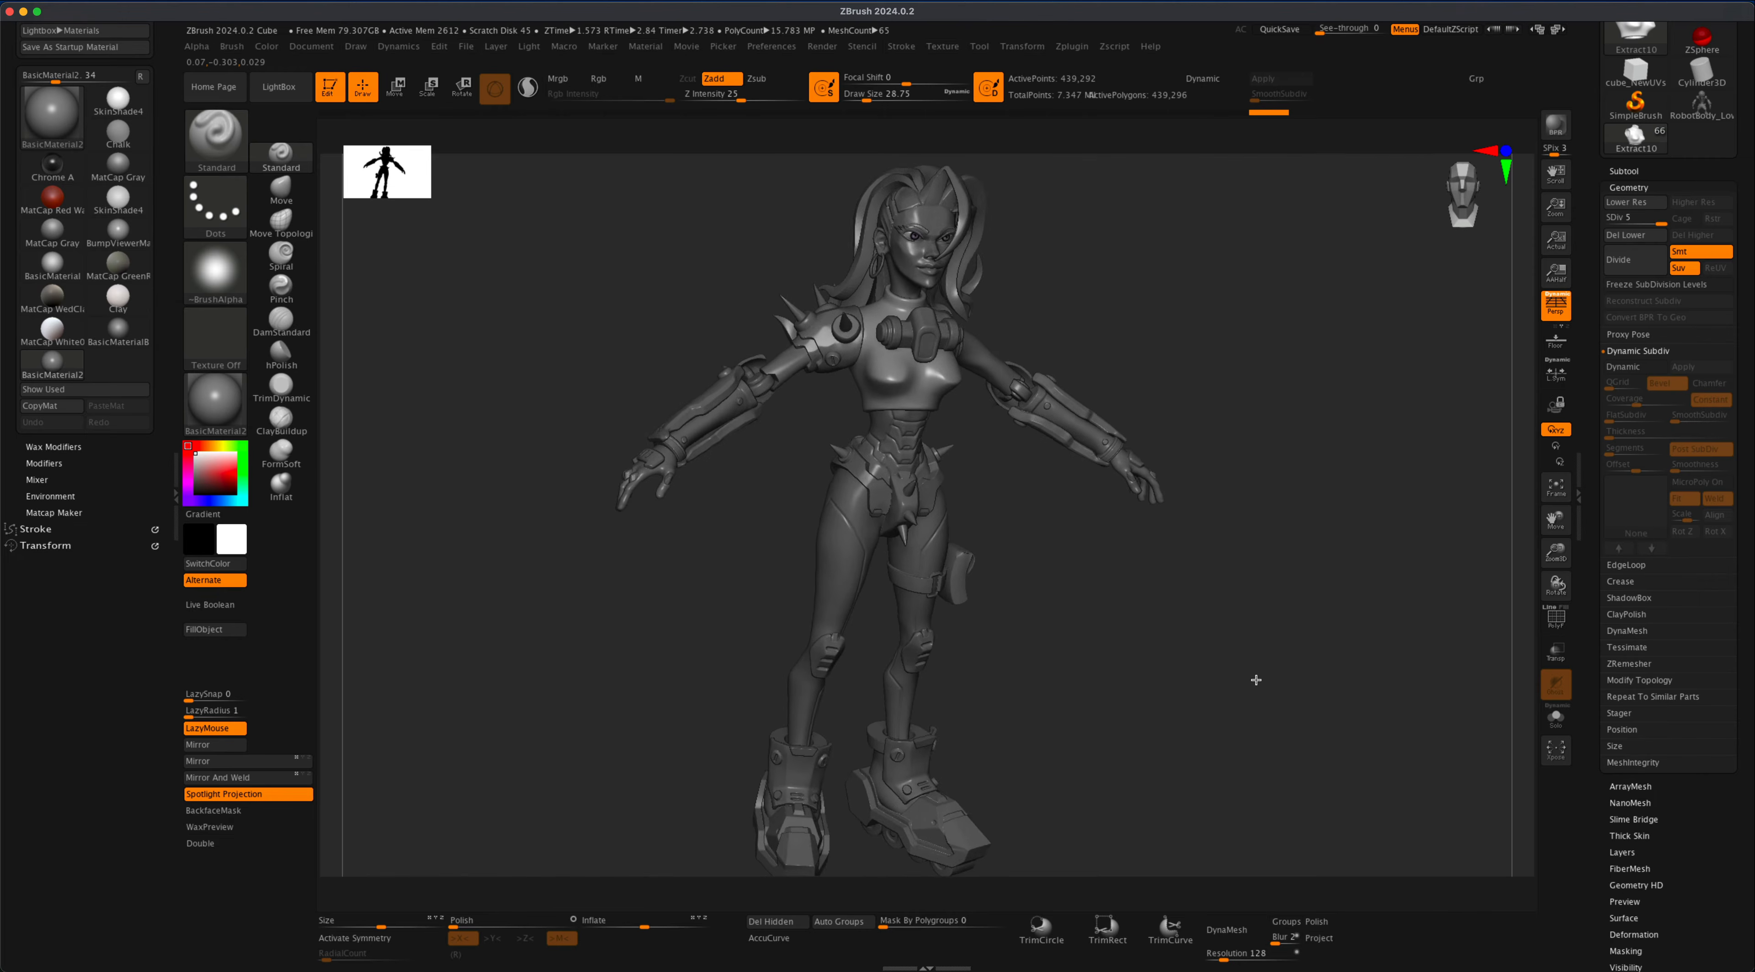
- Show the polyframe wireframe on the character's crop top and lower its subdivision level to 1
left_click_drag(1122, 595, 1124, 666, "alt")
key("alt")
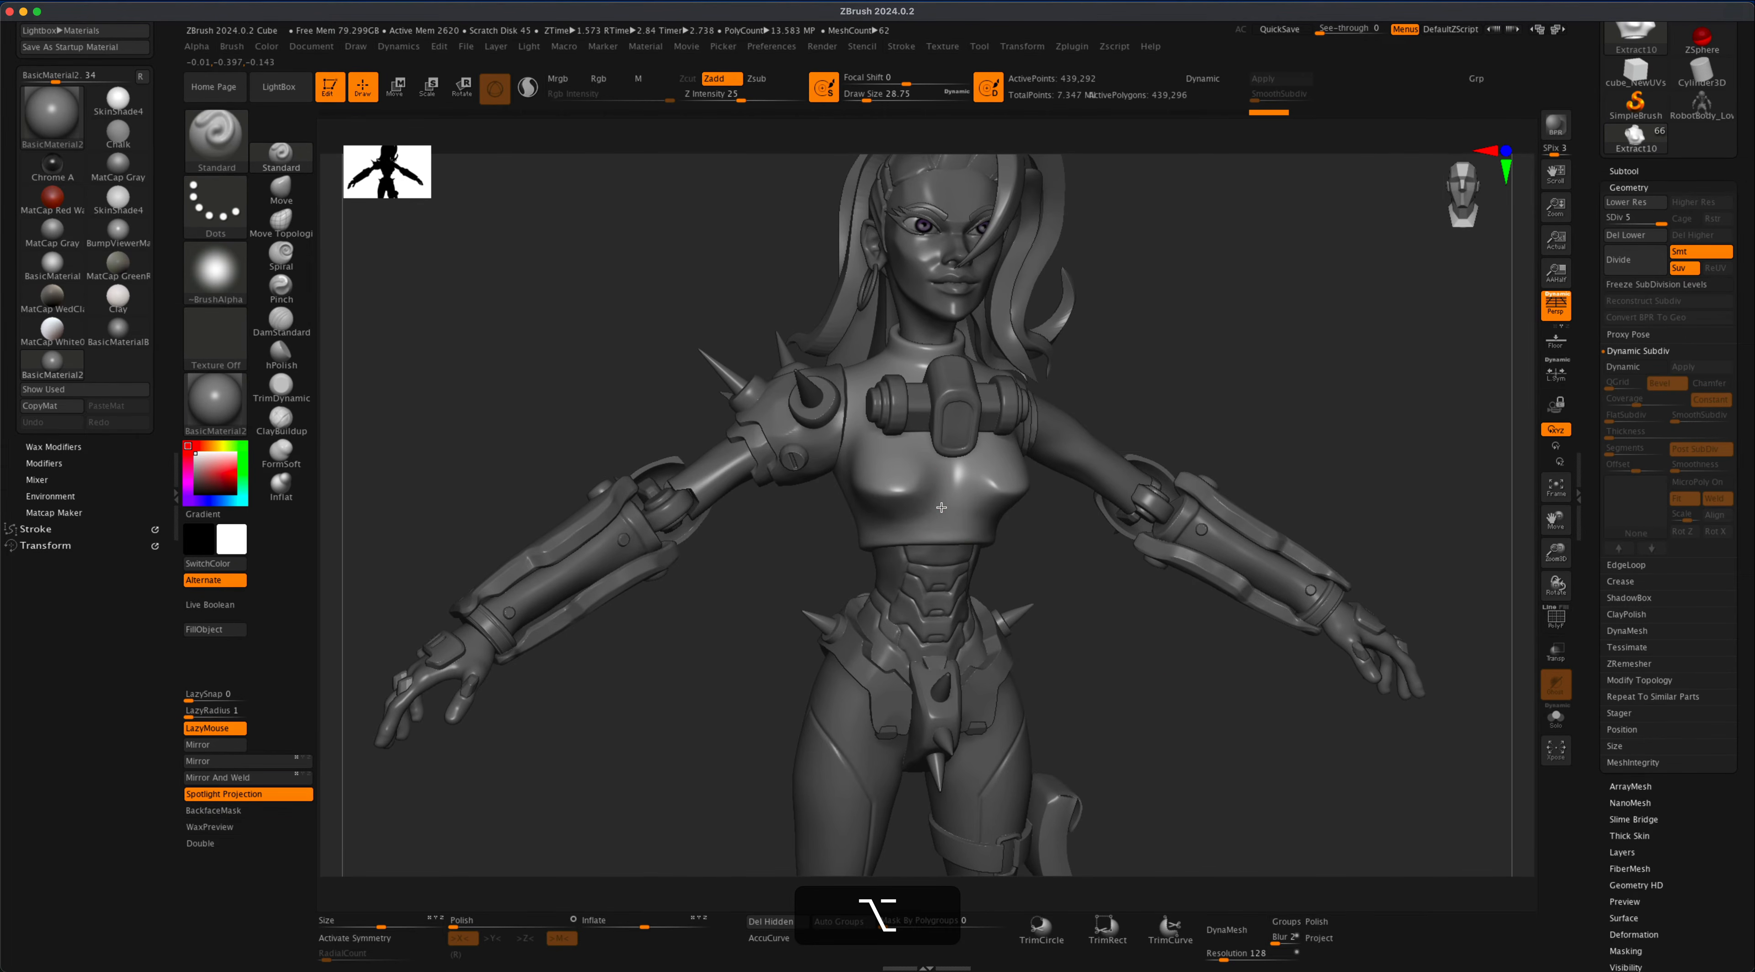
left_click_drag(1164, 646, 1394, 654)
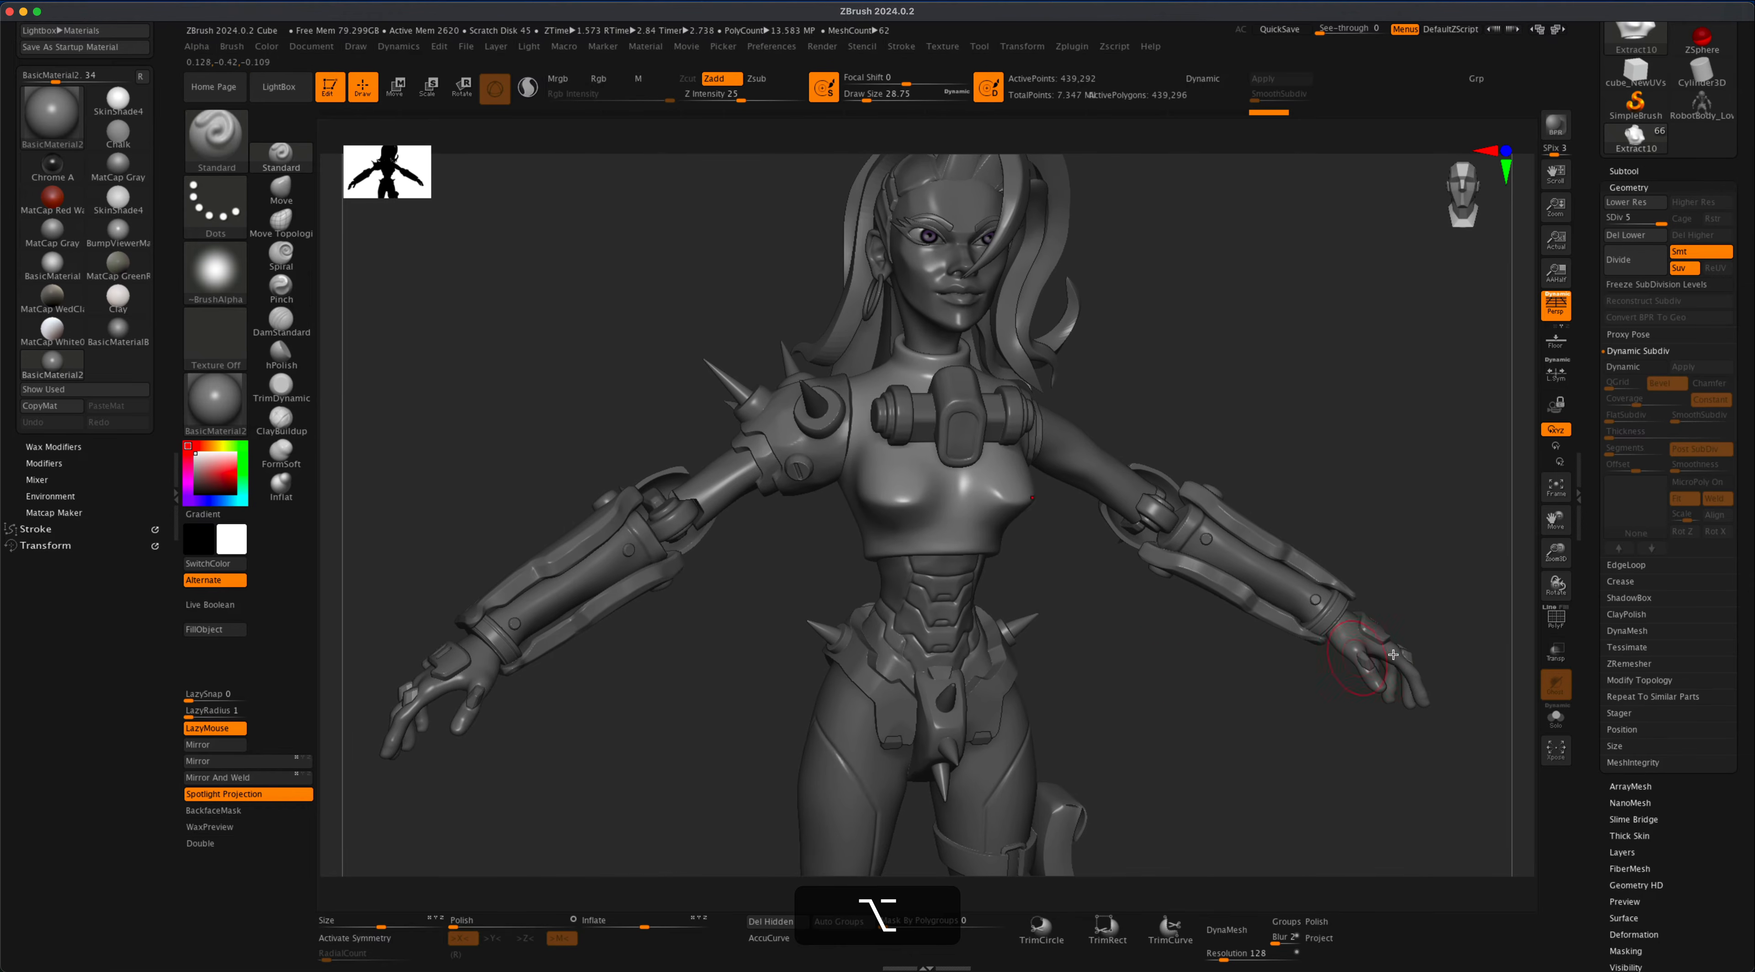
left_click(1556, 617)
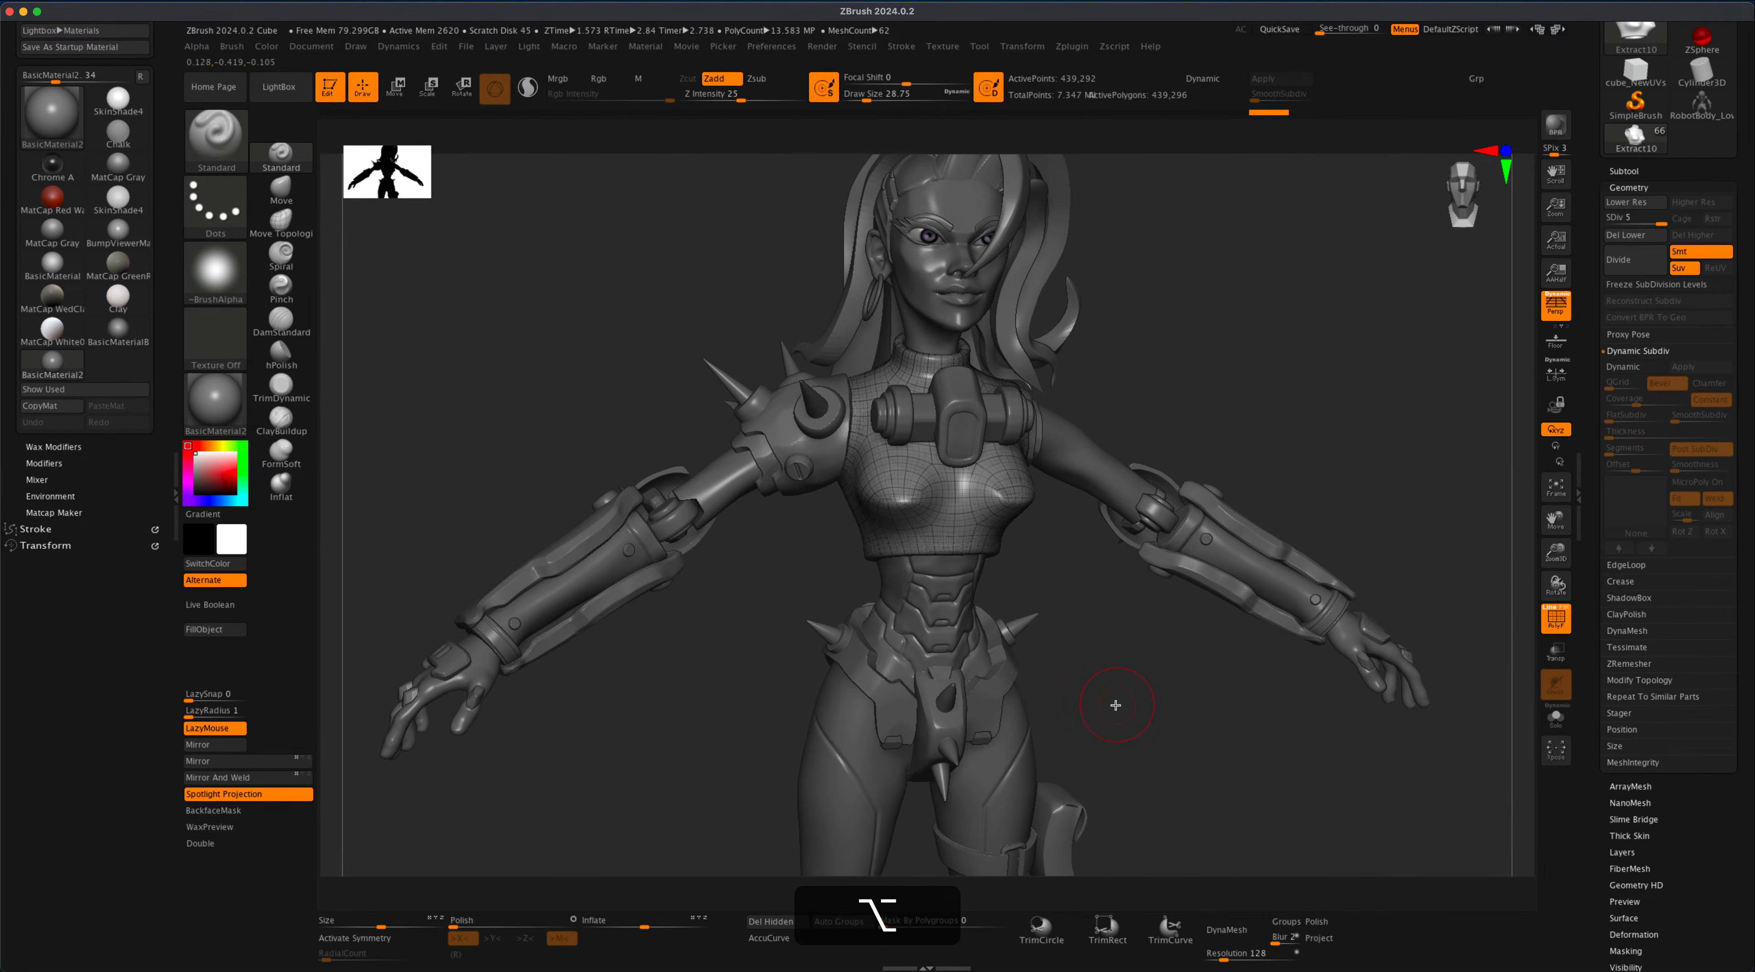
left_click_drag(1113, 705, 1134, 789, "alt")
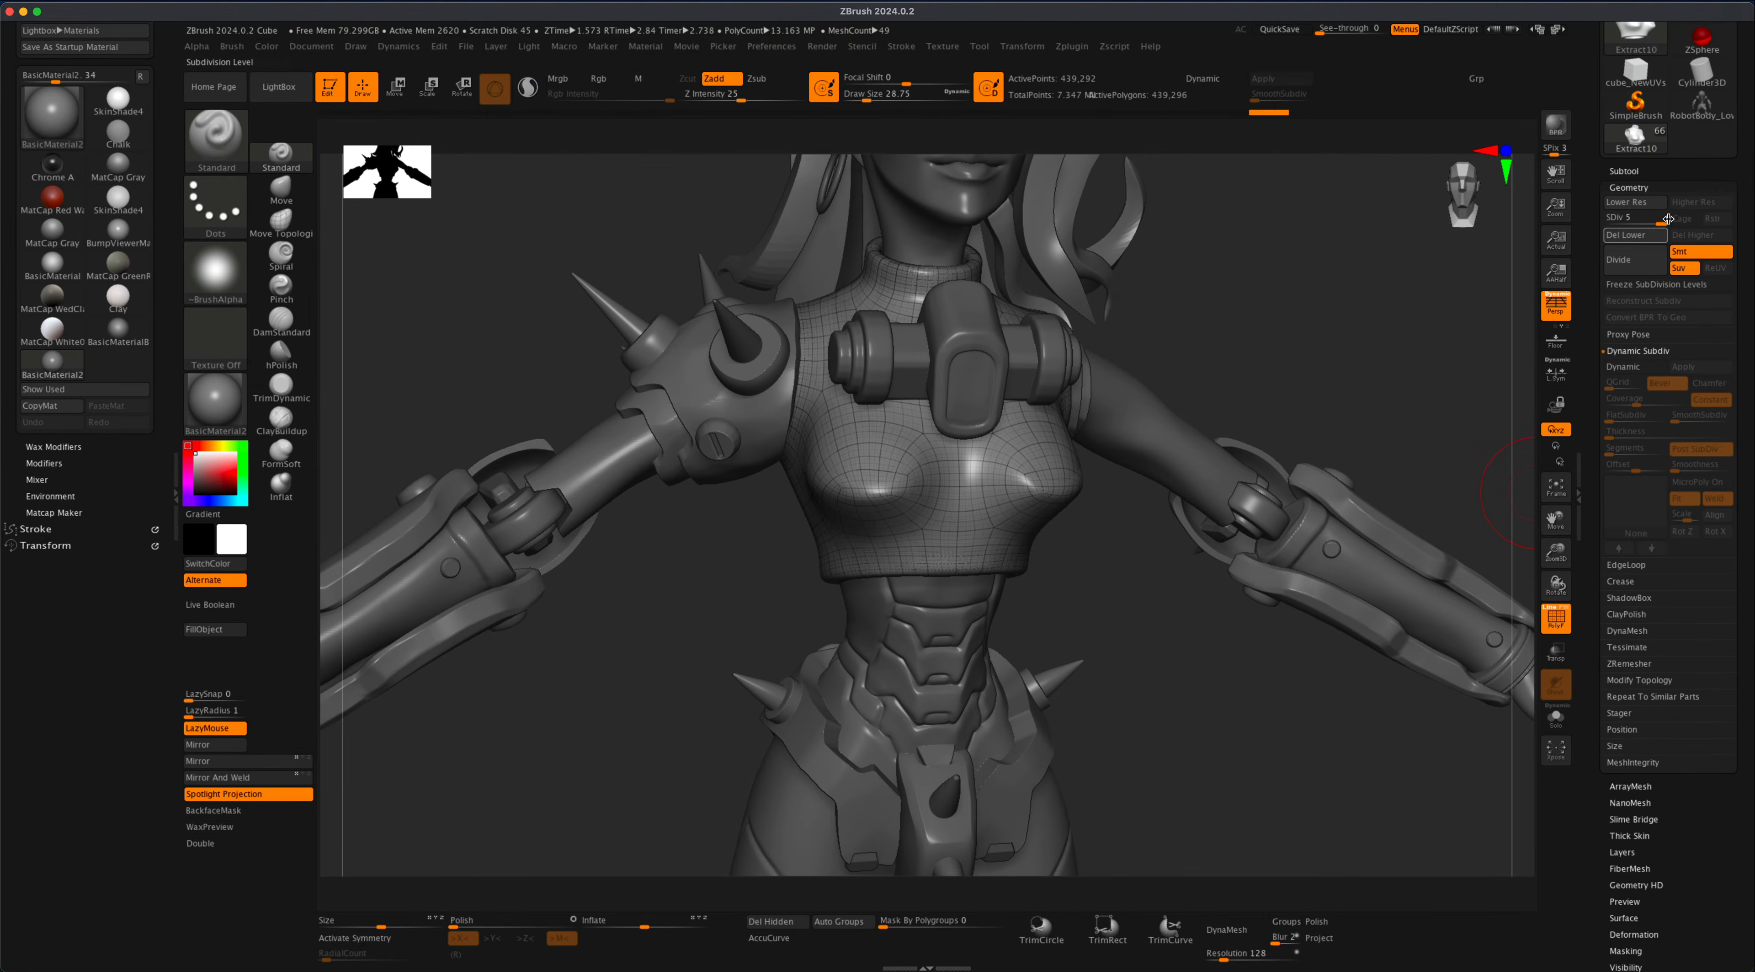
left_click_drag(1668, 218, 1607, 219)
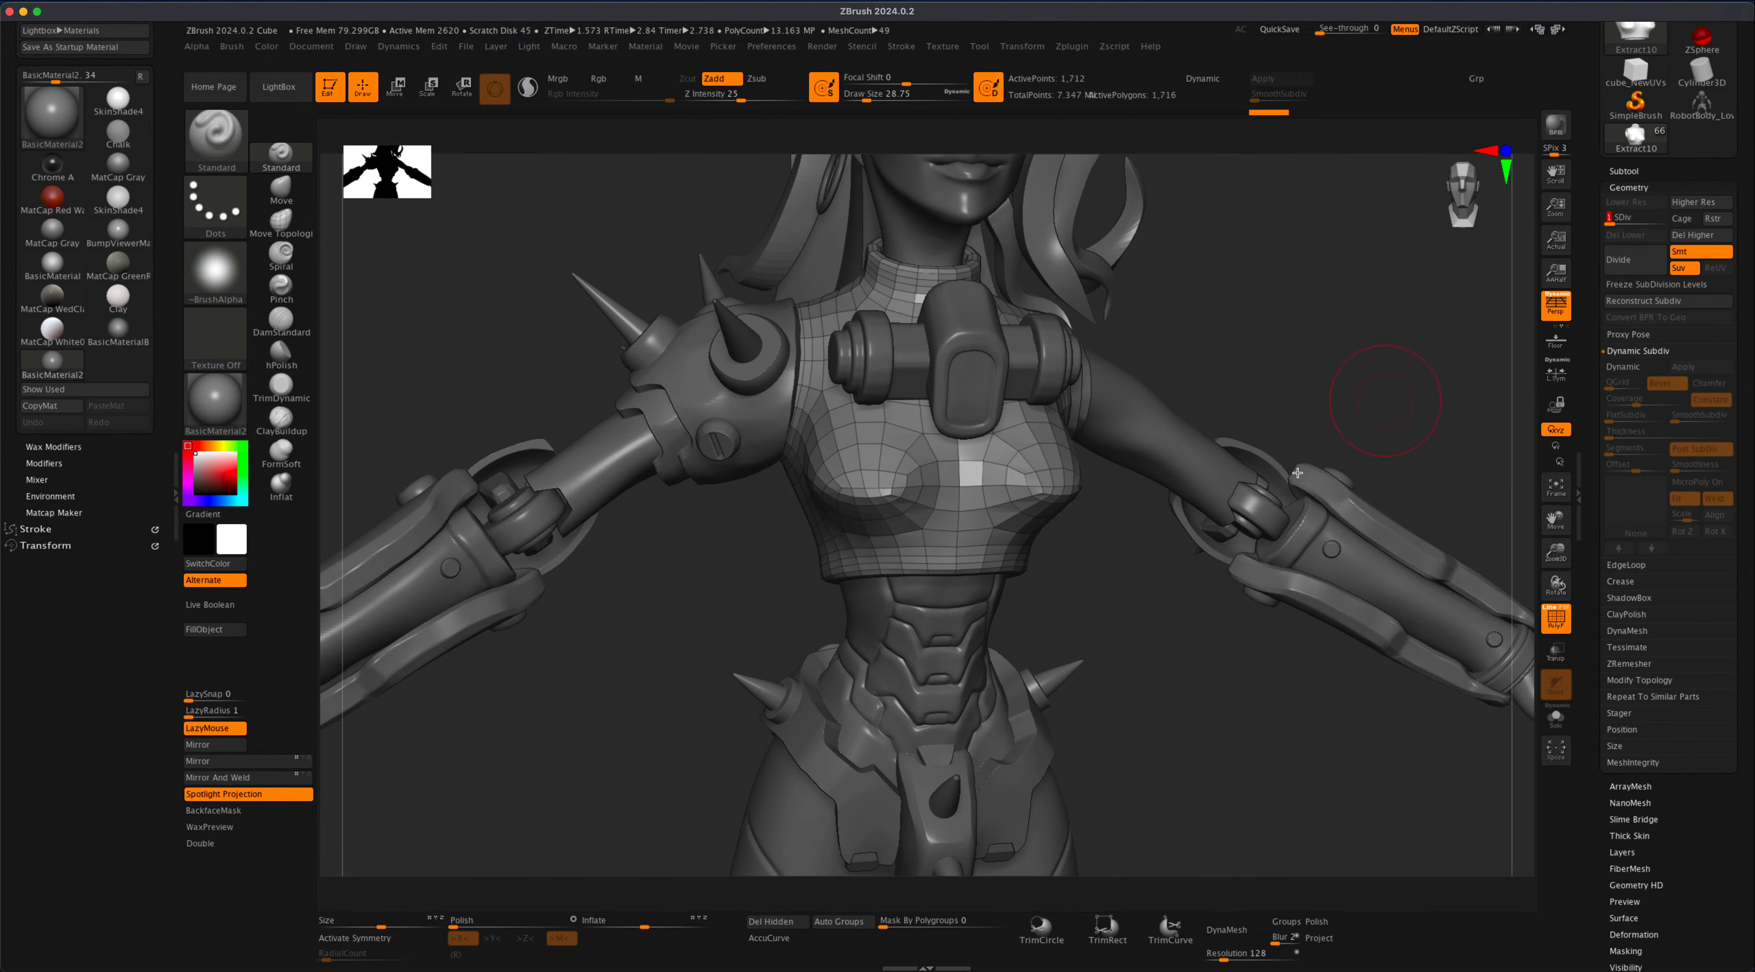
- Examine the low-resolution topology along the crop top's lower hem, with the brush draw size reduced to about 8.4
left_click_drag(1150, 627, 1095, 486, "alt")
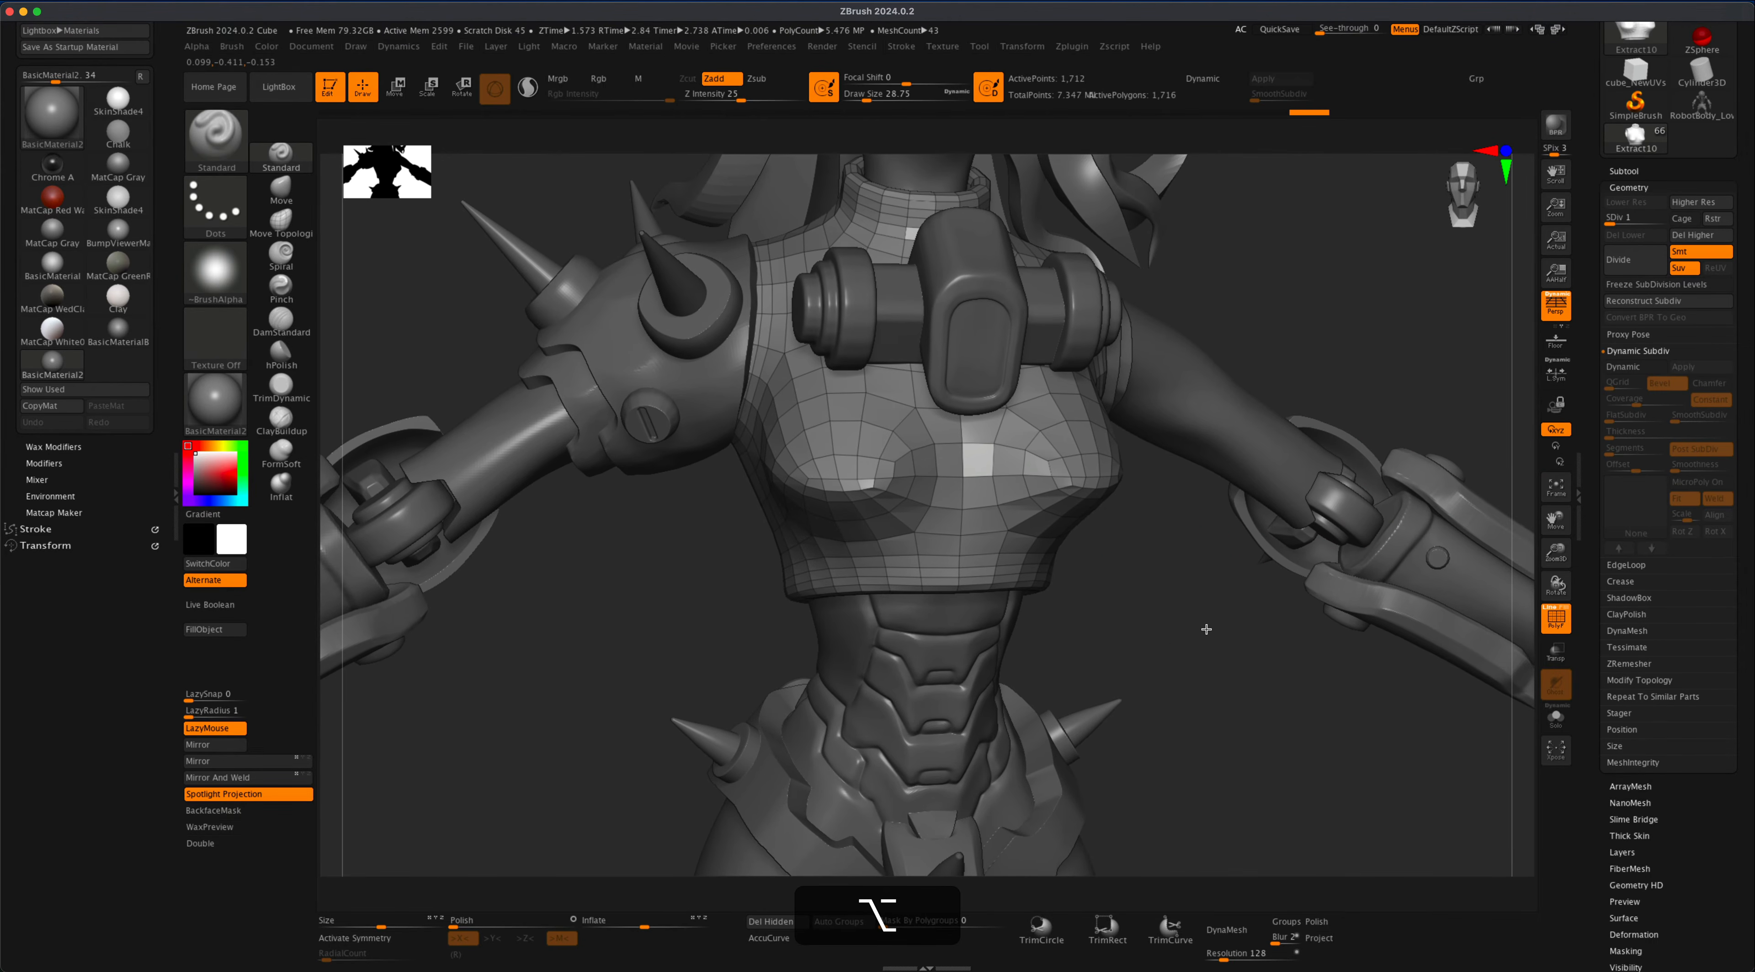
left_click_drag(1207, 628, 818, 593)
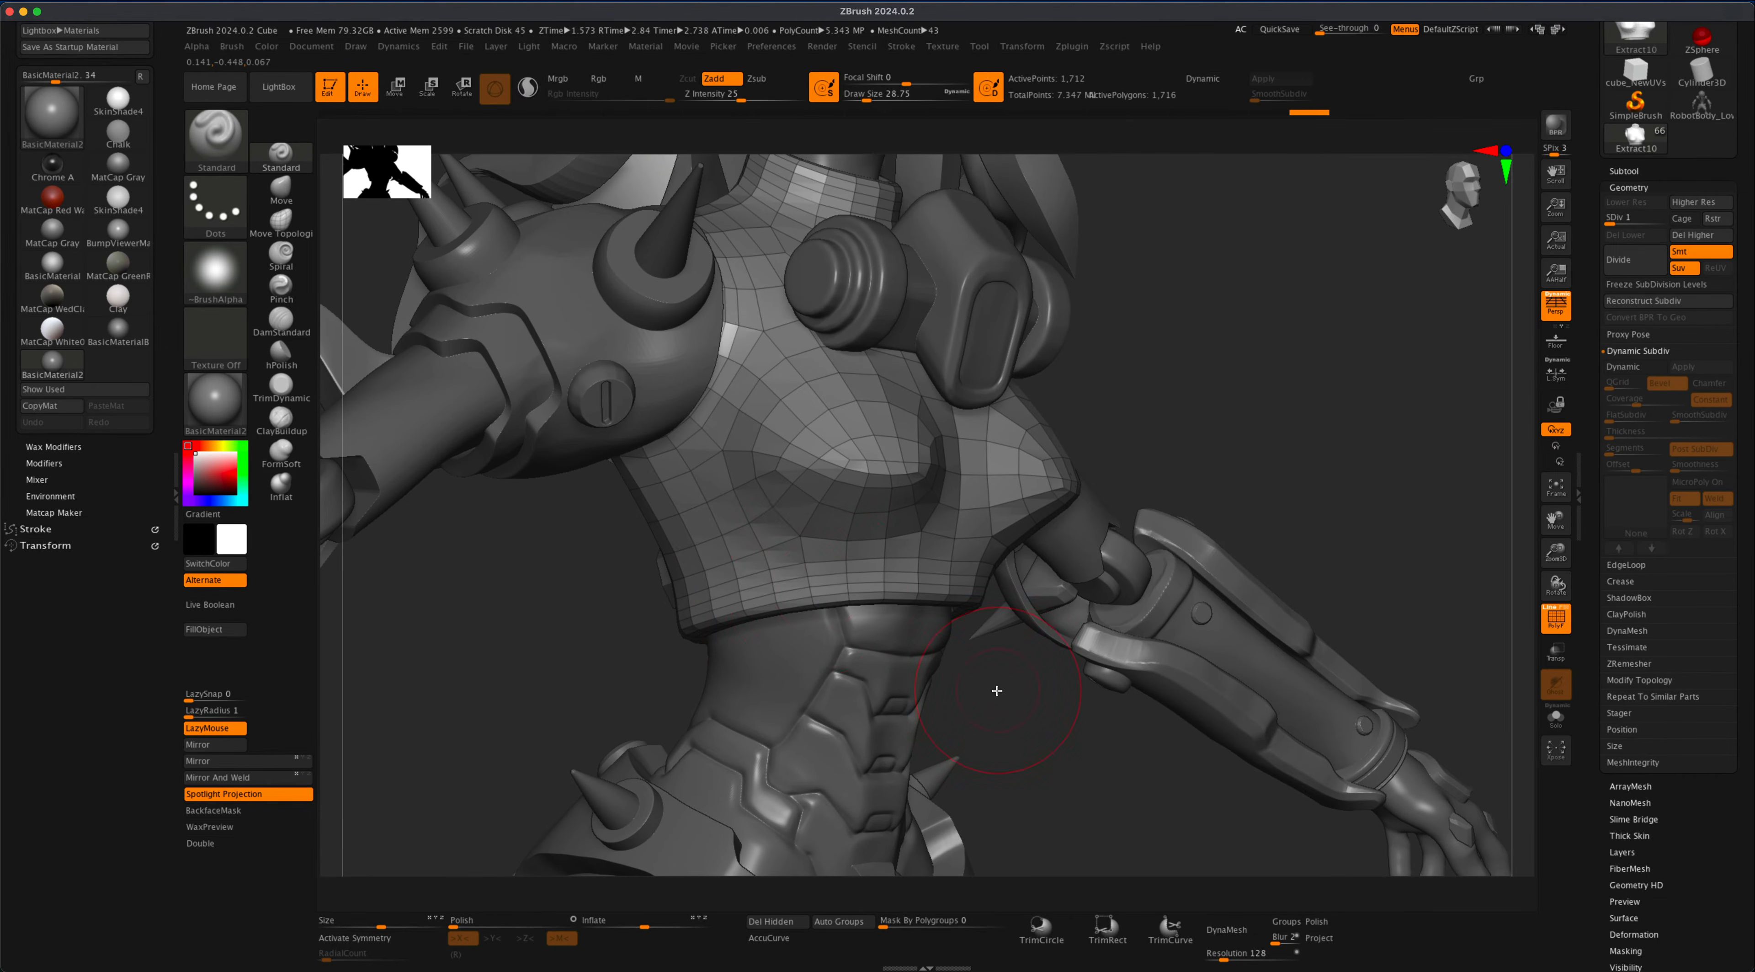
left_click_drag(997, 690, 986, 590)
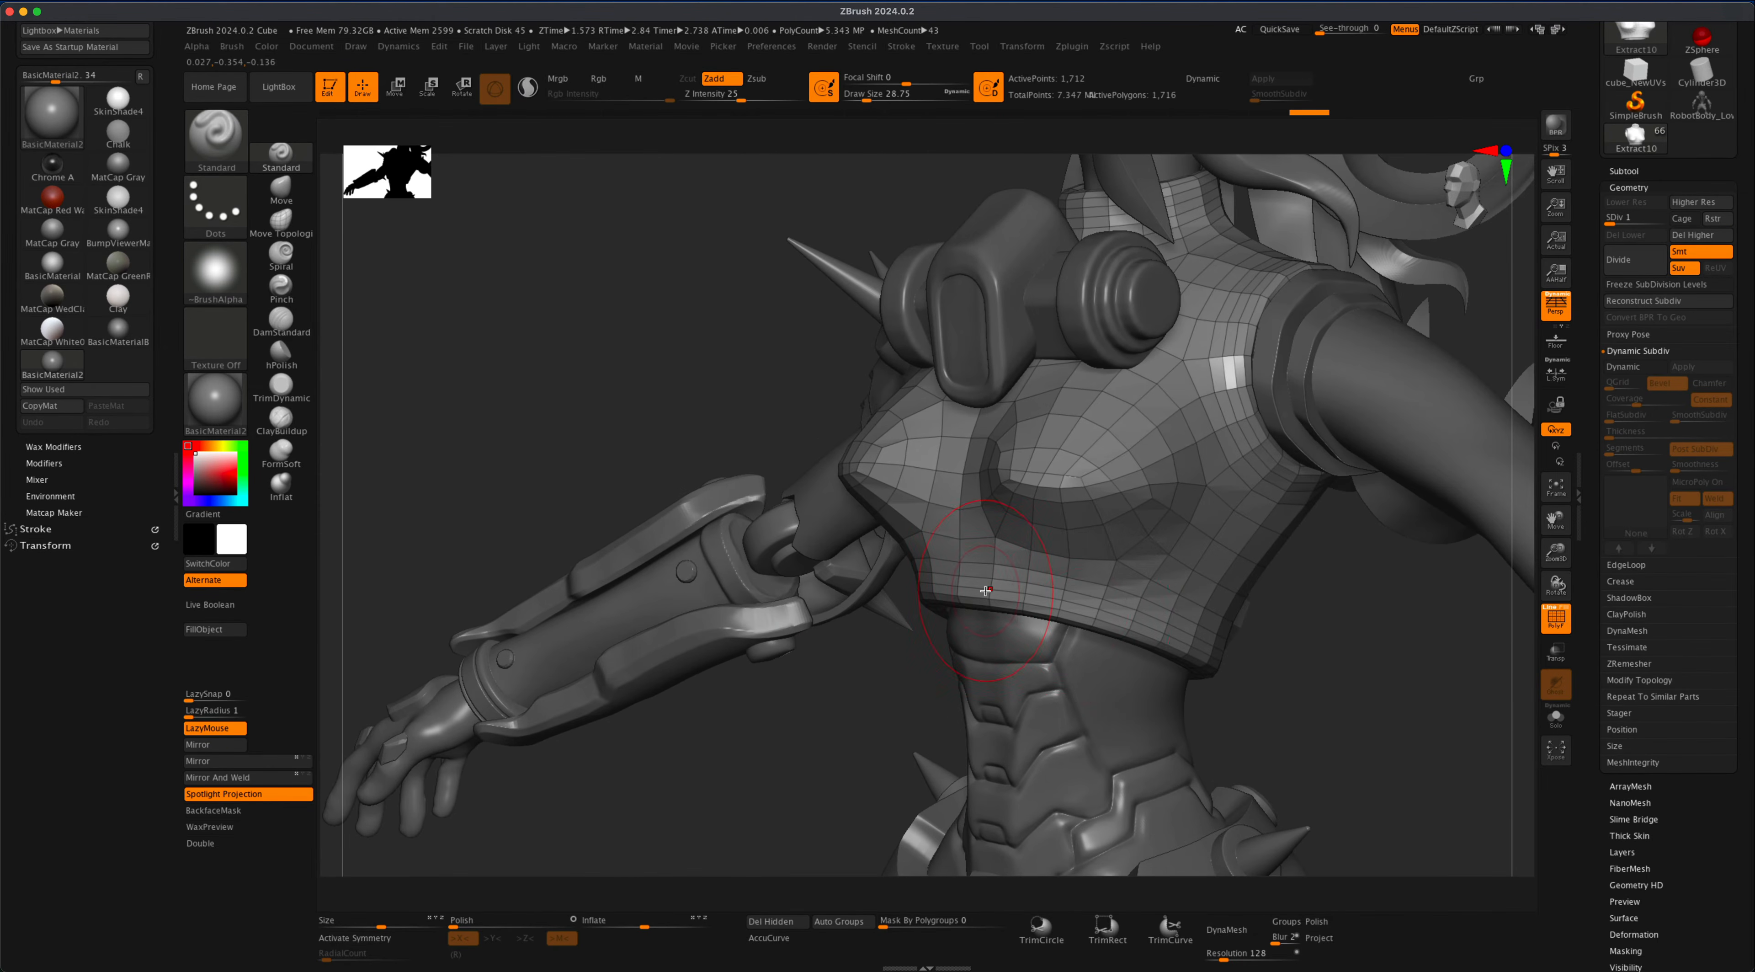
left_click_drag(1332, 709, 885, 572)
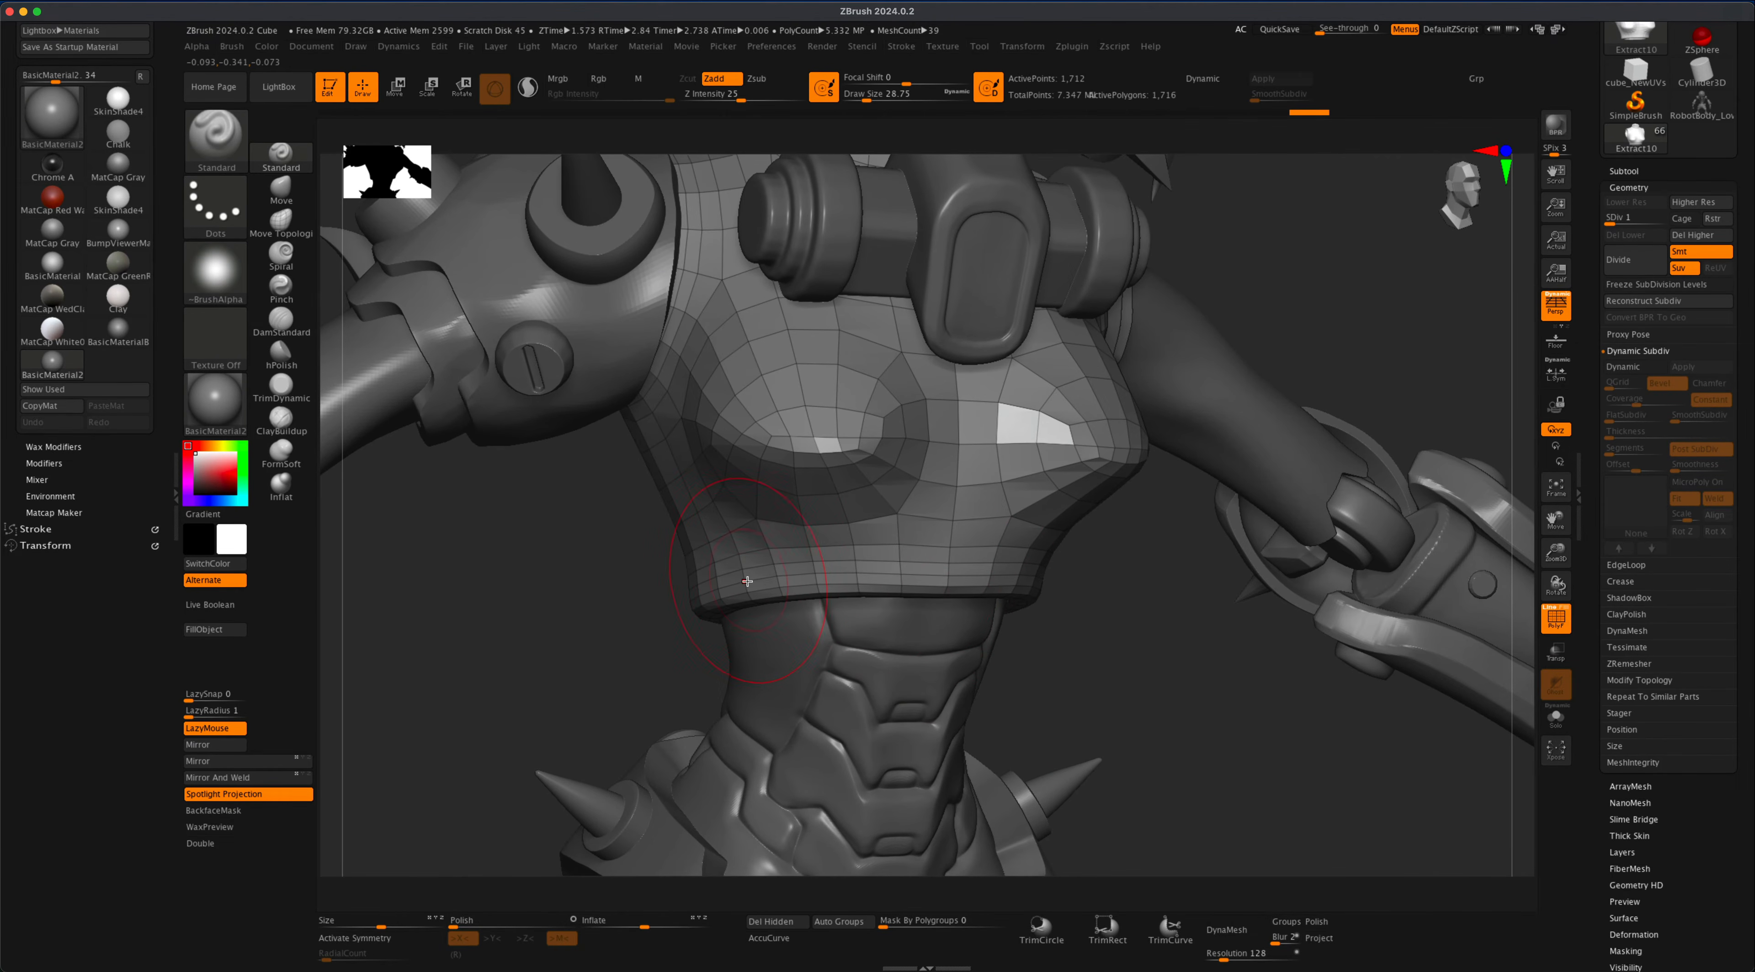
key("s")
left_click_drag(809, 576, 788, 576)
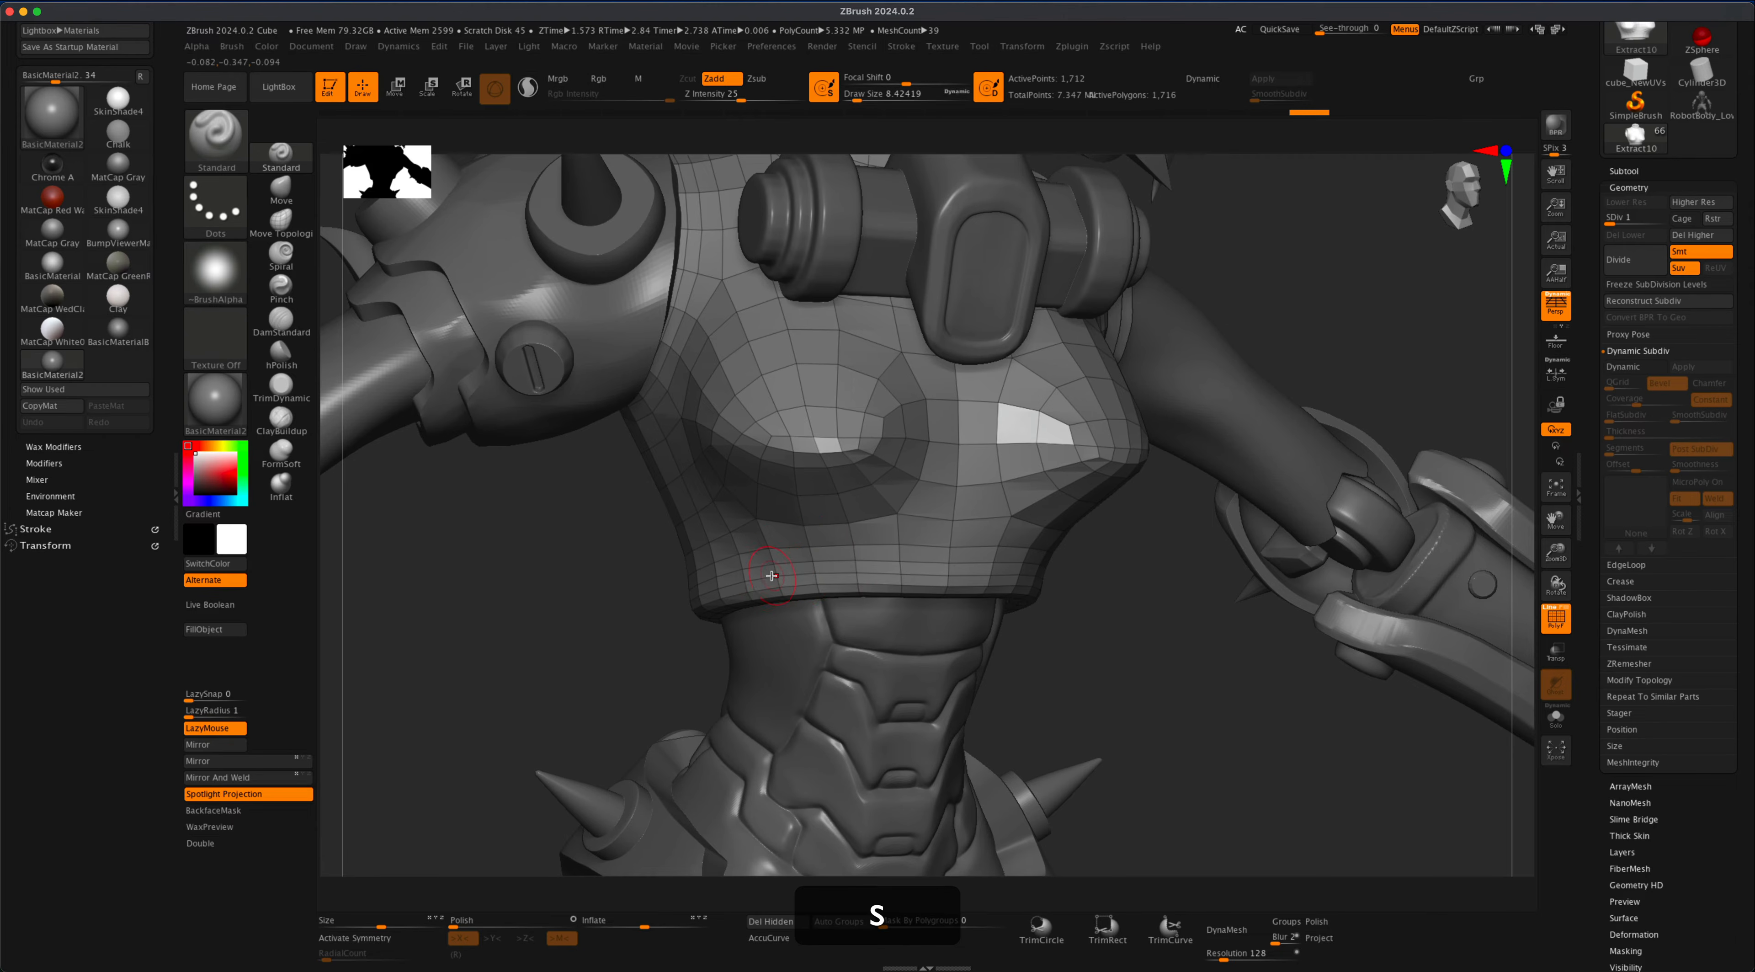
left_click_drag(560, 628, 638, 619, "alt")
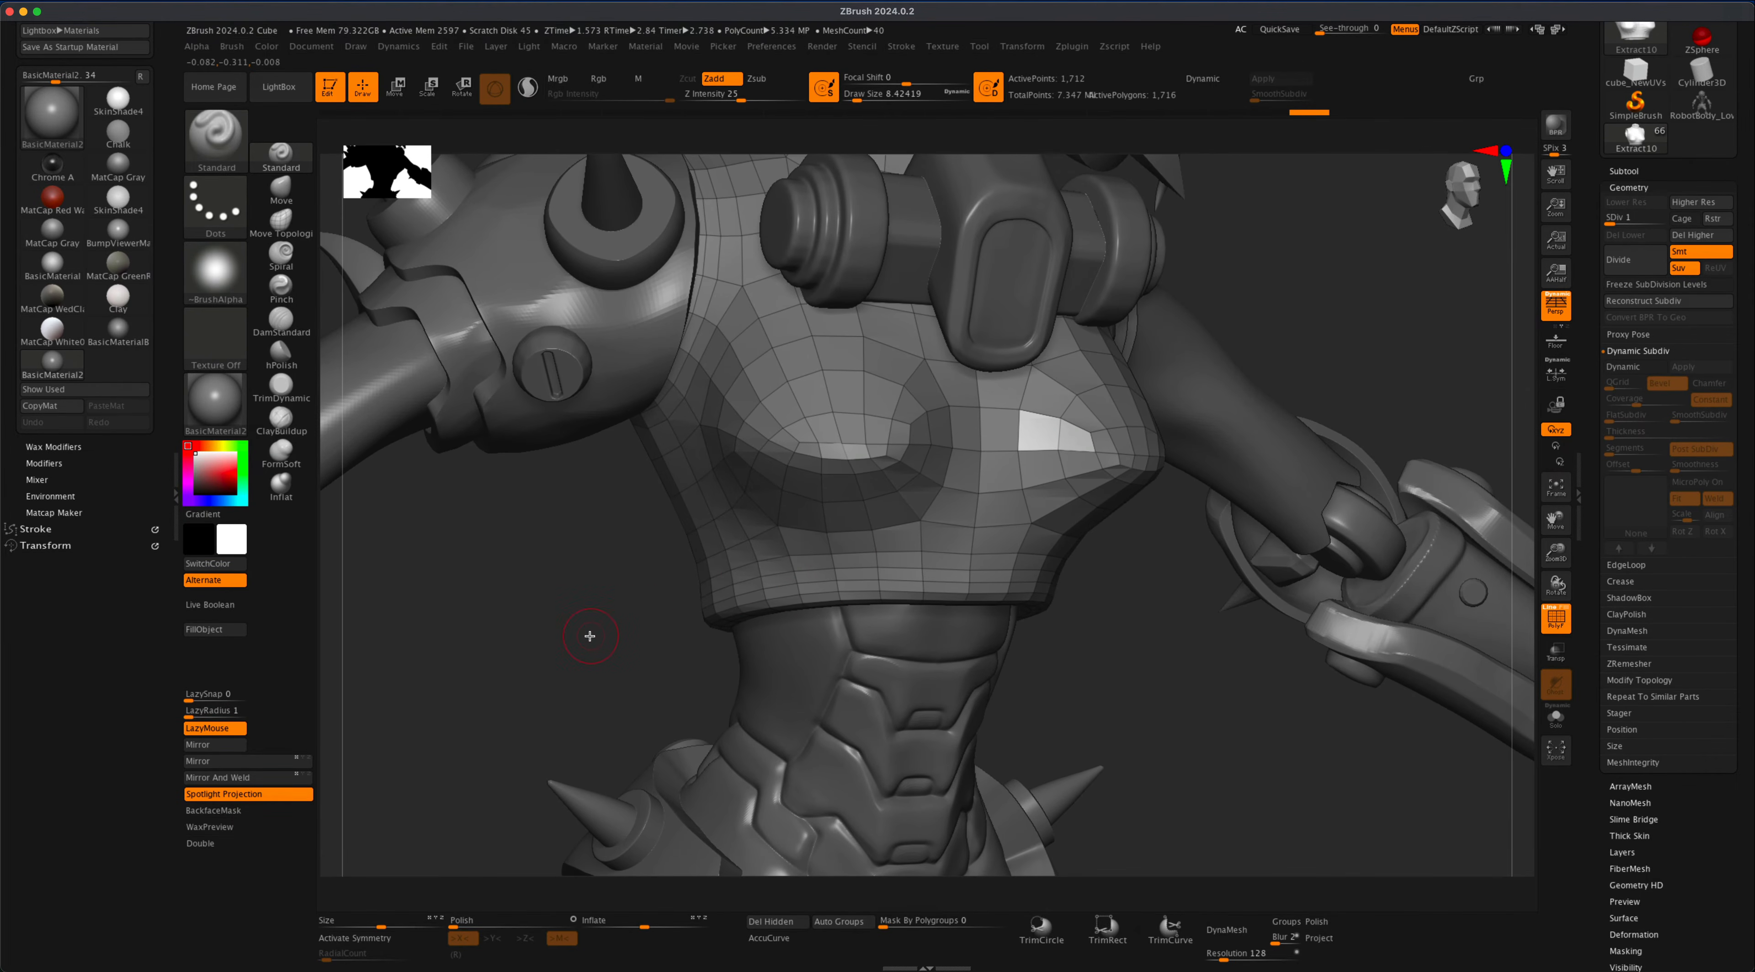
- Select the ZModeler brush and set its edge action to Crease with EdgeLoop Complete as the target
left_click(212, 140)
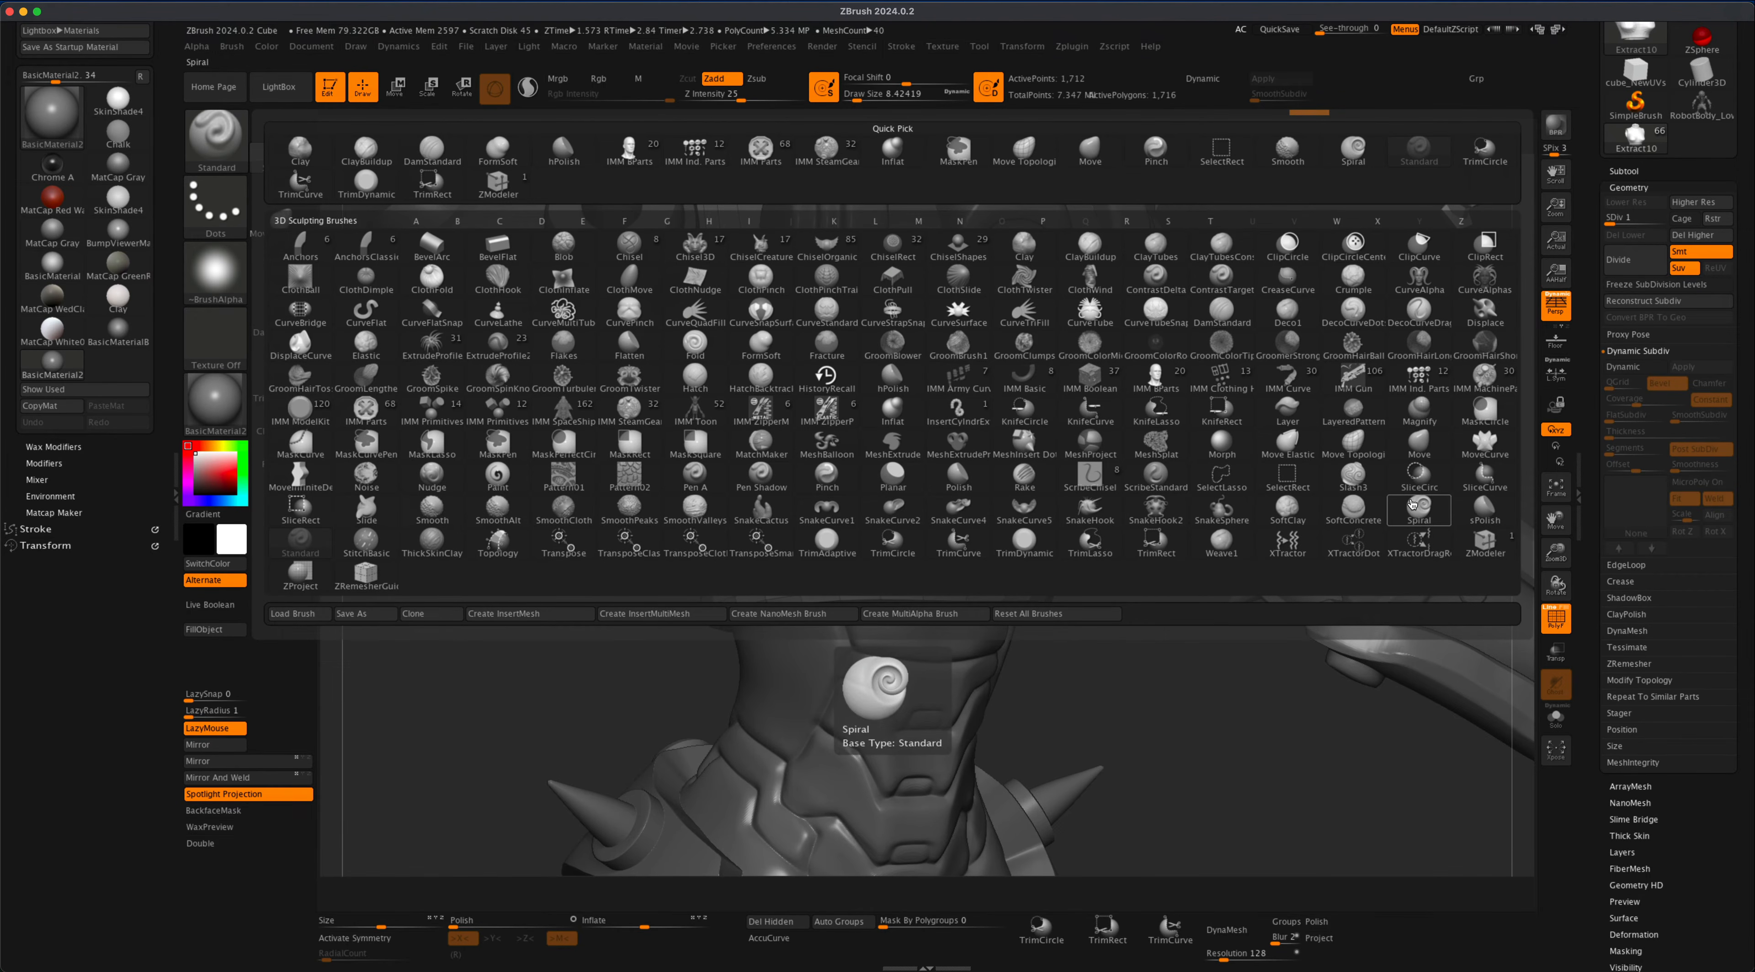
key("z")
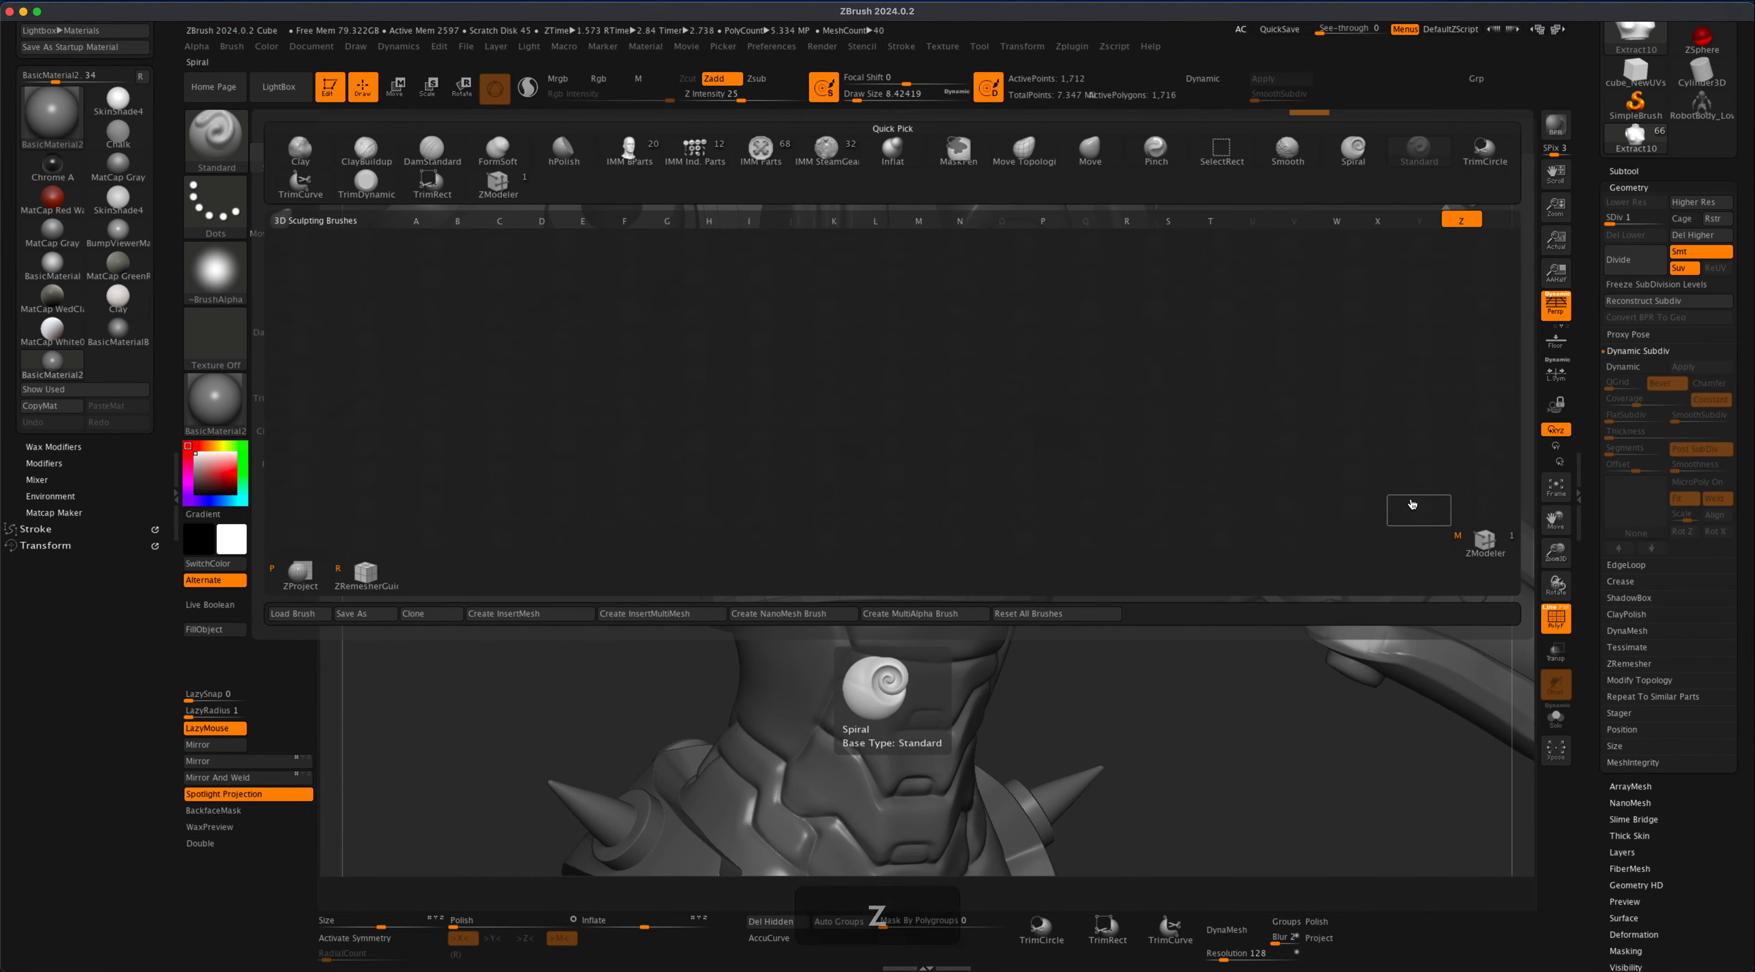
left_click(1484, 549)
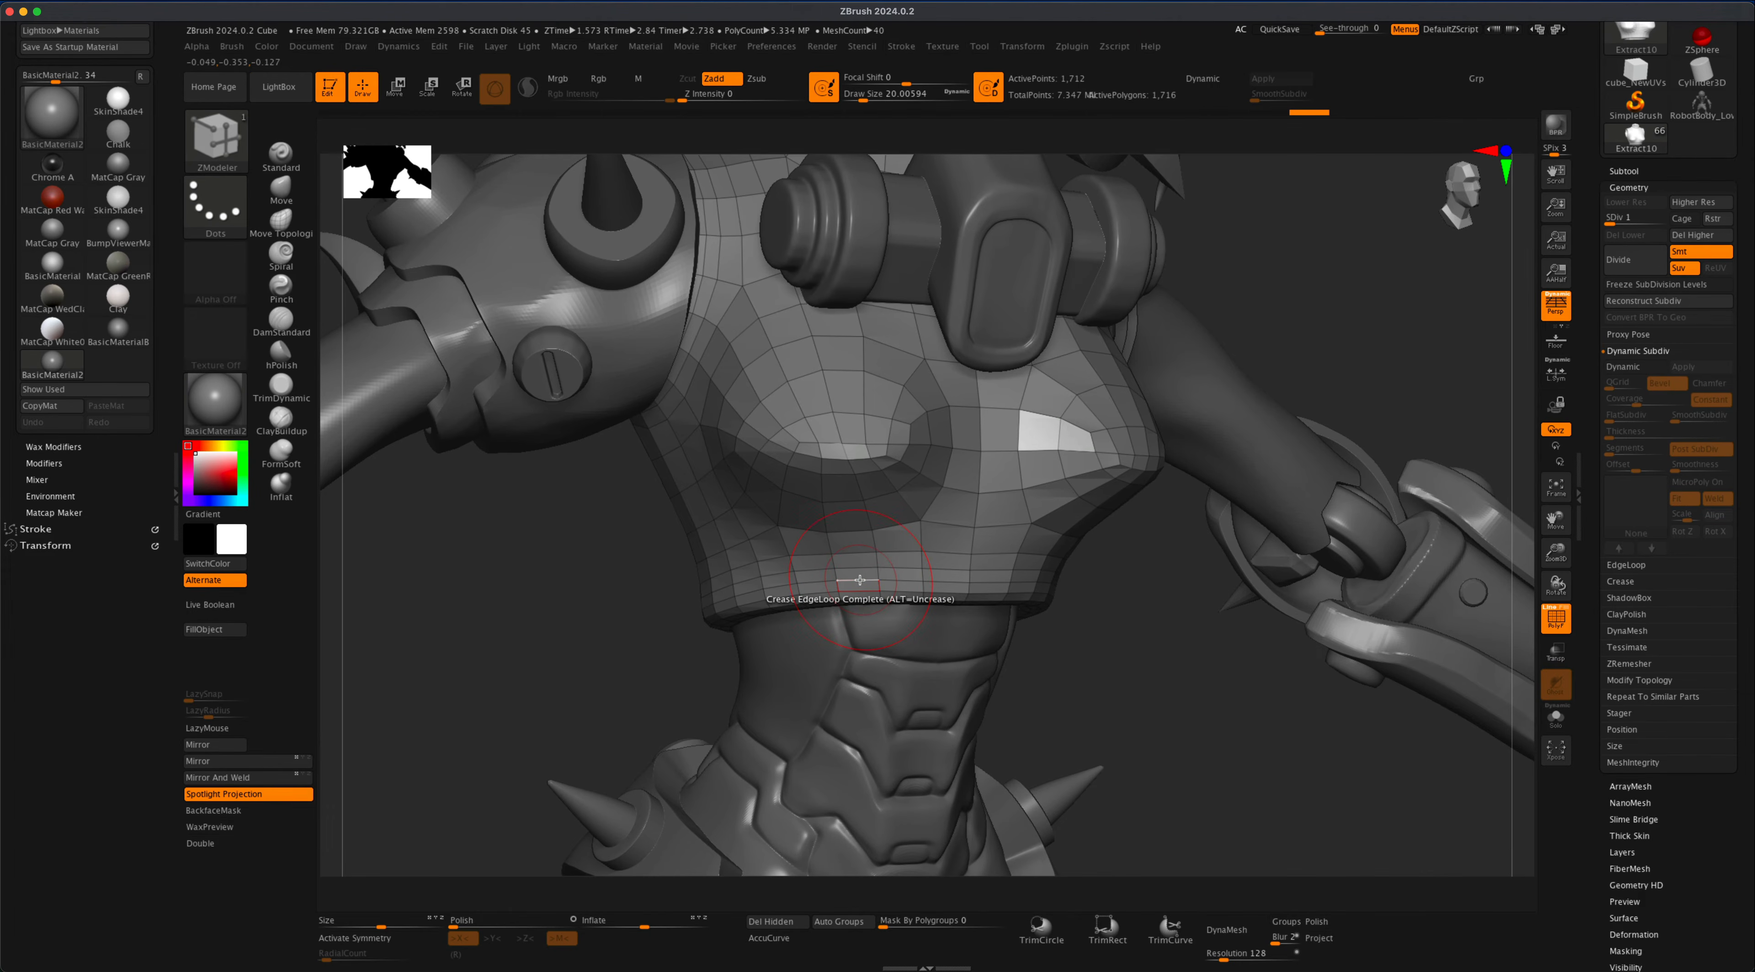
key("space")
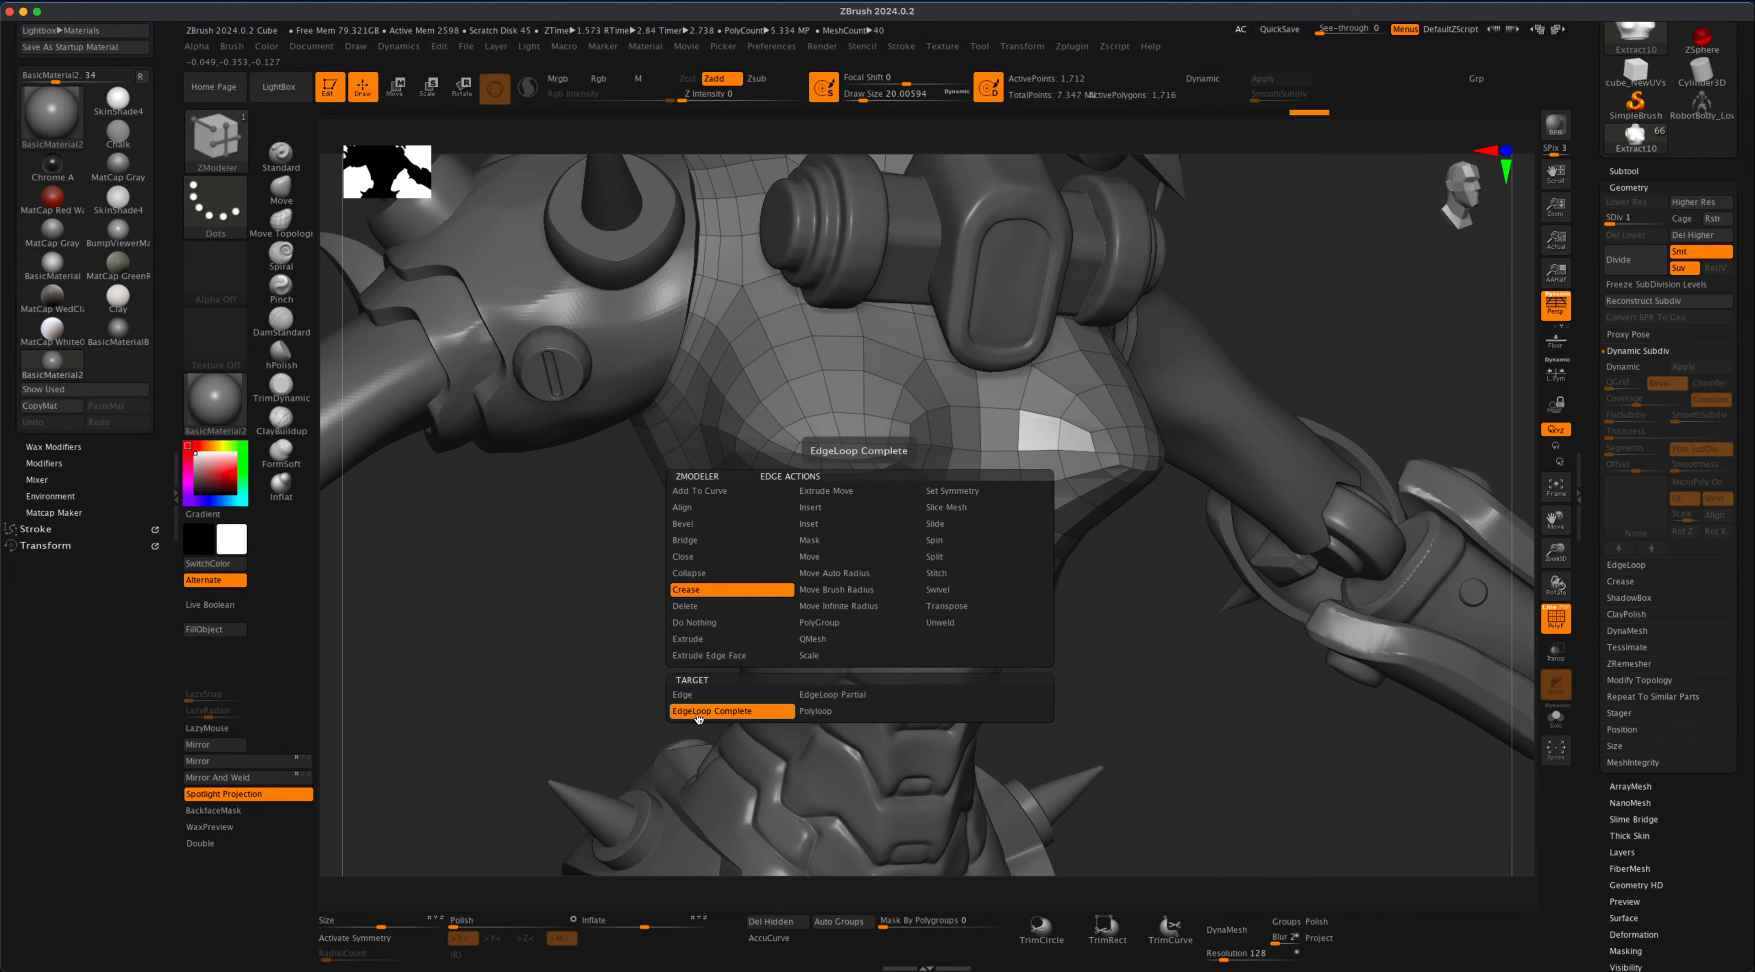
left_click(779, 712)
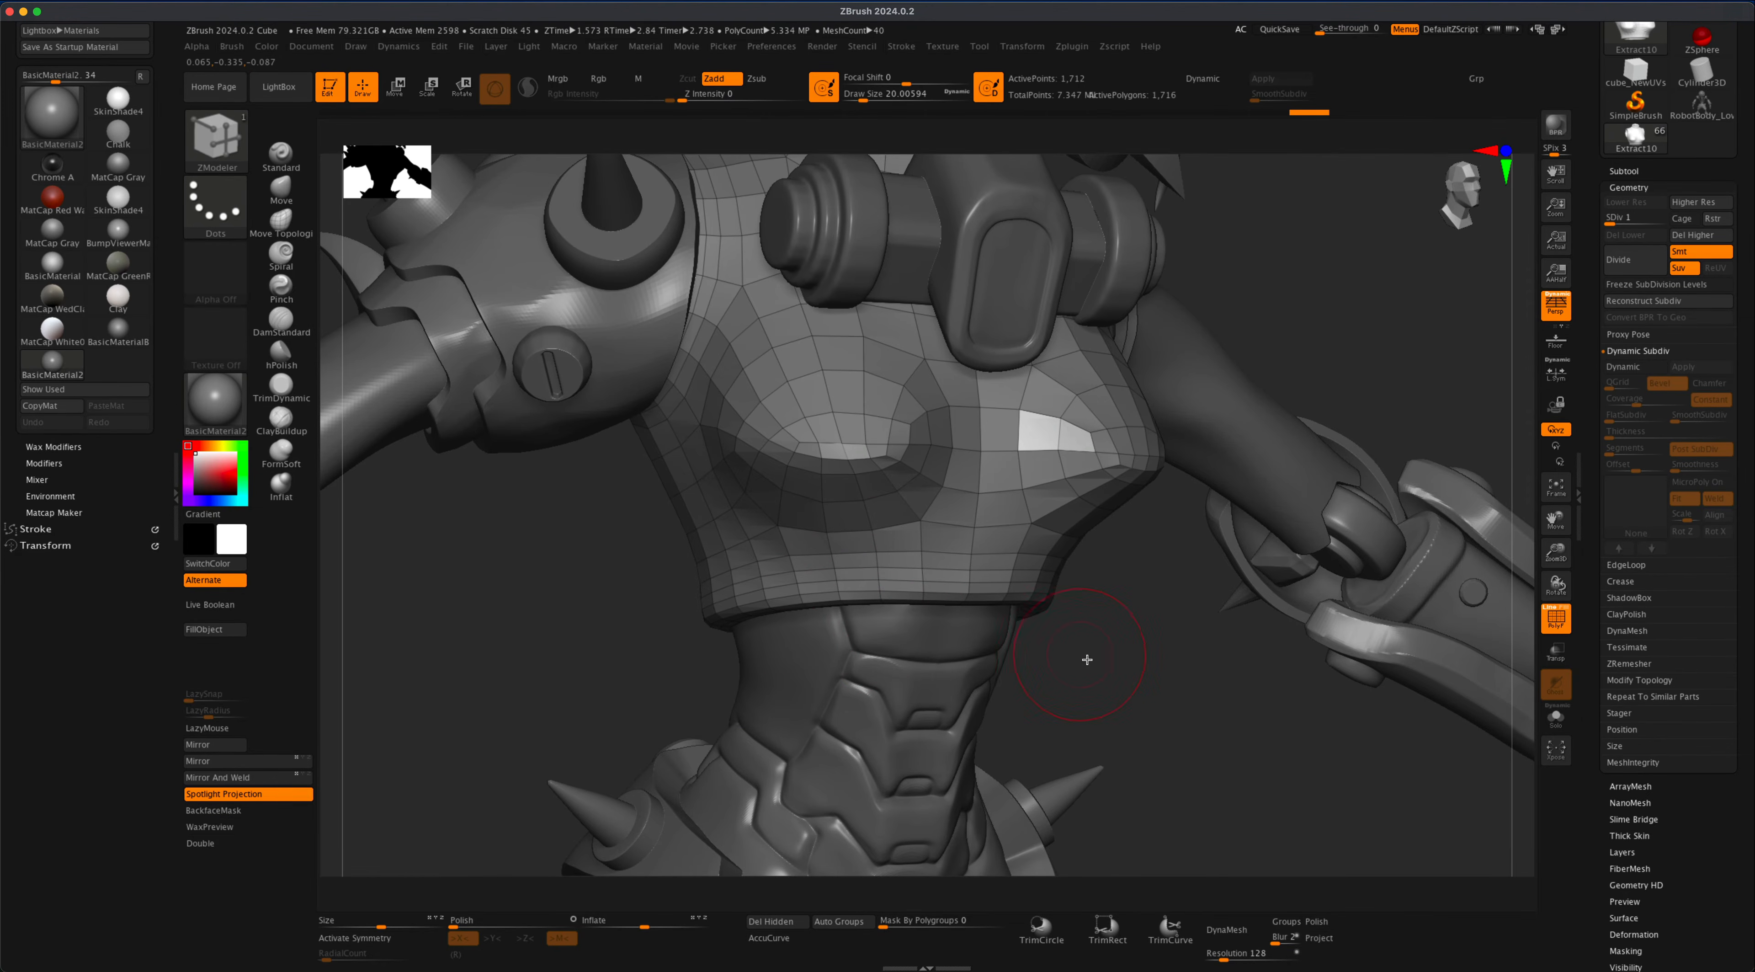
- Crease the complete edge loop just above the crop top's lower hem, undoing and repeating the crease once
left_click_drag(1087, 659, 1193, 695, "alt")
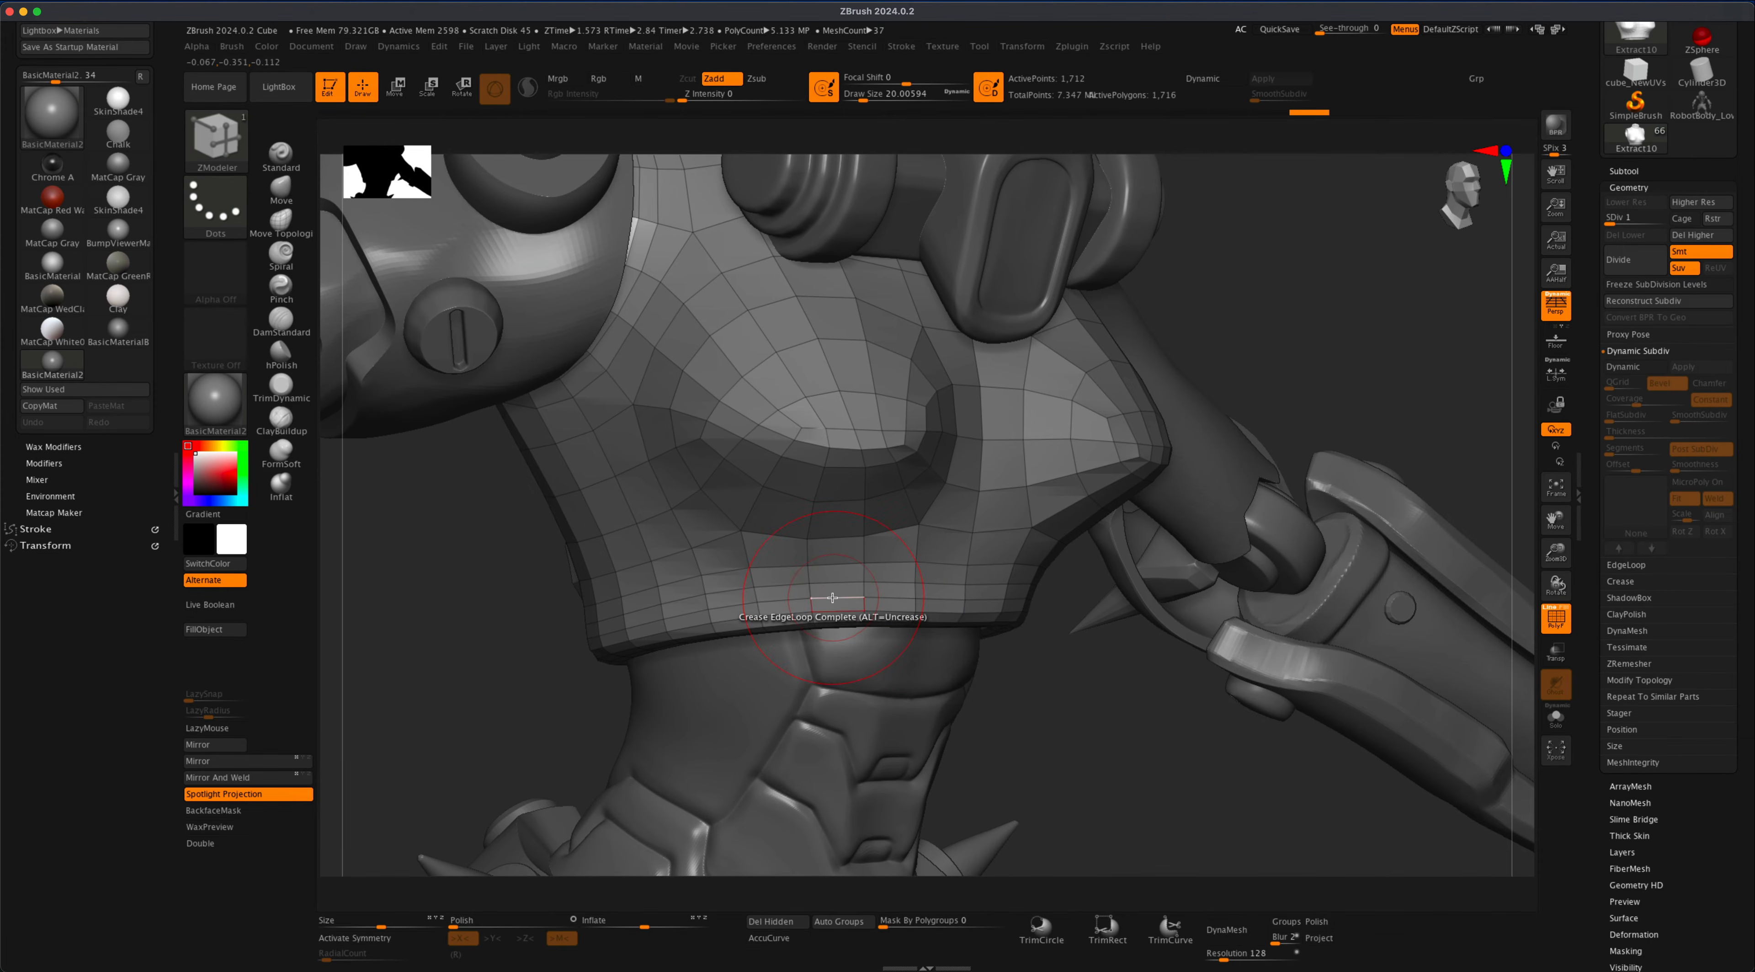
left_click_drag(1485, 494, 1411, 515)
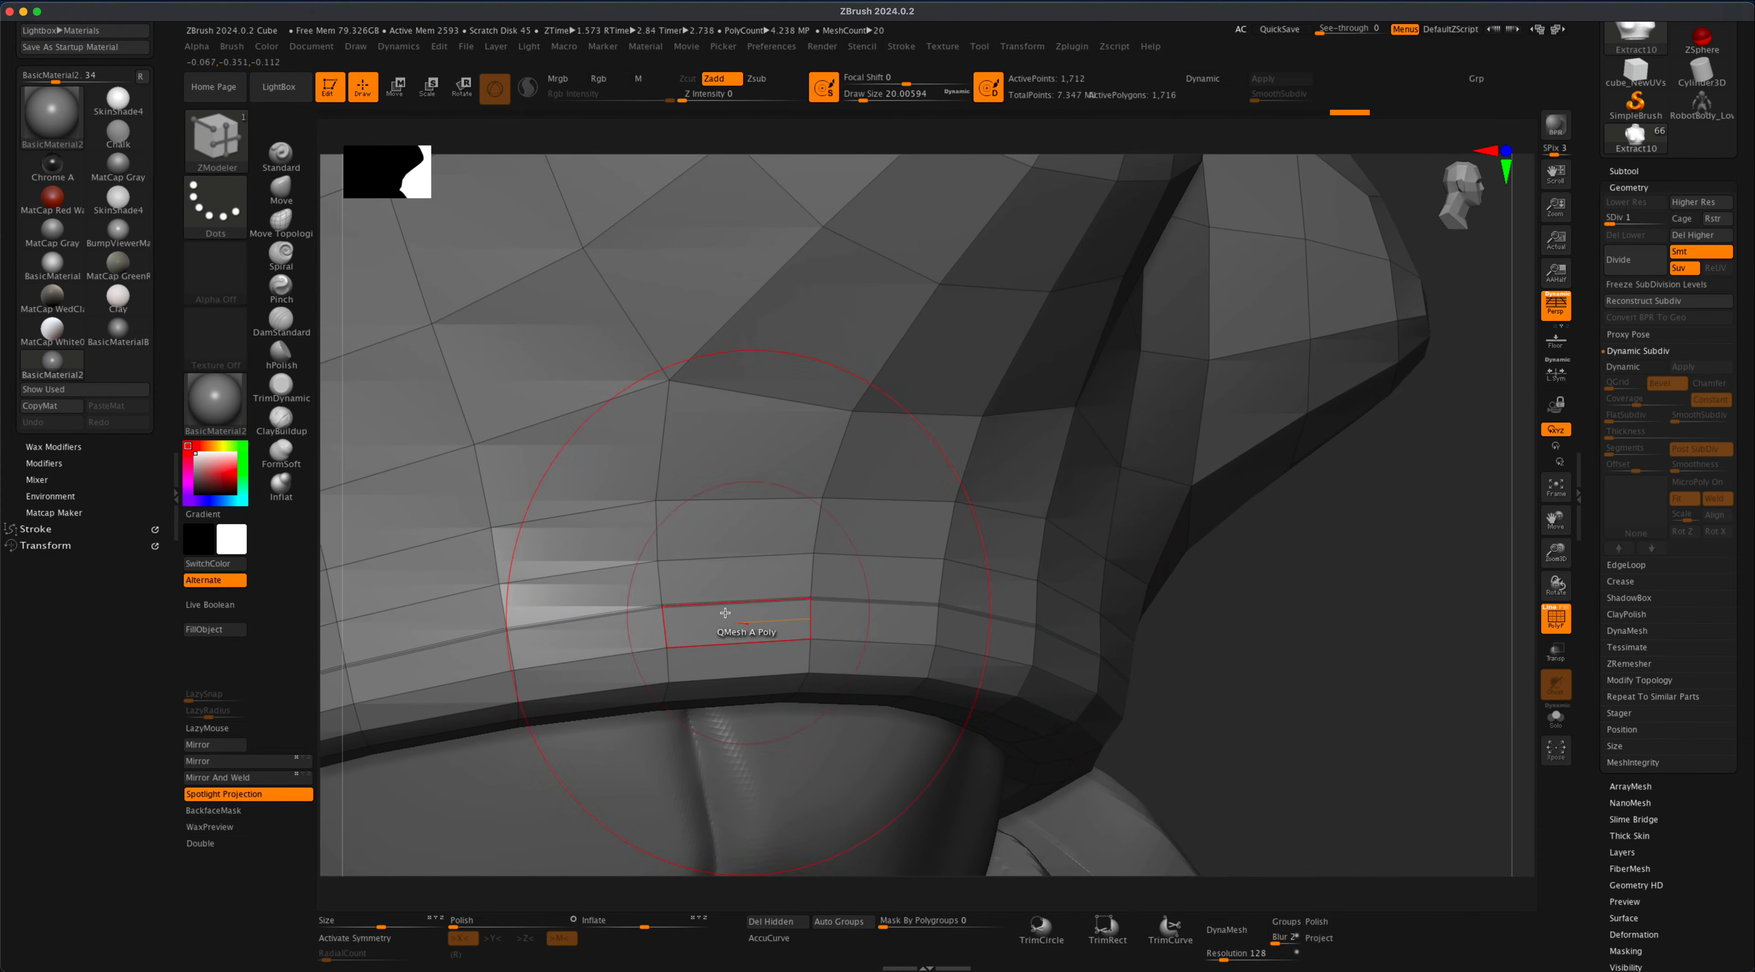
left_click_drag(1296, 639, 1316, 608)
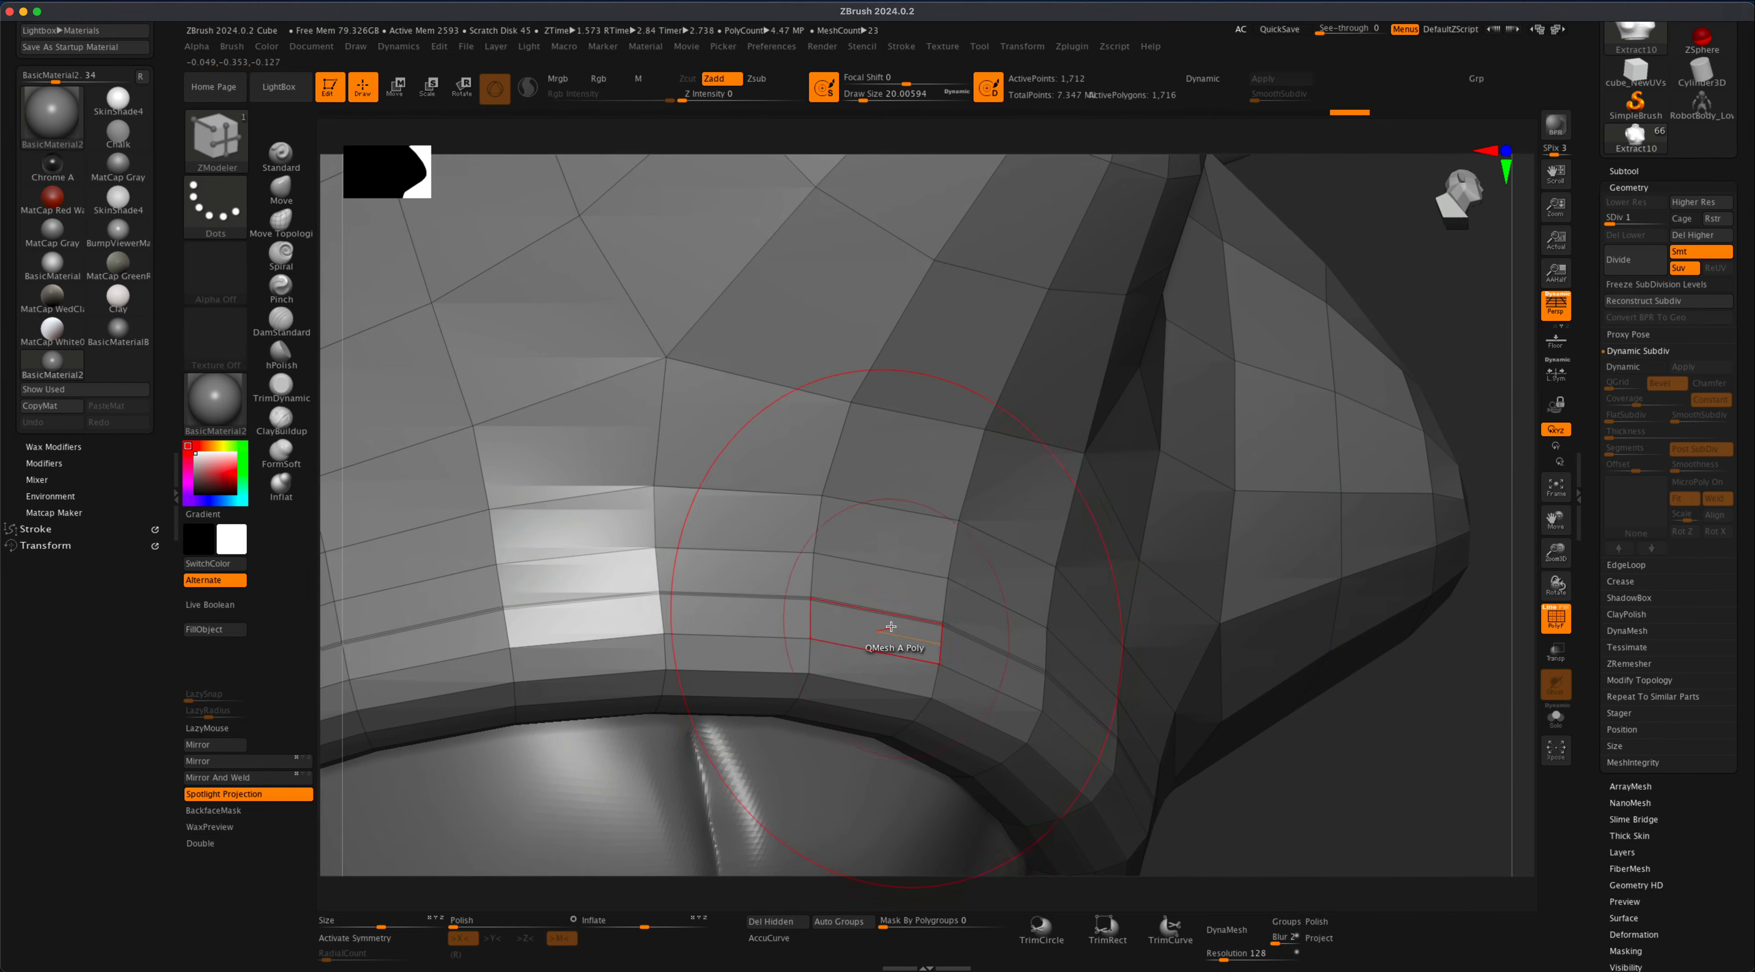
left_click_drag(1287, 769, 1301, 799)
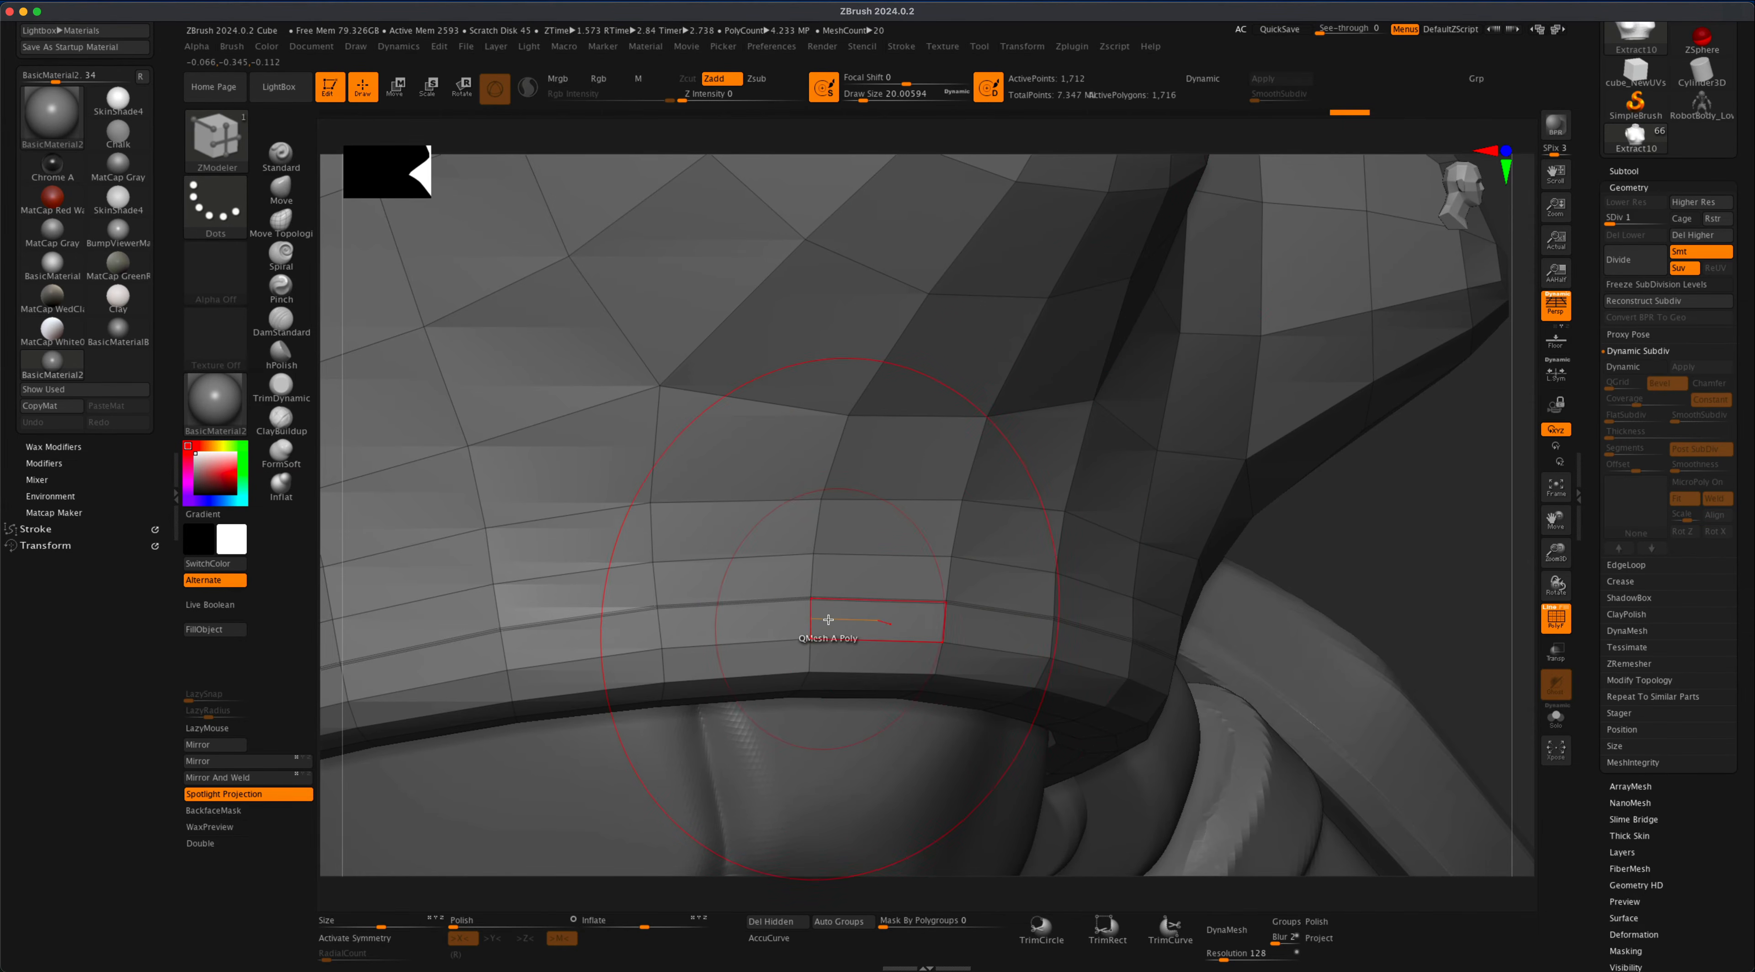
key("super+z")
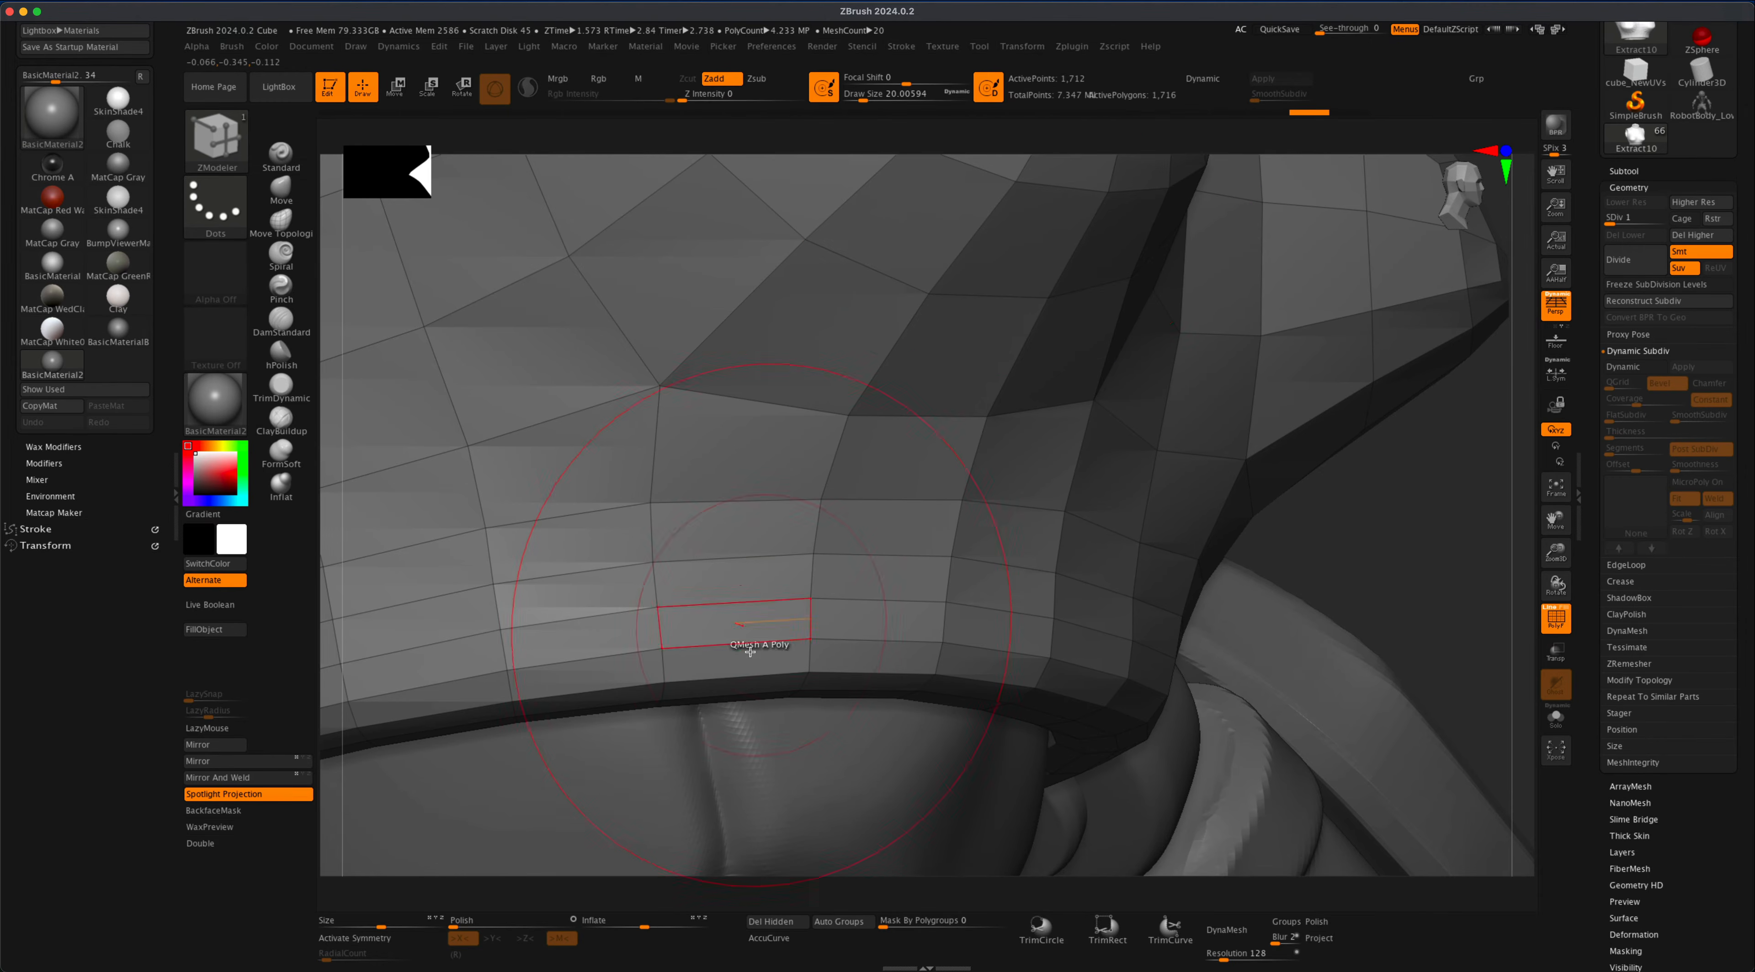
left_click(734, 602)
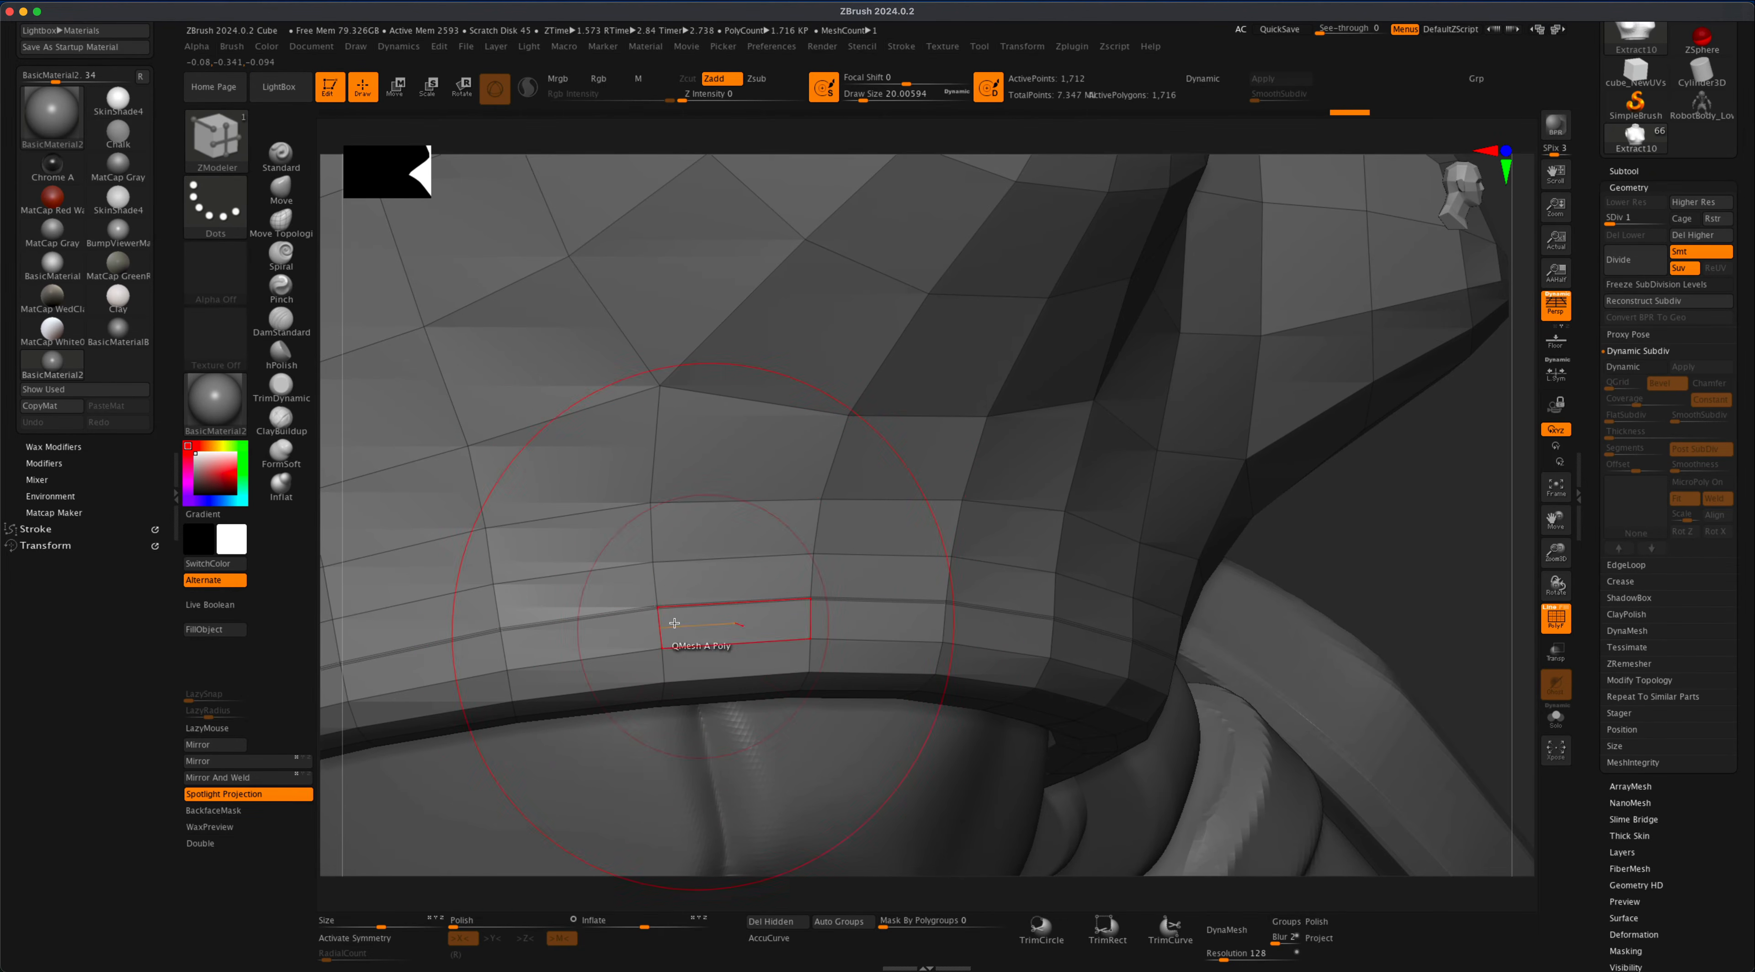
left_click(963, 605)
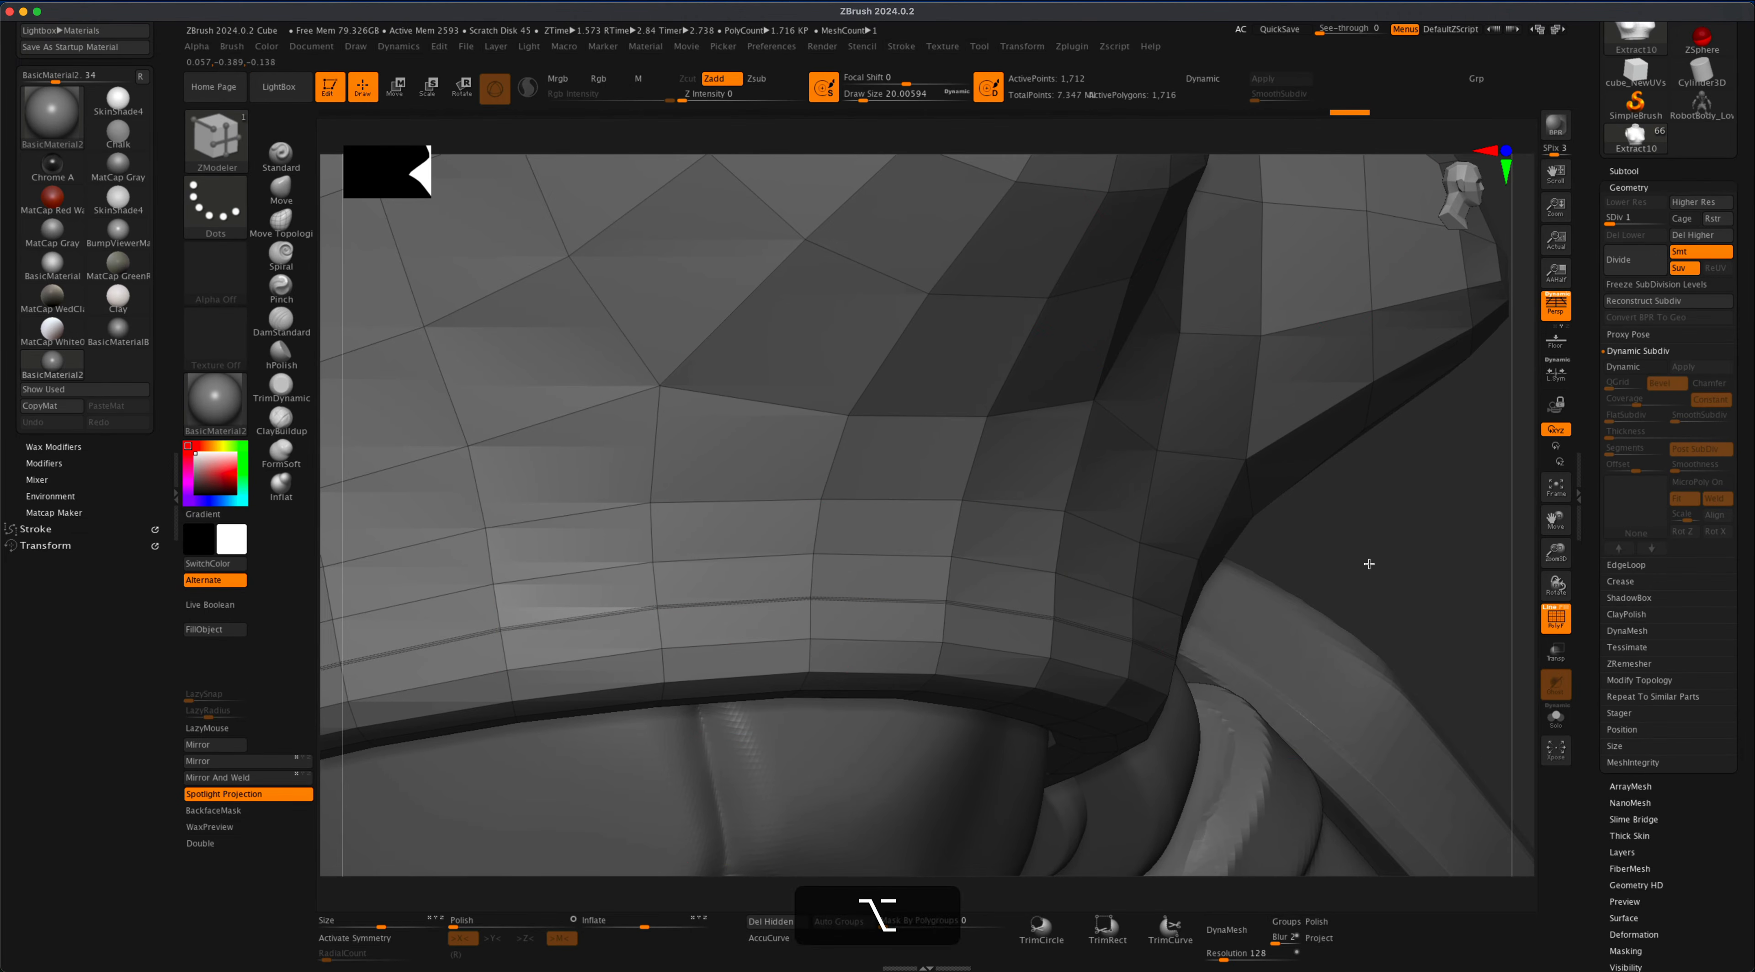
- Open the stroke's Curve Functions and keep only Creased edges enabled for Frame Mesh, with Border and Polygroups off
right_click_drag(1367, 560, 1173, 569, "alt")
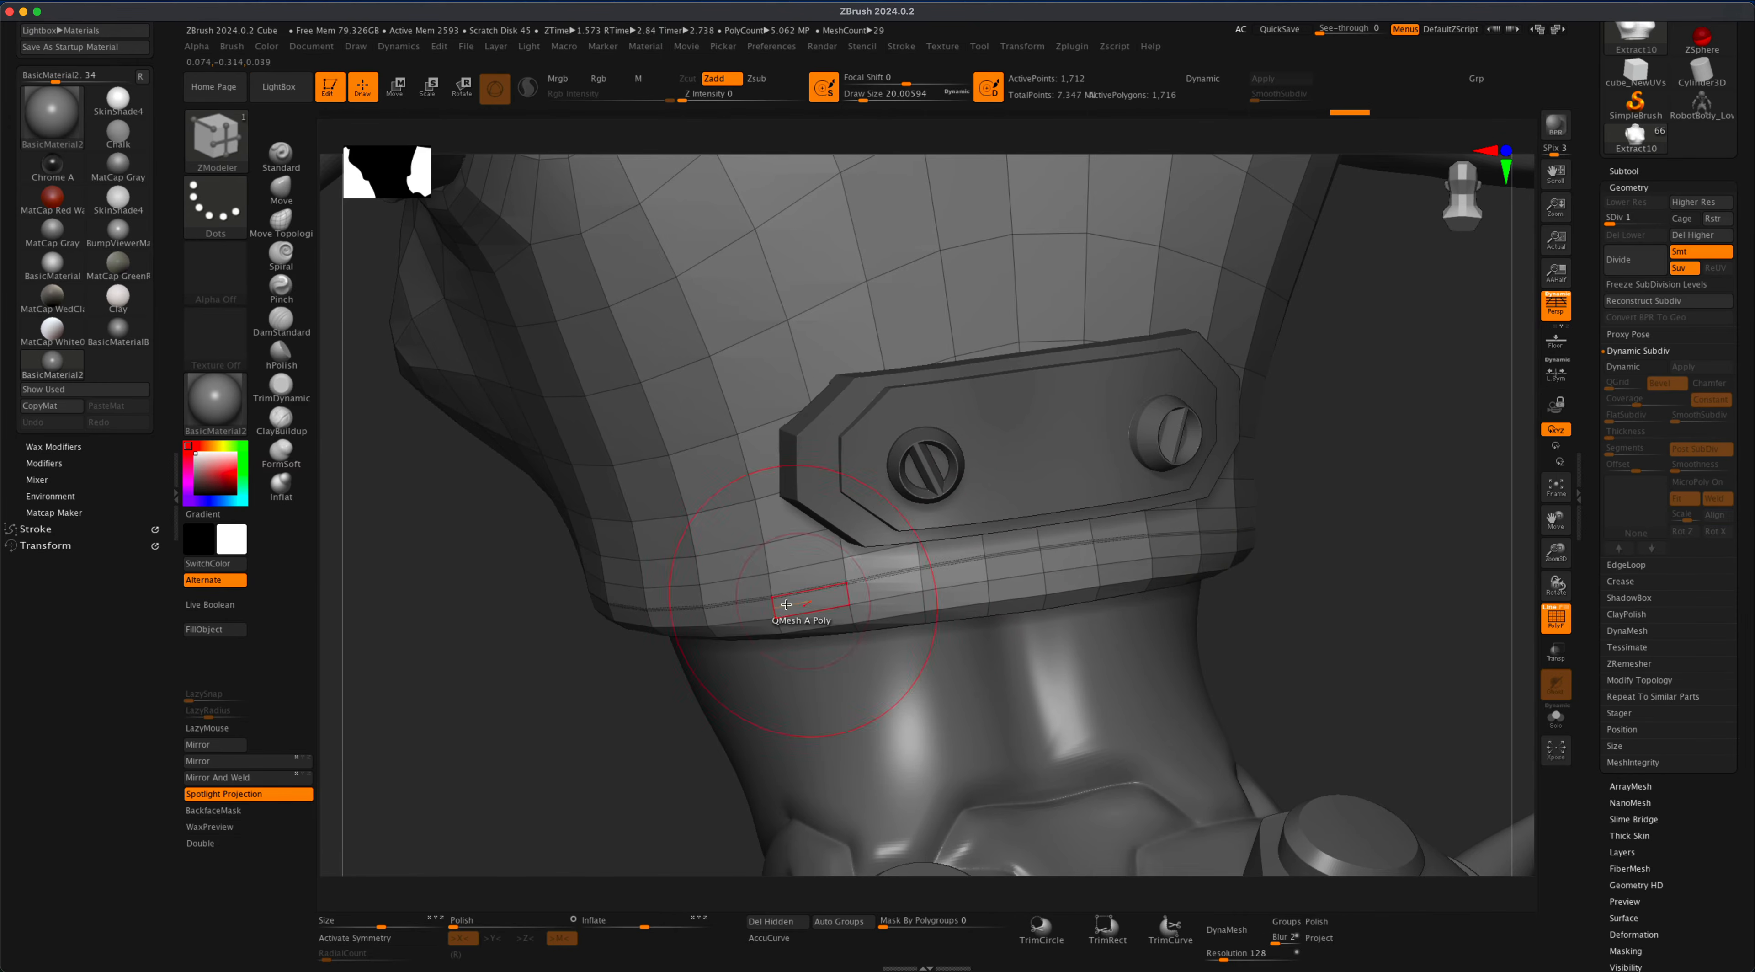
mouse_move(537, 659)
right_mouse_down()
mouse_move(658, 650)
mouse_move(643, 639)
mouse_move(553, 670)
mouse_move(565, 663)
right_mouse_up()
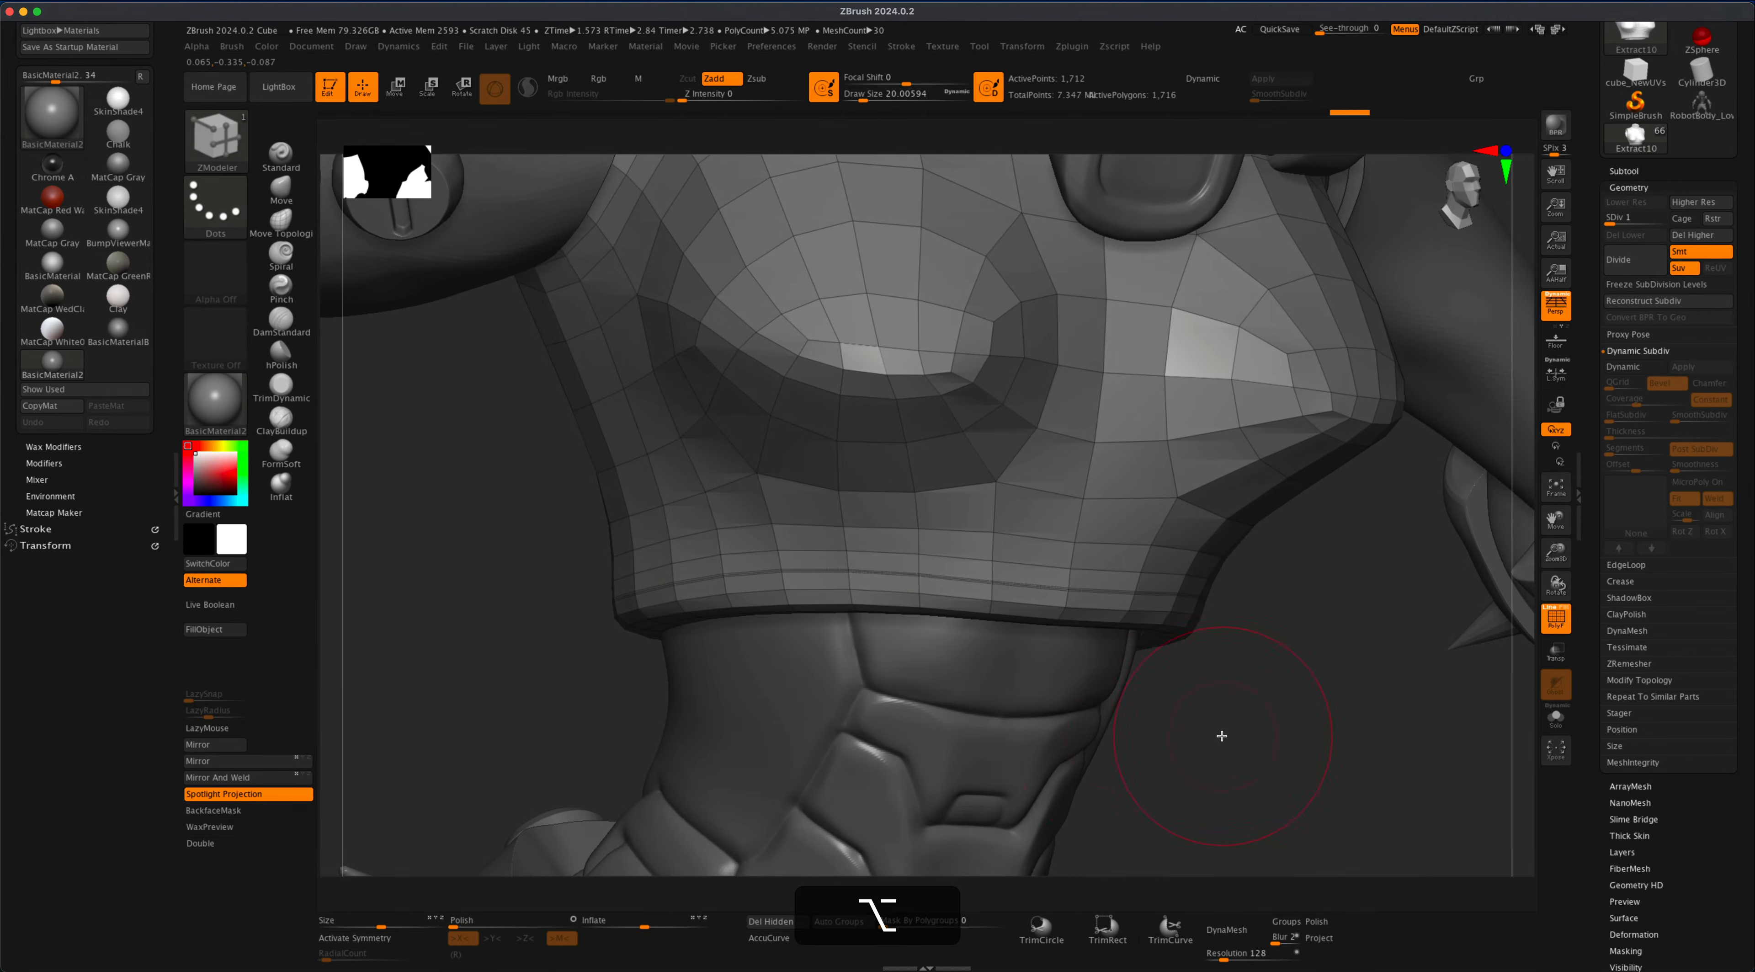
mouse_move(1222, 734)
right_mouse_down("alt")
mouse_move(1245, 704)
mouse_move(1259, 734)
right_mouse_up("alt")
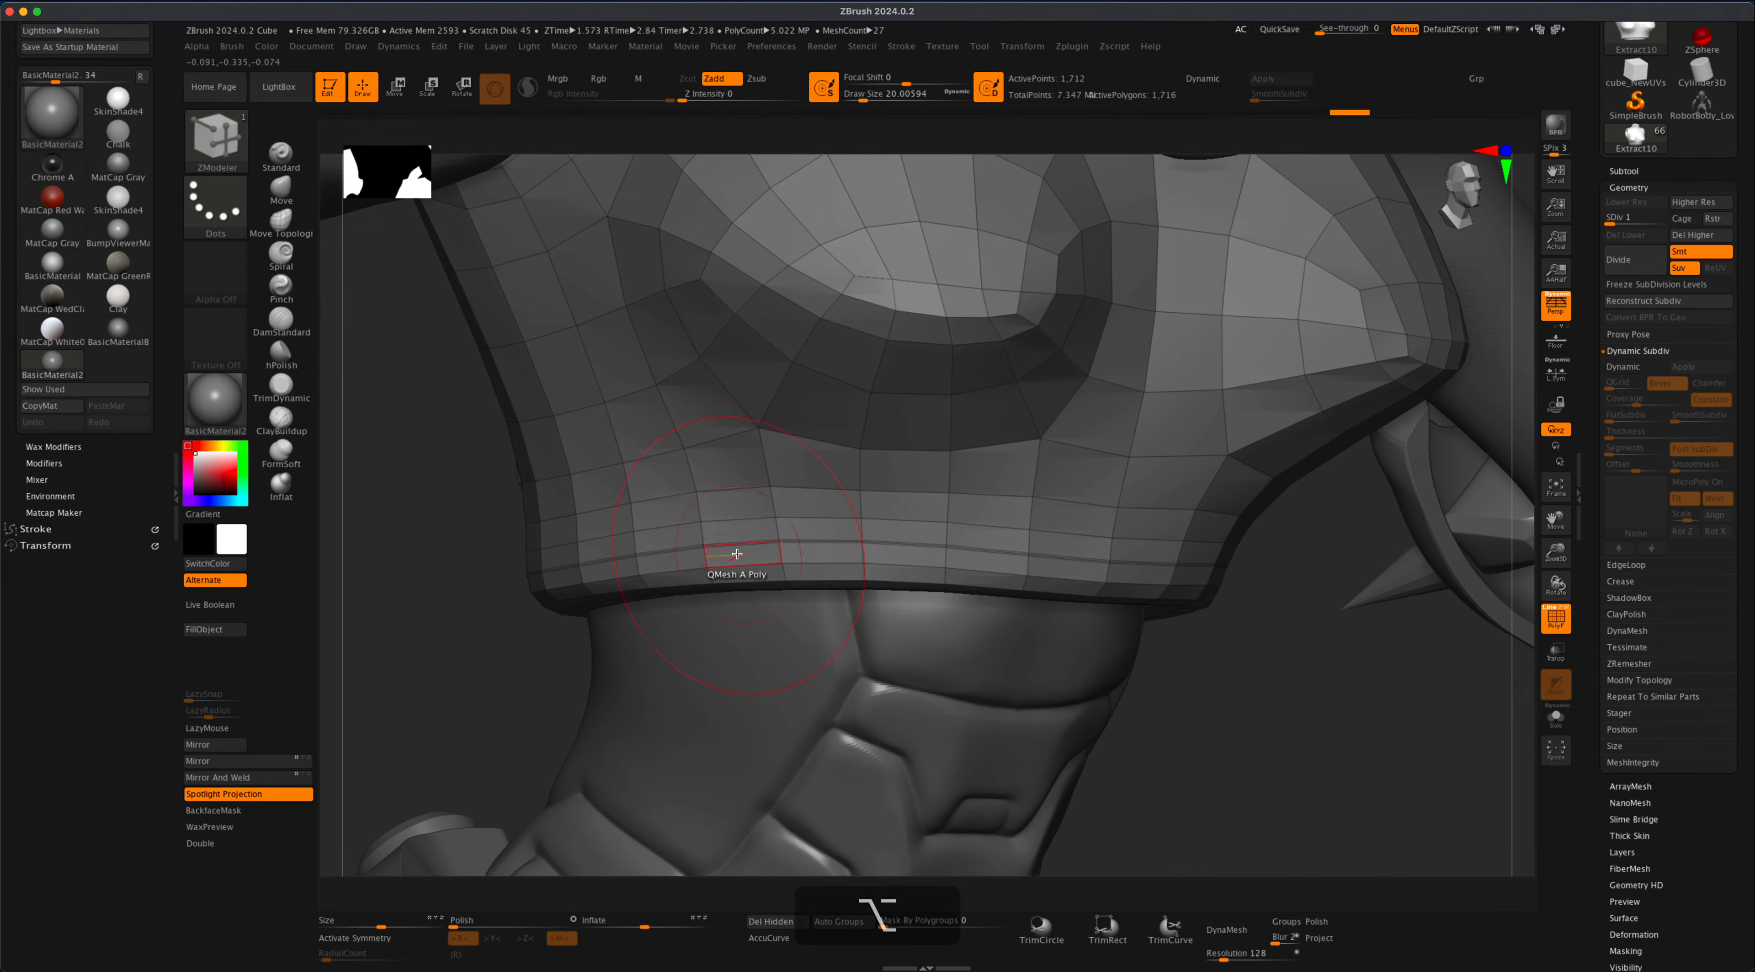
left_click_drag(1304, 738, 1303, 745, "alt")
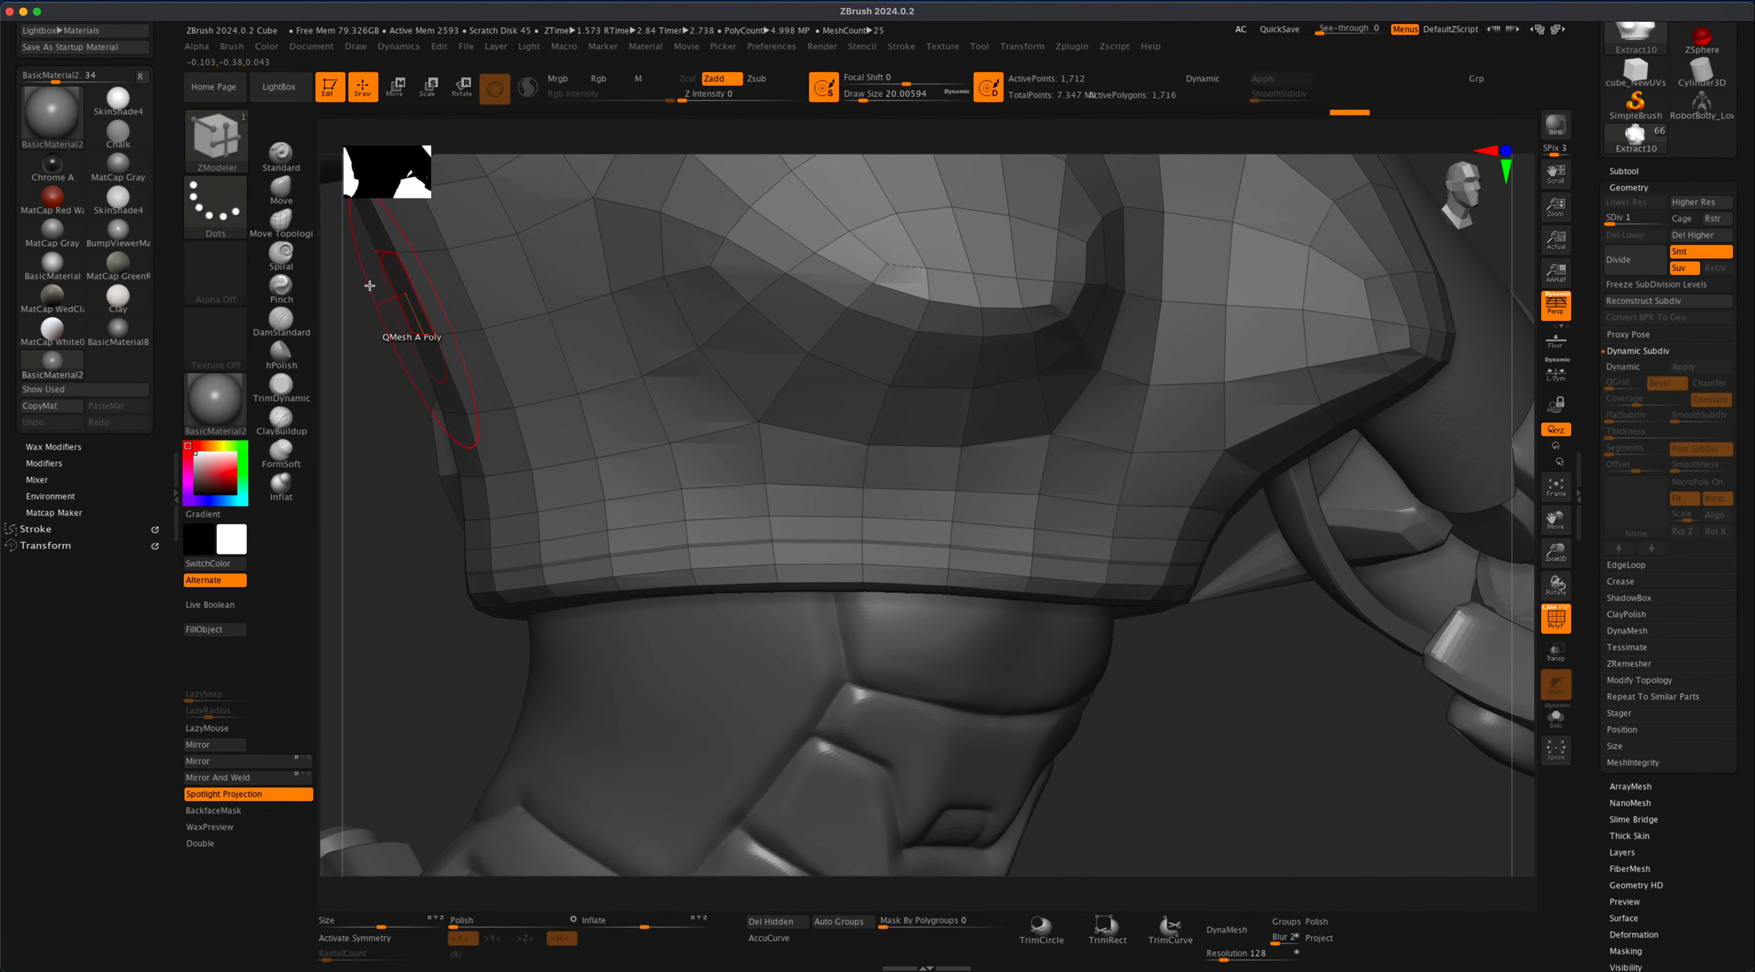
left_click(36, 529)
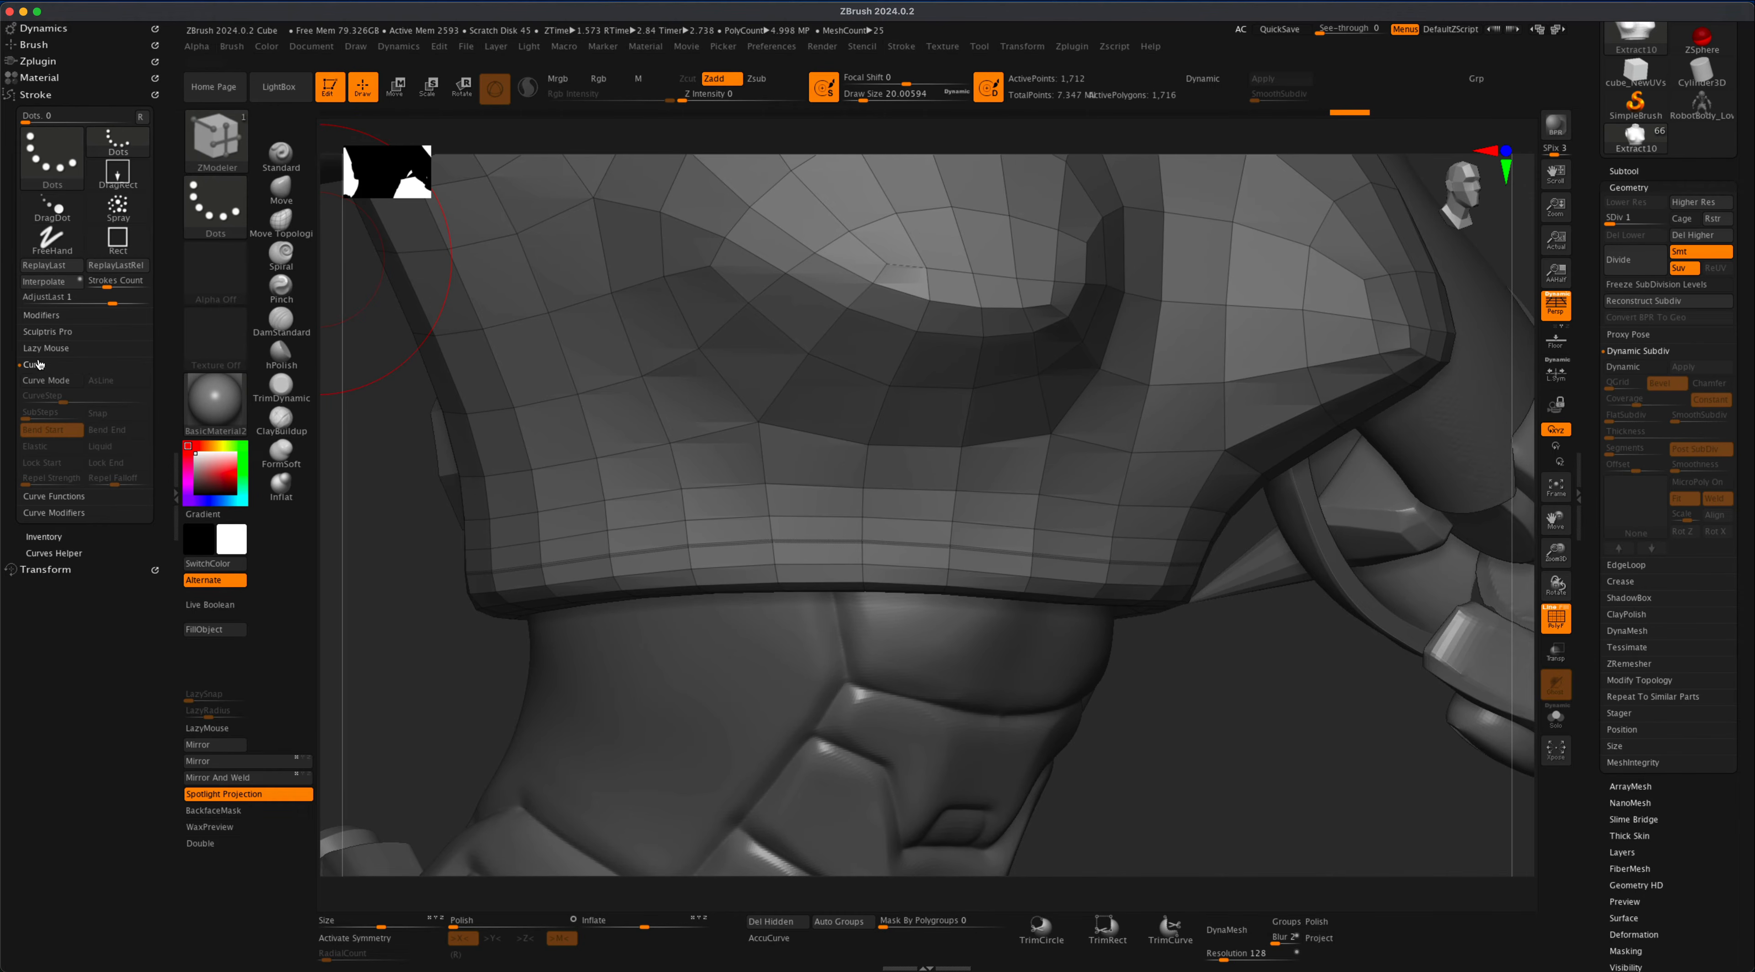
left_click(54, 496)
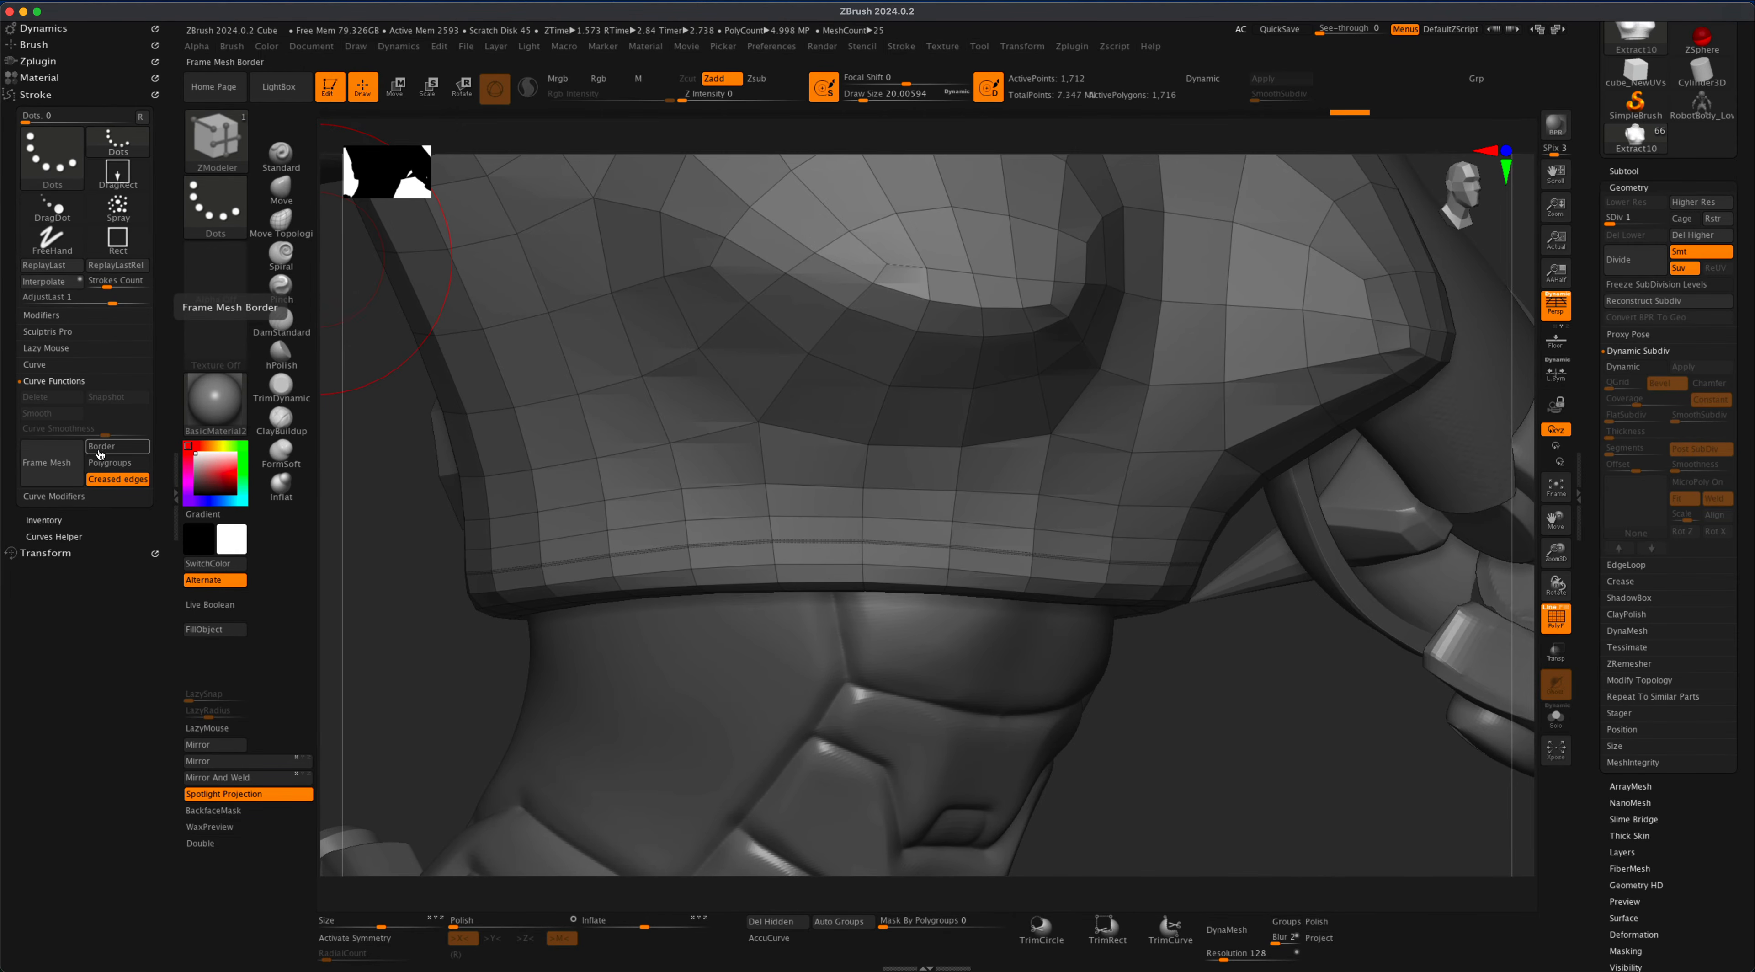
left_click(124, 447)
left_click(121, 463)
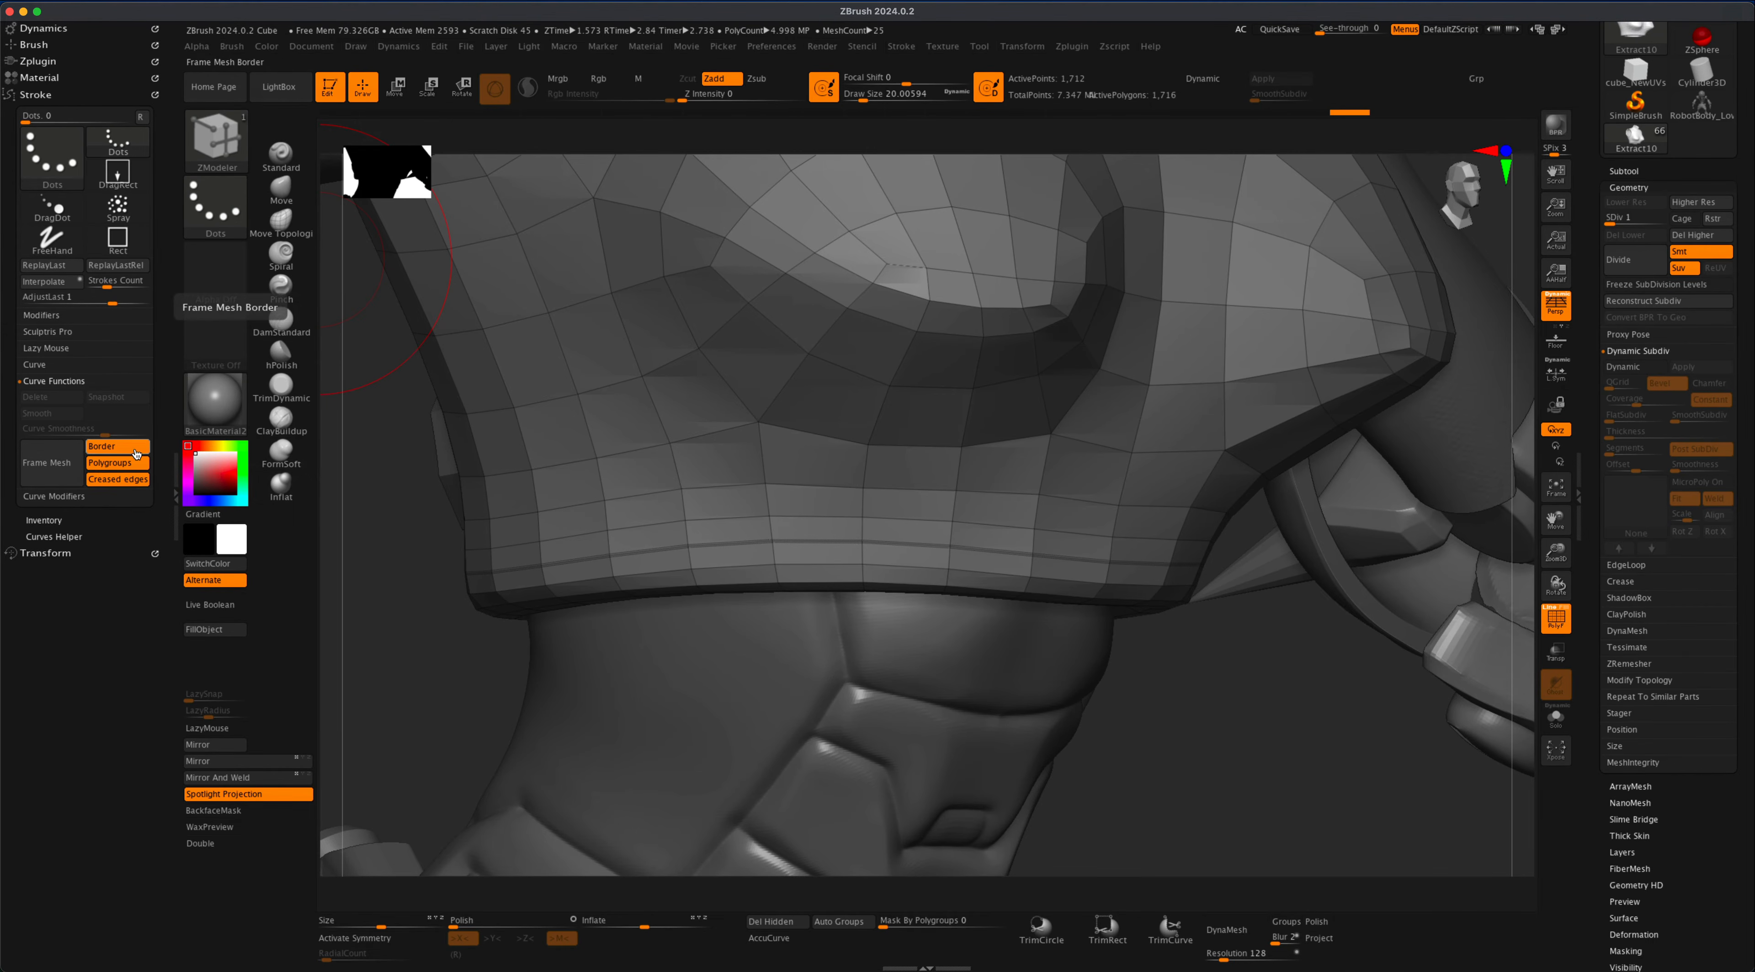
left_click(121, 447)
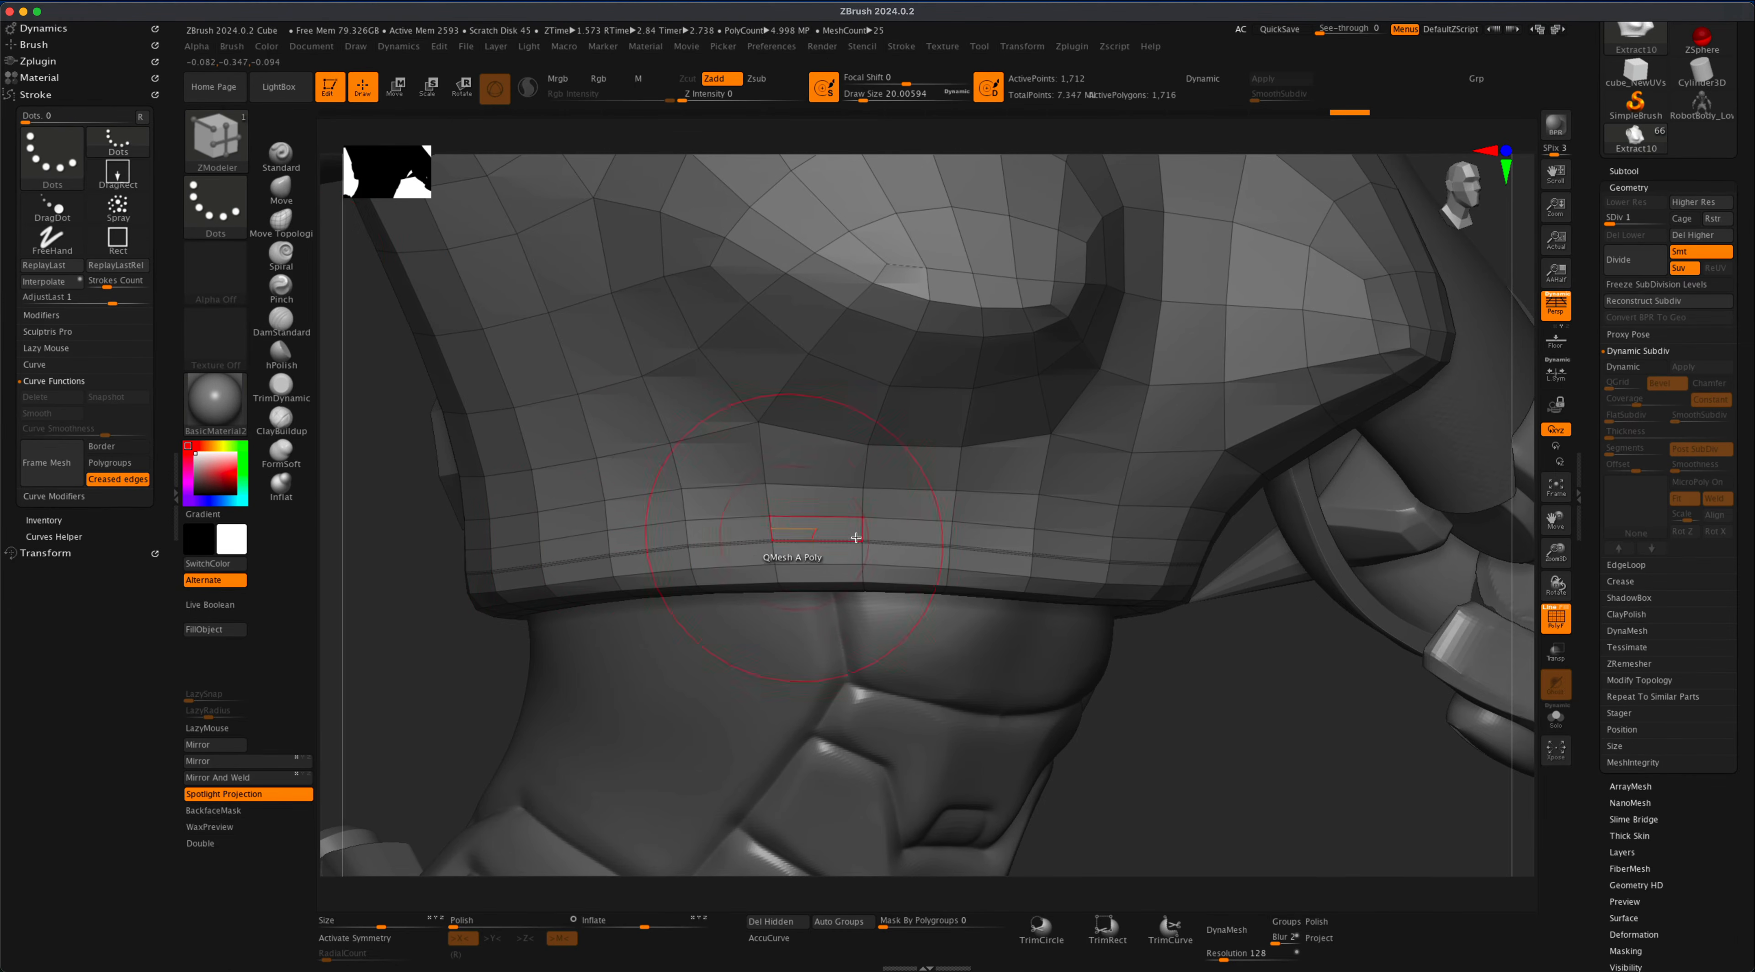
- Isolate the crop top in Solo mode and generate a Frame Mesh curve along its creased edge loop
left_click(802, 540)
left_click(1557, 717)
left_click_drag(1383, 711, 1261, 674, "alt")
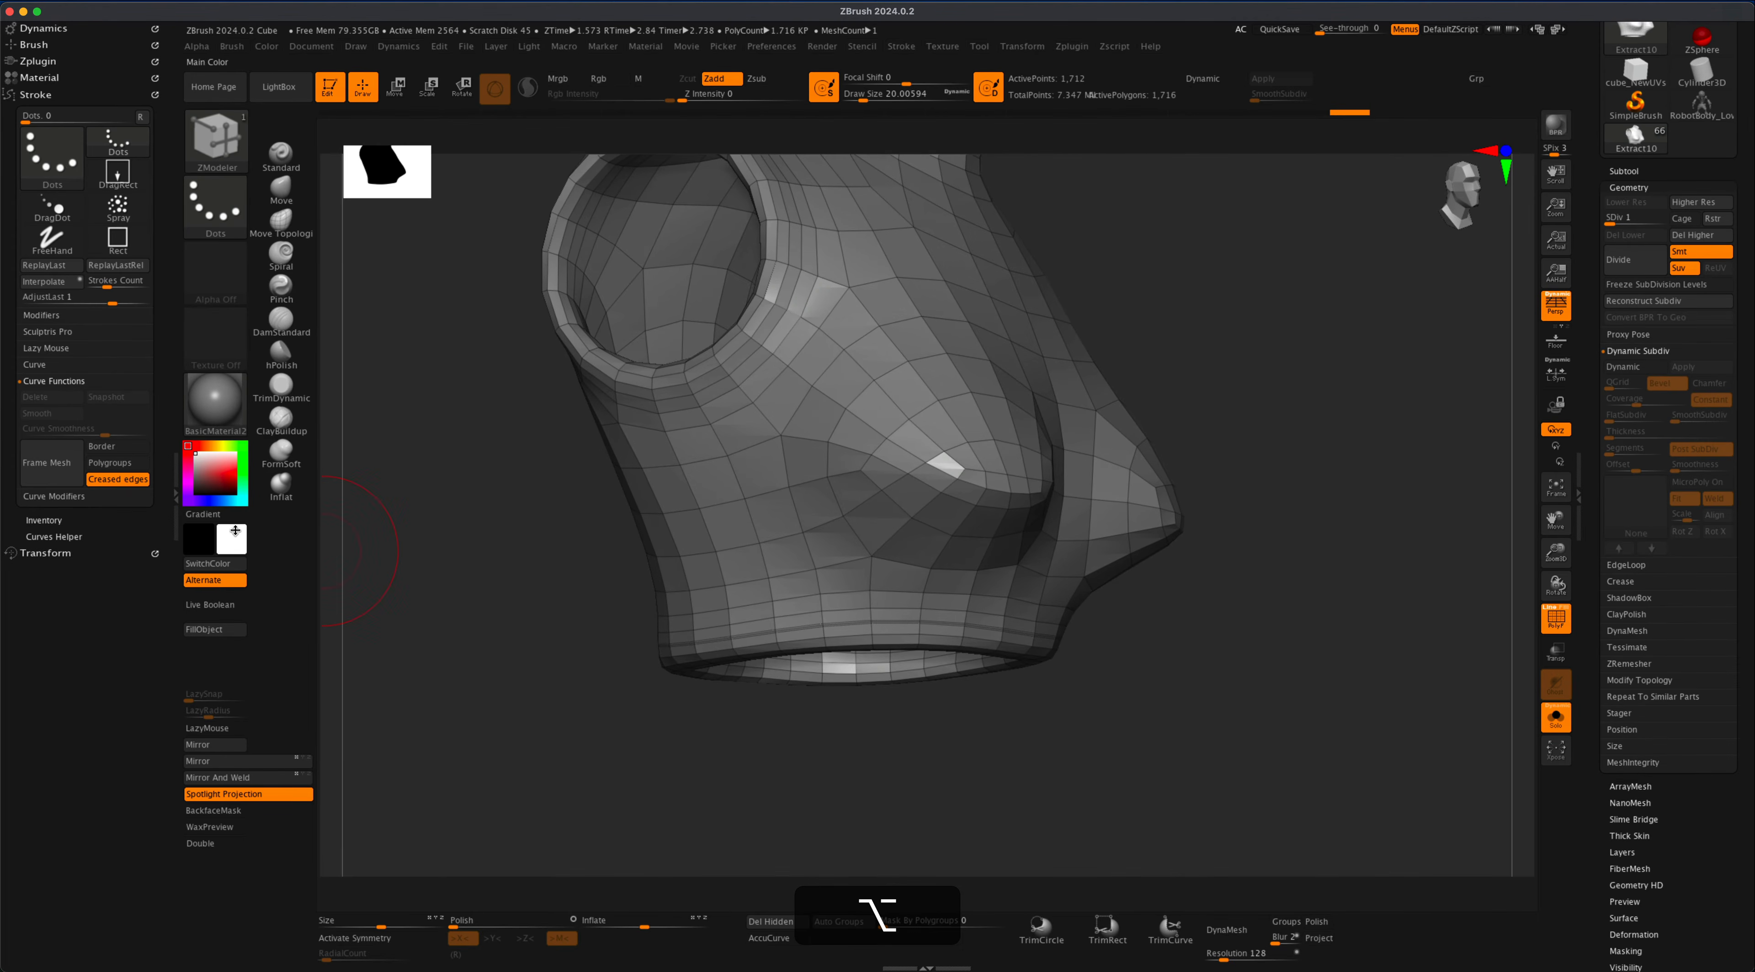
left_click(56, 467)
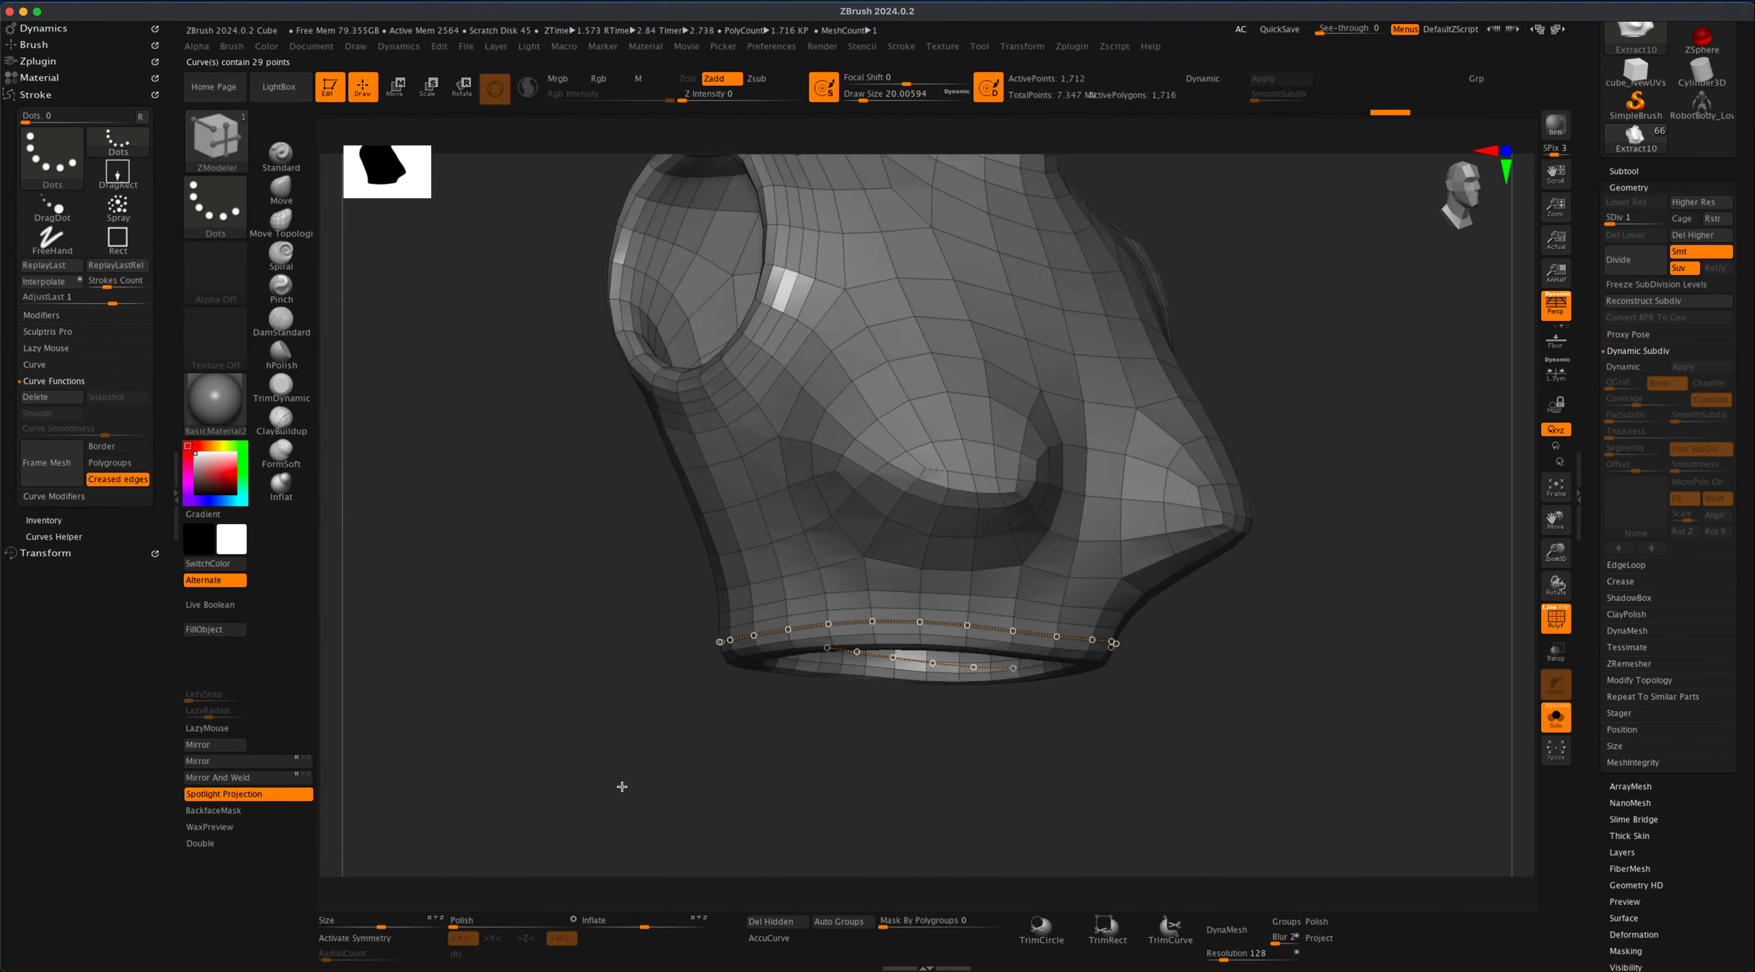
mouse_move(621, 786)
left_mouse_down()
mouse_move(587, 776)
mouse_move(633, 779)
left_mouse_up()
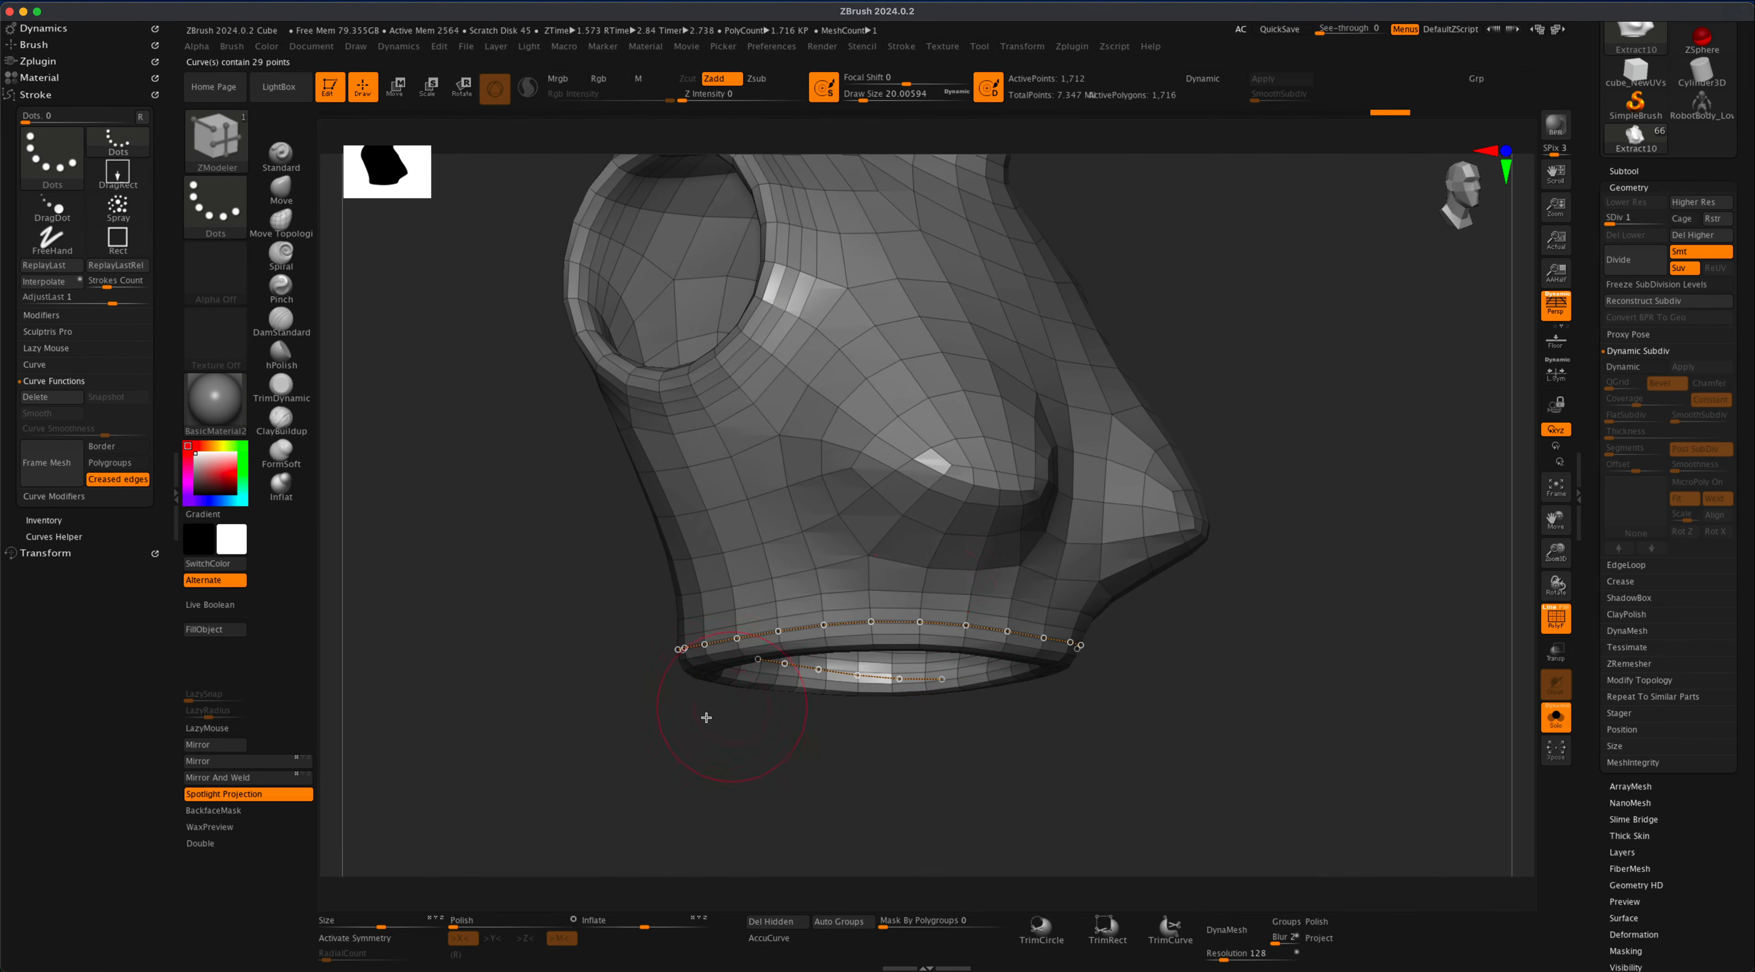
mouse_move(706, 717)
left_mouse_down()
mouse_move(674, 741)
mouse_move(920, 713)
mouse_move(909, 756)
mouse_move(885, 773)
mouse_move(722, 667)
left_mouse_up()
mouse_move(1068, 752)
left_mouse_down()
mouse_move(1124, 714)
mouse_move(1140, 764)
mouse_move(1164, 741)
mouse_move(1147, 774)
left_mouse_up()
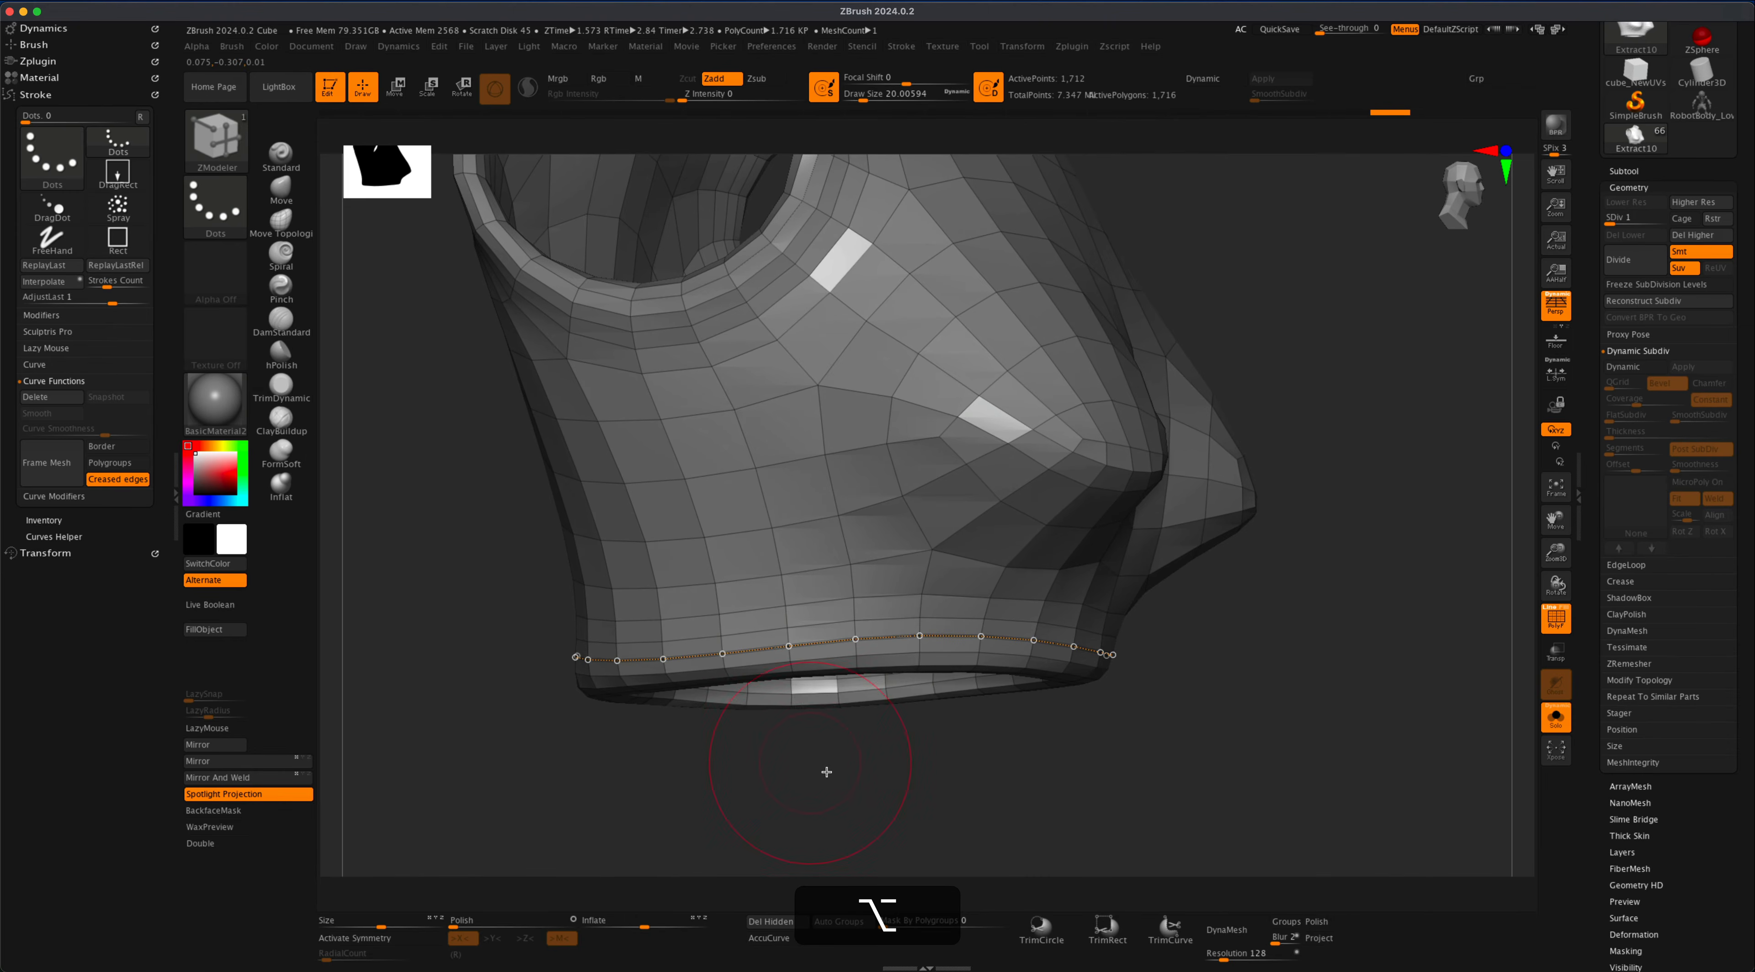
- Switch to the IMM Ind. Parts insert-mesh brush with the Bolt Head part
mouse_move(872, 800)
left_mouse_down("alt")
mouse_move(898, 804)
mouse_move(780, 777)
left_mouse_up("alt")
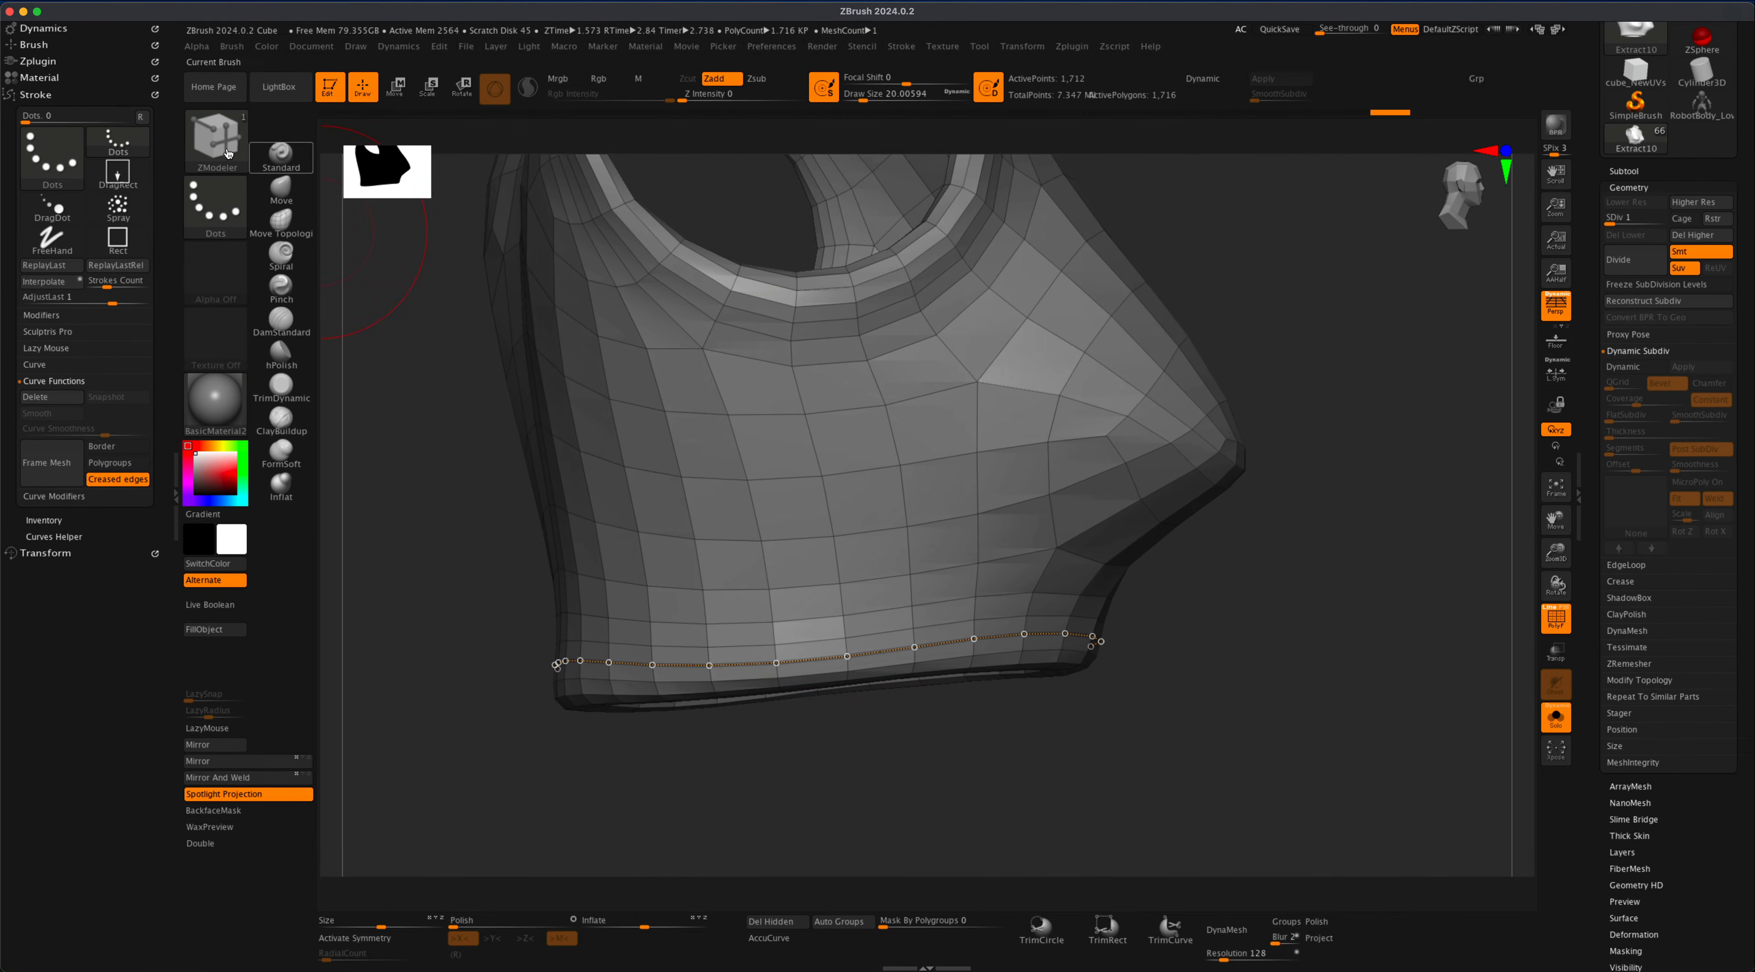
left_click(216, 140)
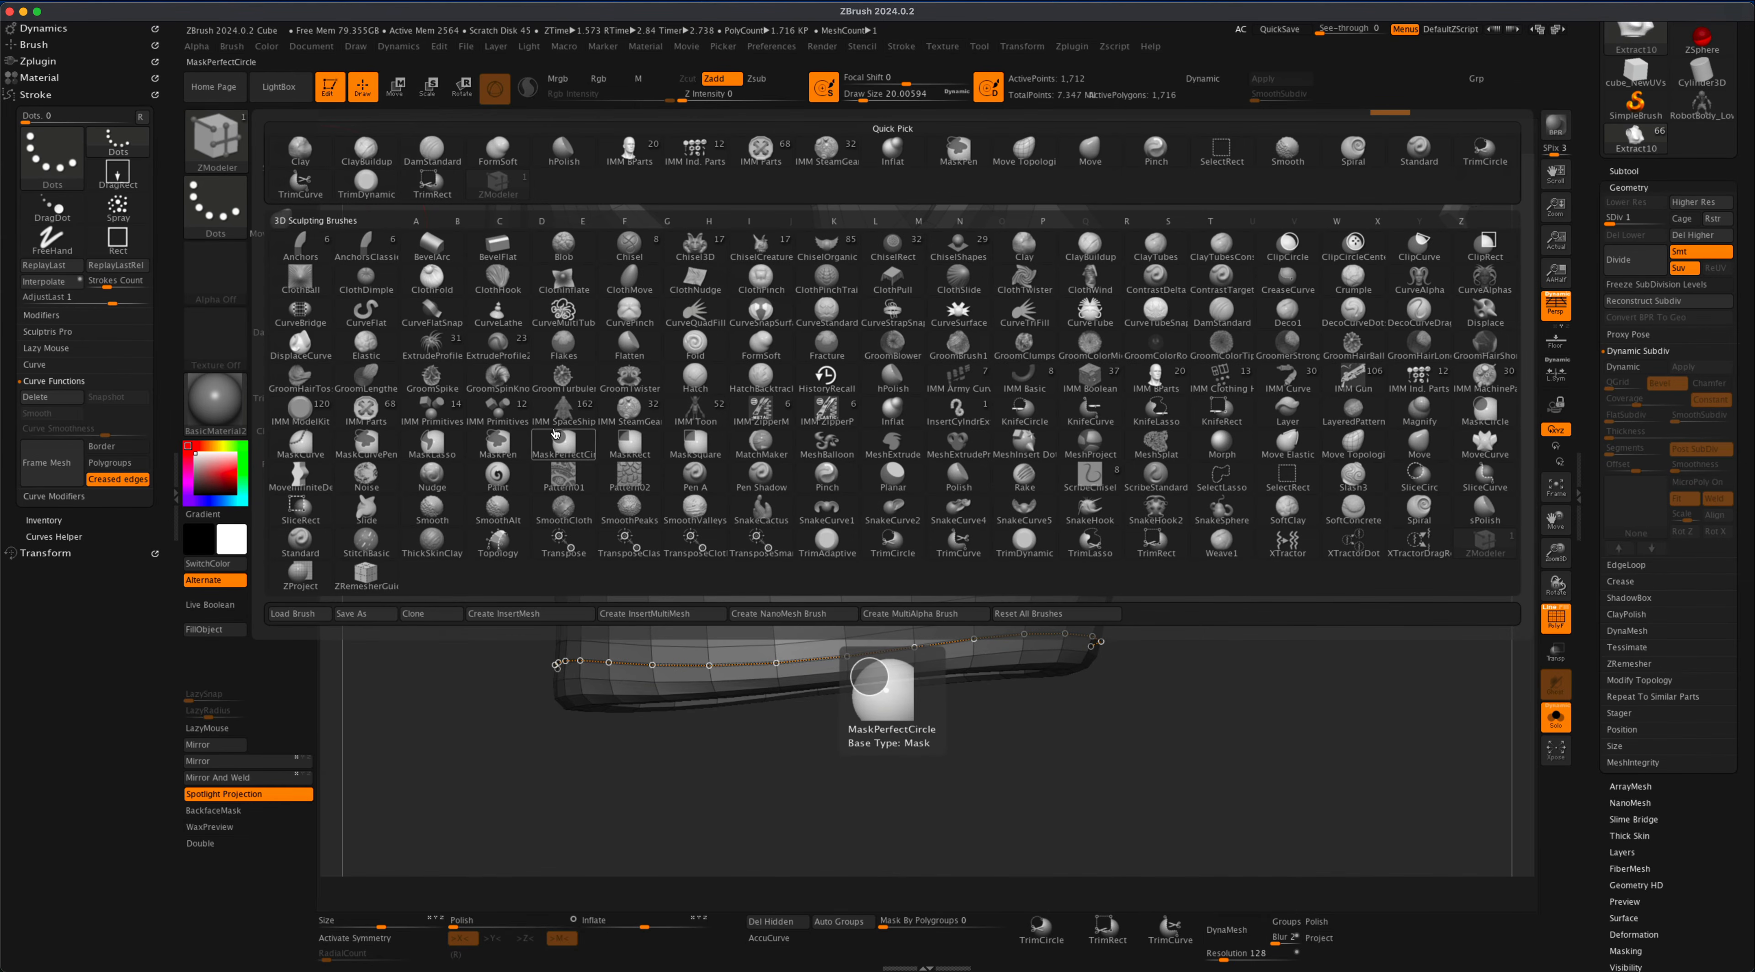
key("i")
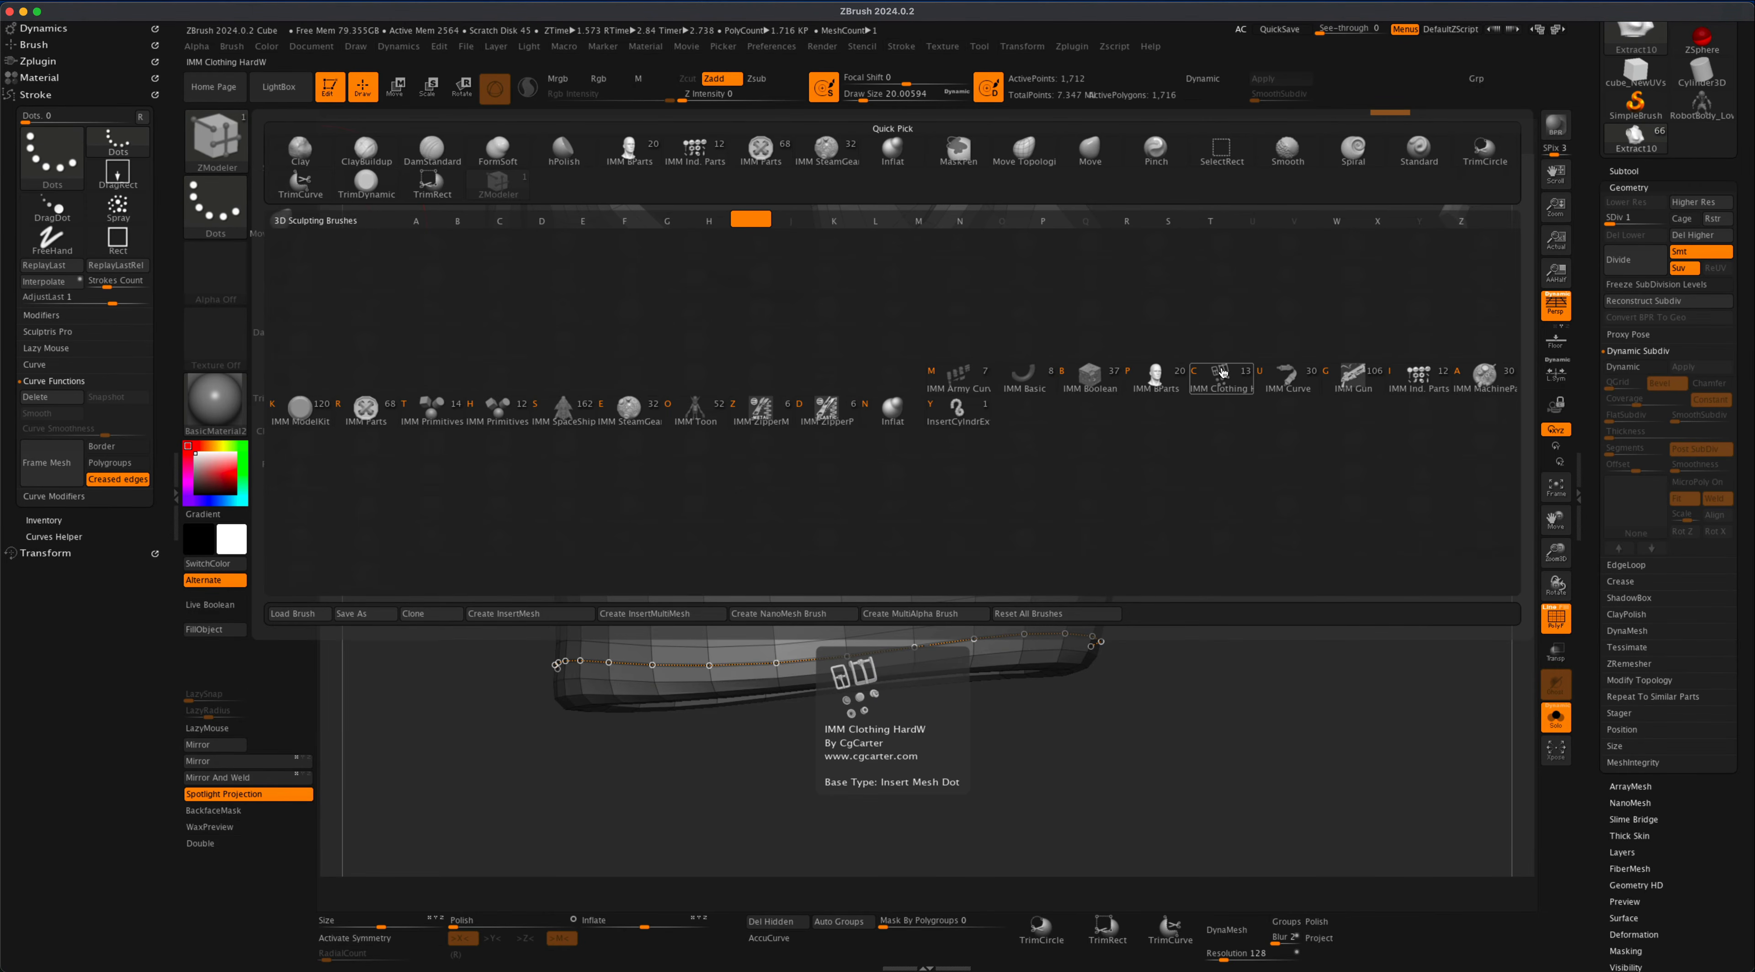
left_click(1418, 379)
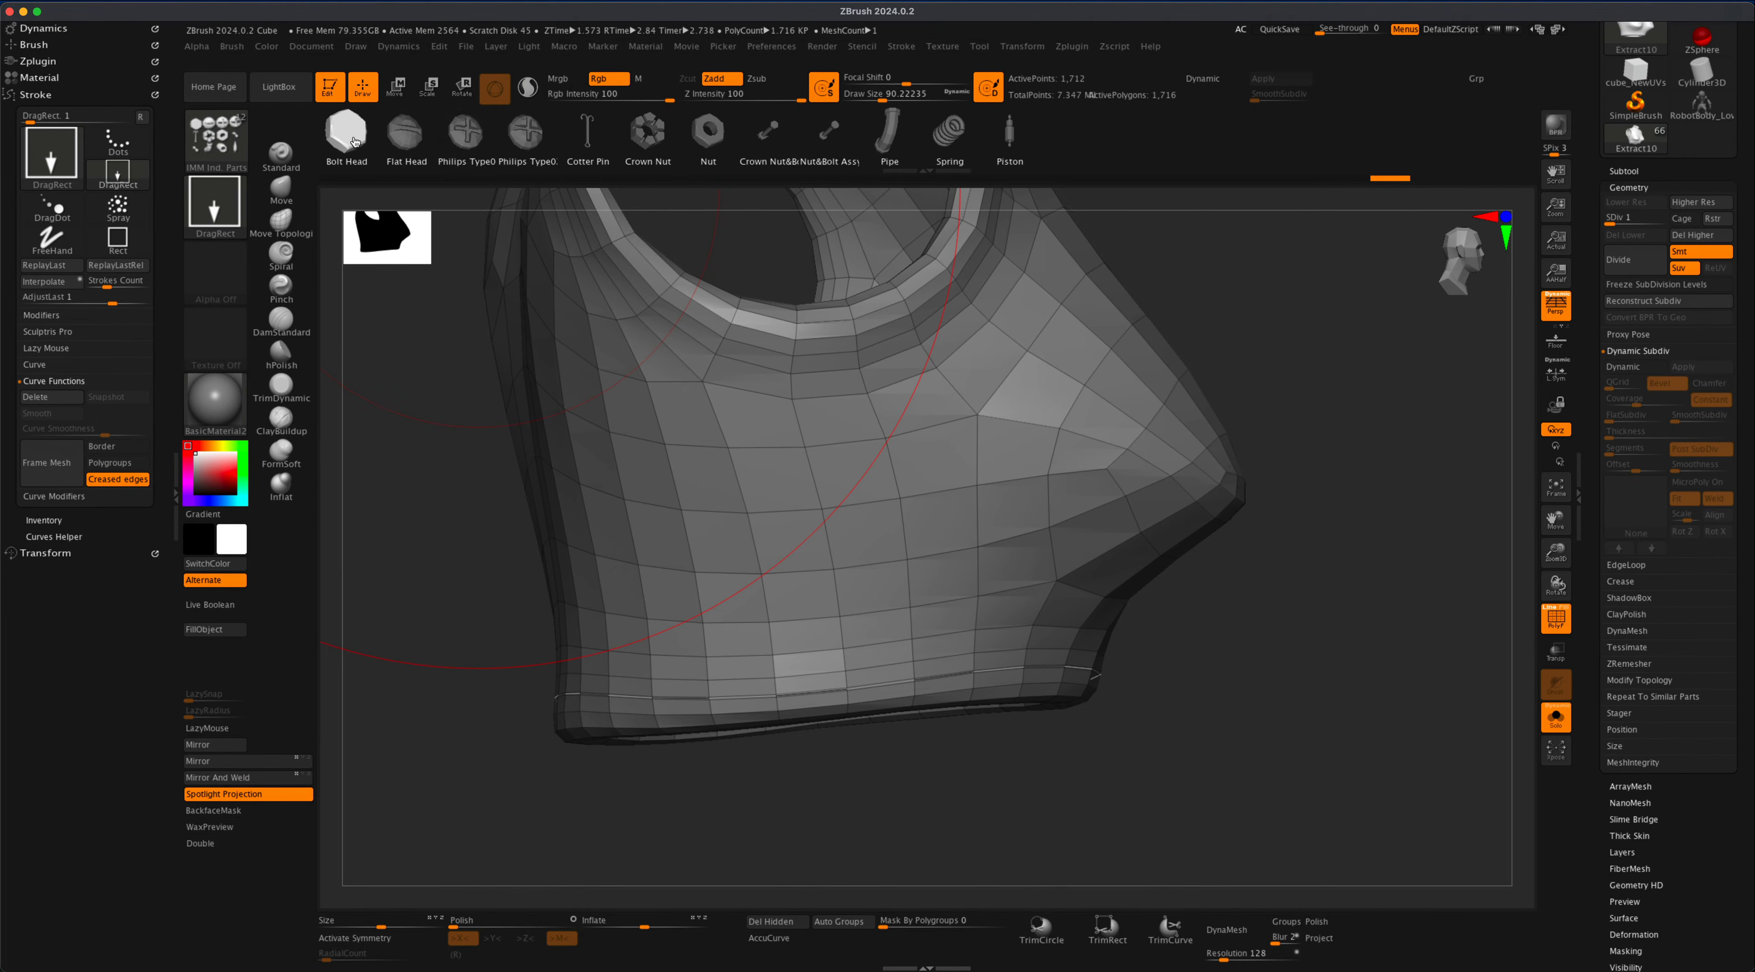
- Try placing a bolt head near the hem at a draw size of about 11.7 and turn on Freeze Subdivision Levels
key("s")
left_click_drag(773, 636, 770, 636)
left_click(912, 681)
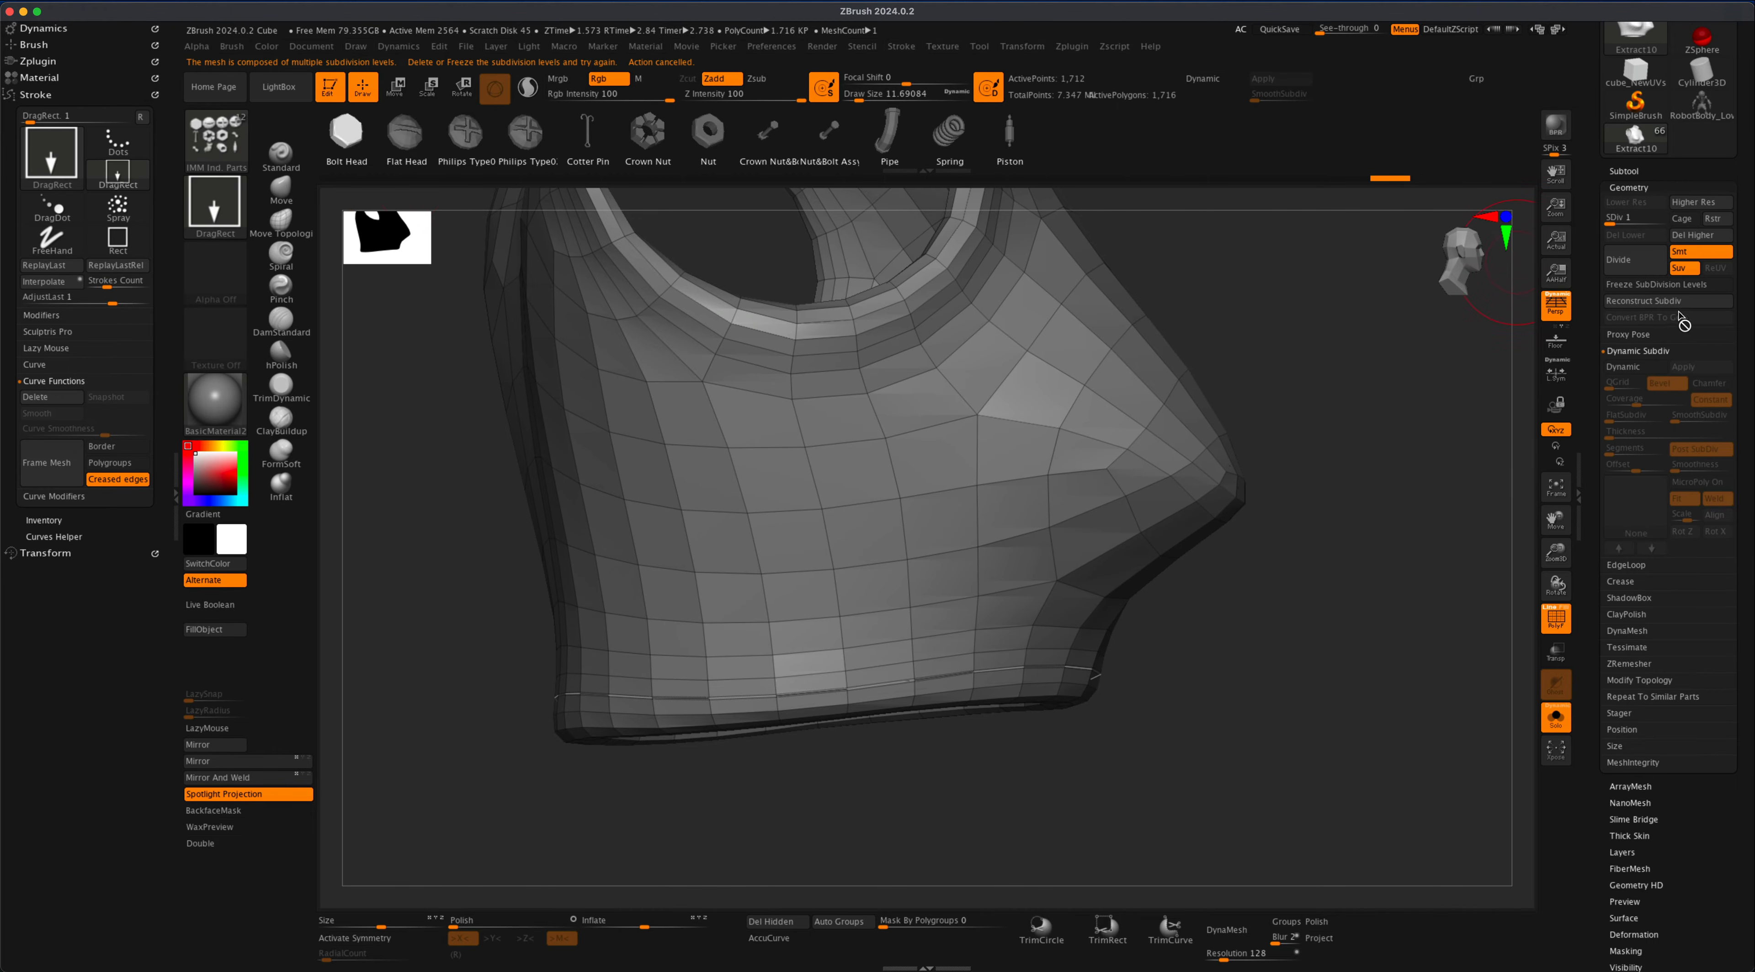
left_click(1644, 292)
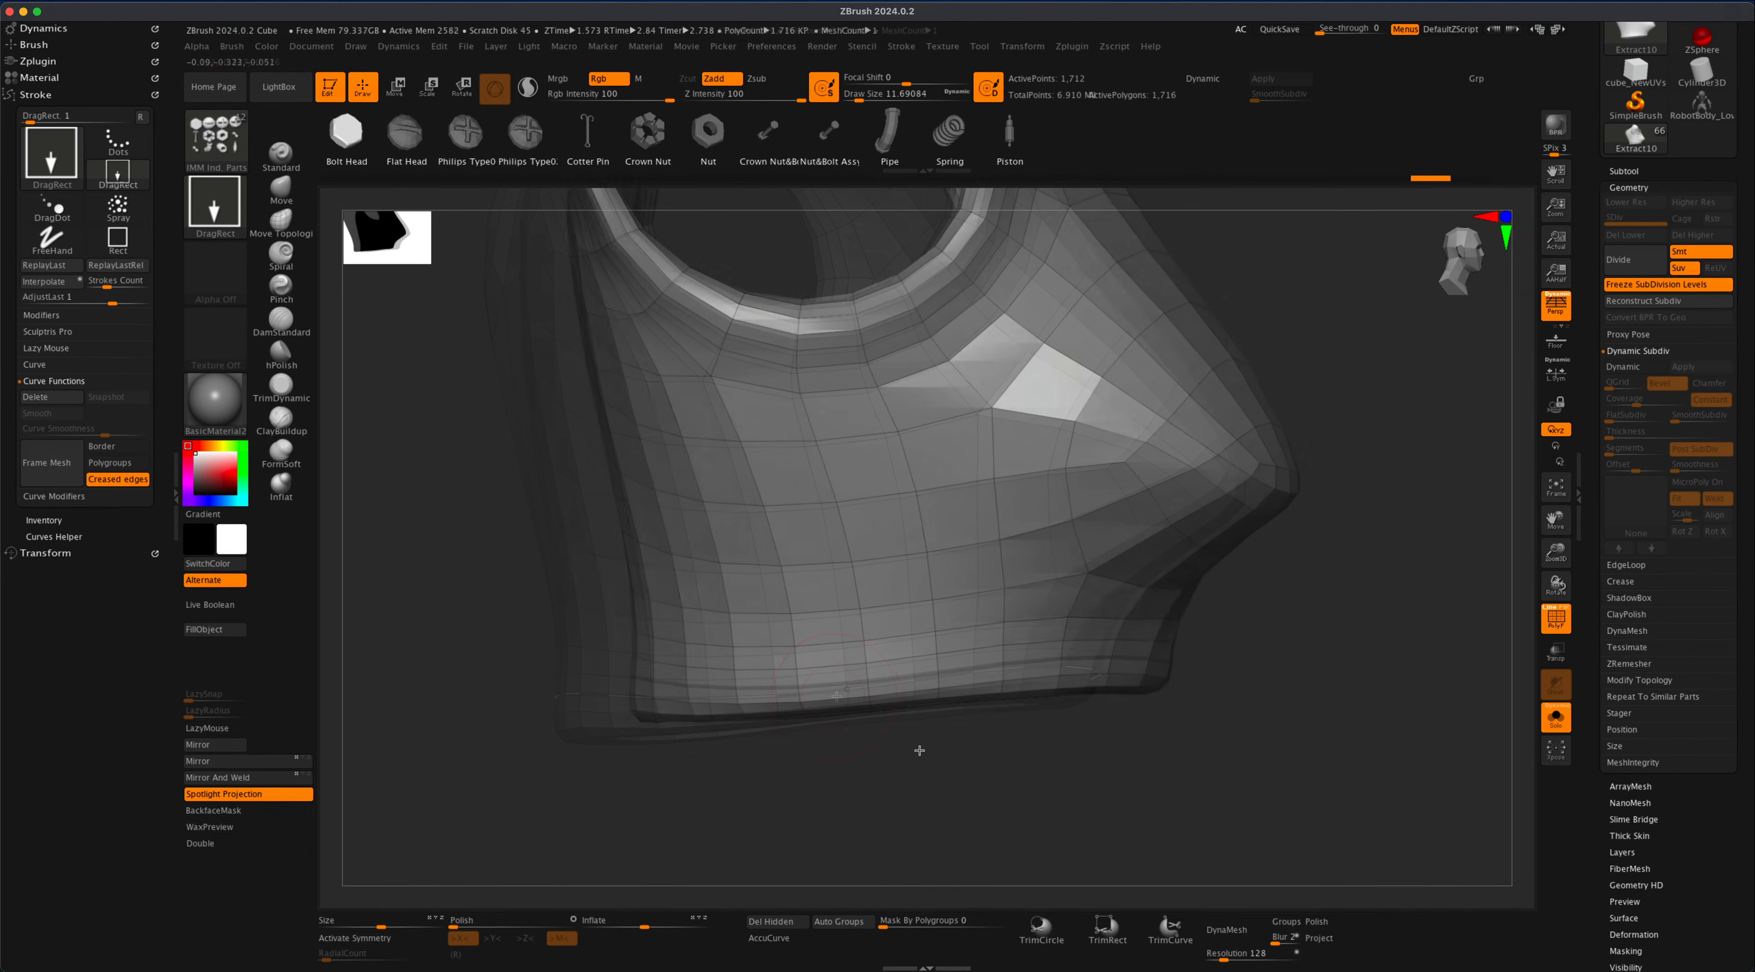
- Undo the trial bolt head on the crop top and change the insert brush's stroke to Dots
mouse_move(939, 675)
right_mouse_down()
mouse_move(932, 748)
mouse_move(956, 761)
mouse_move(932, 745)
mouse_move(950, 747)
mouse_move(950, 689)
mouse_move(987, 768)
mouse_move(979, 745)
mouse_move(963, 773)
right_mouse_up()
key("super+z")
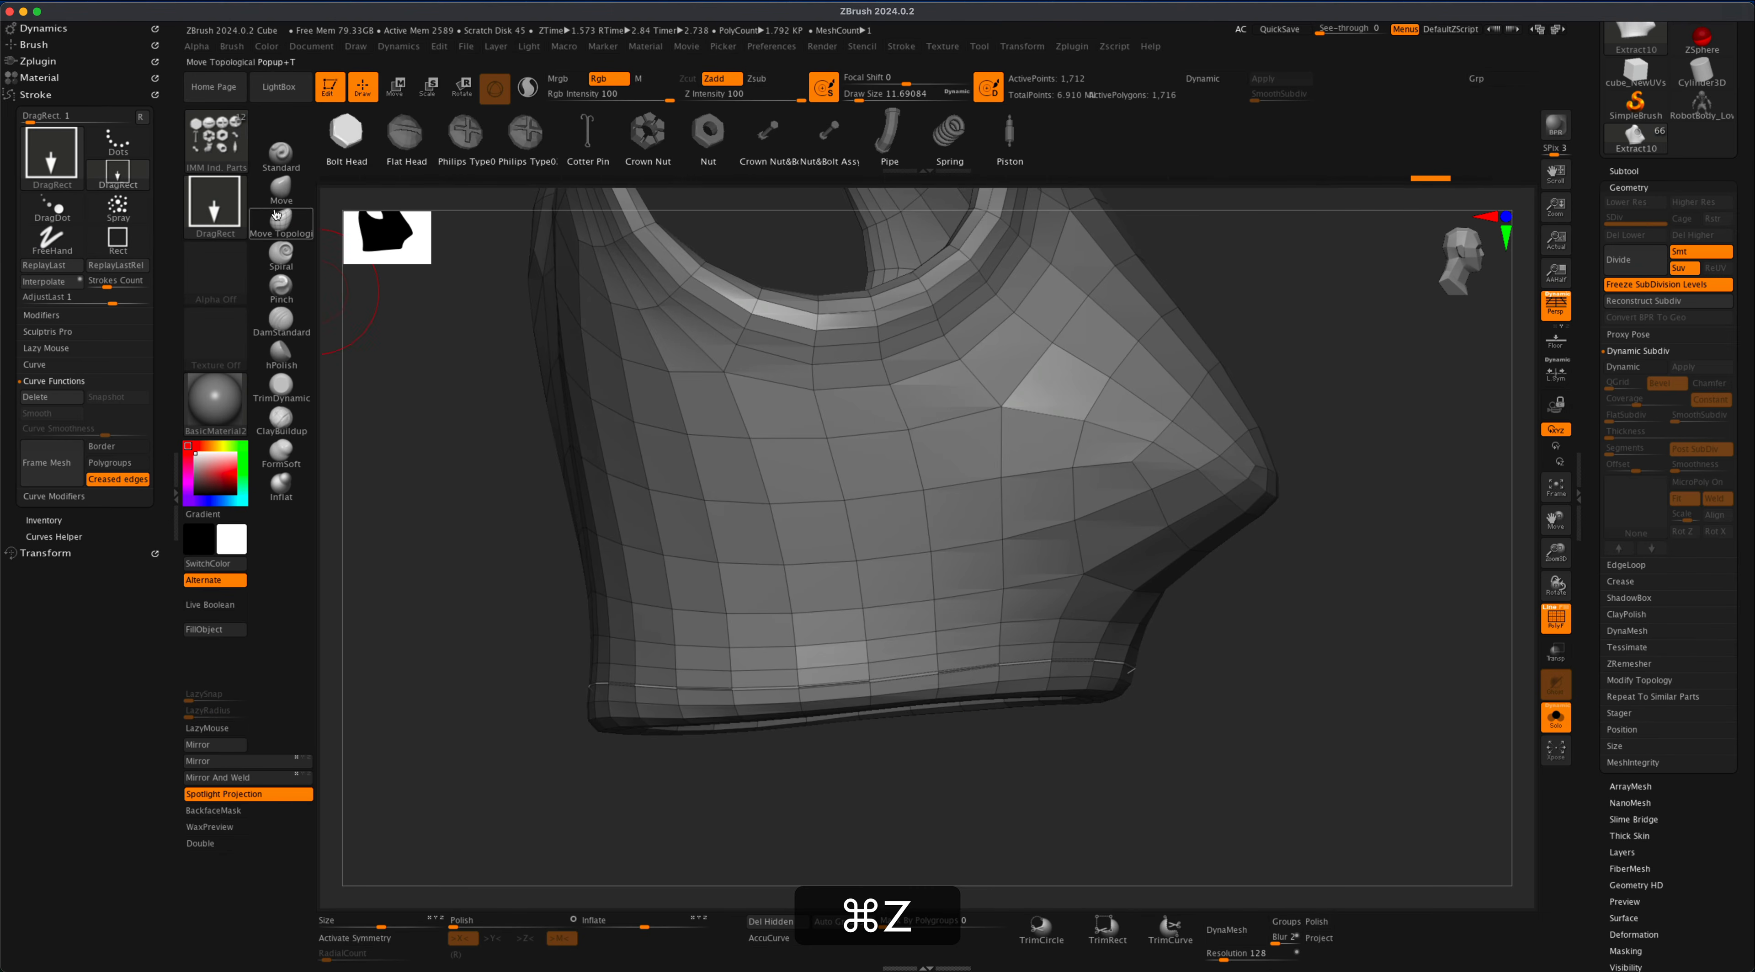
left_click(205, 199)
left_click(299, 217)
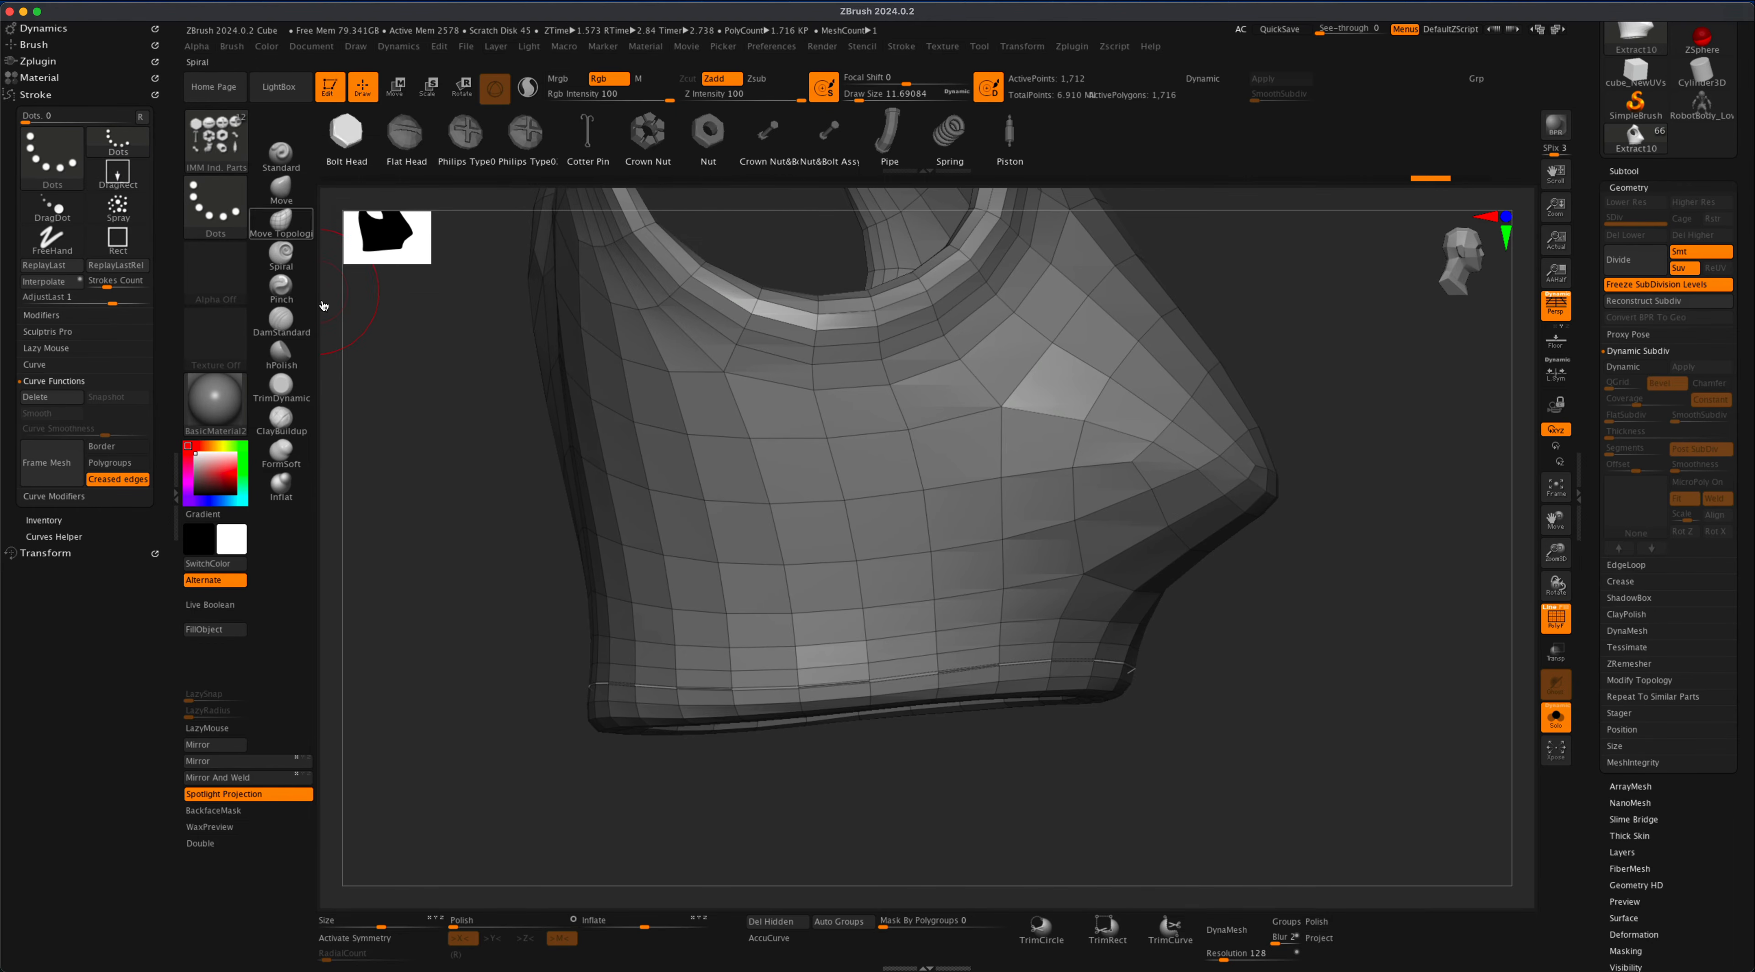
- Set the draw size to about 1.53 and place a trial bolt head on the creased line above the hem
key("s")
left_click_drag(431, 531, 445, 538)
mouse_move(1010, 797)
left_mouse_down("alt")
mouse_move(999, 772)
mouse_move(1030, 772)
mouse_move(921, 748)
mouse_move(1011, 756)
mouse_move(940, 748)
left_mouse_up("alt")
left_click(883, 655)
key("super+z")
key("s")
left_click(894, 655)
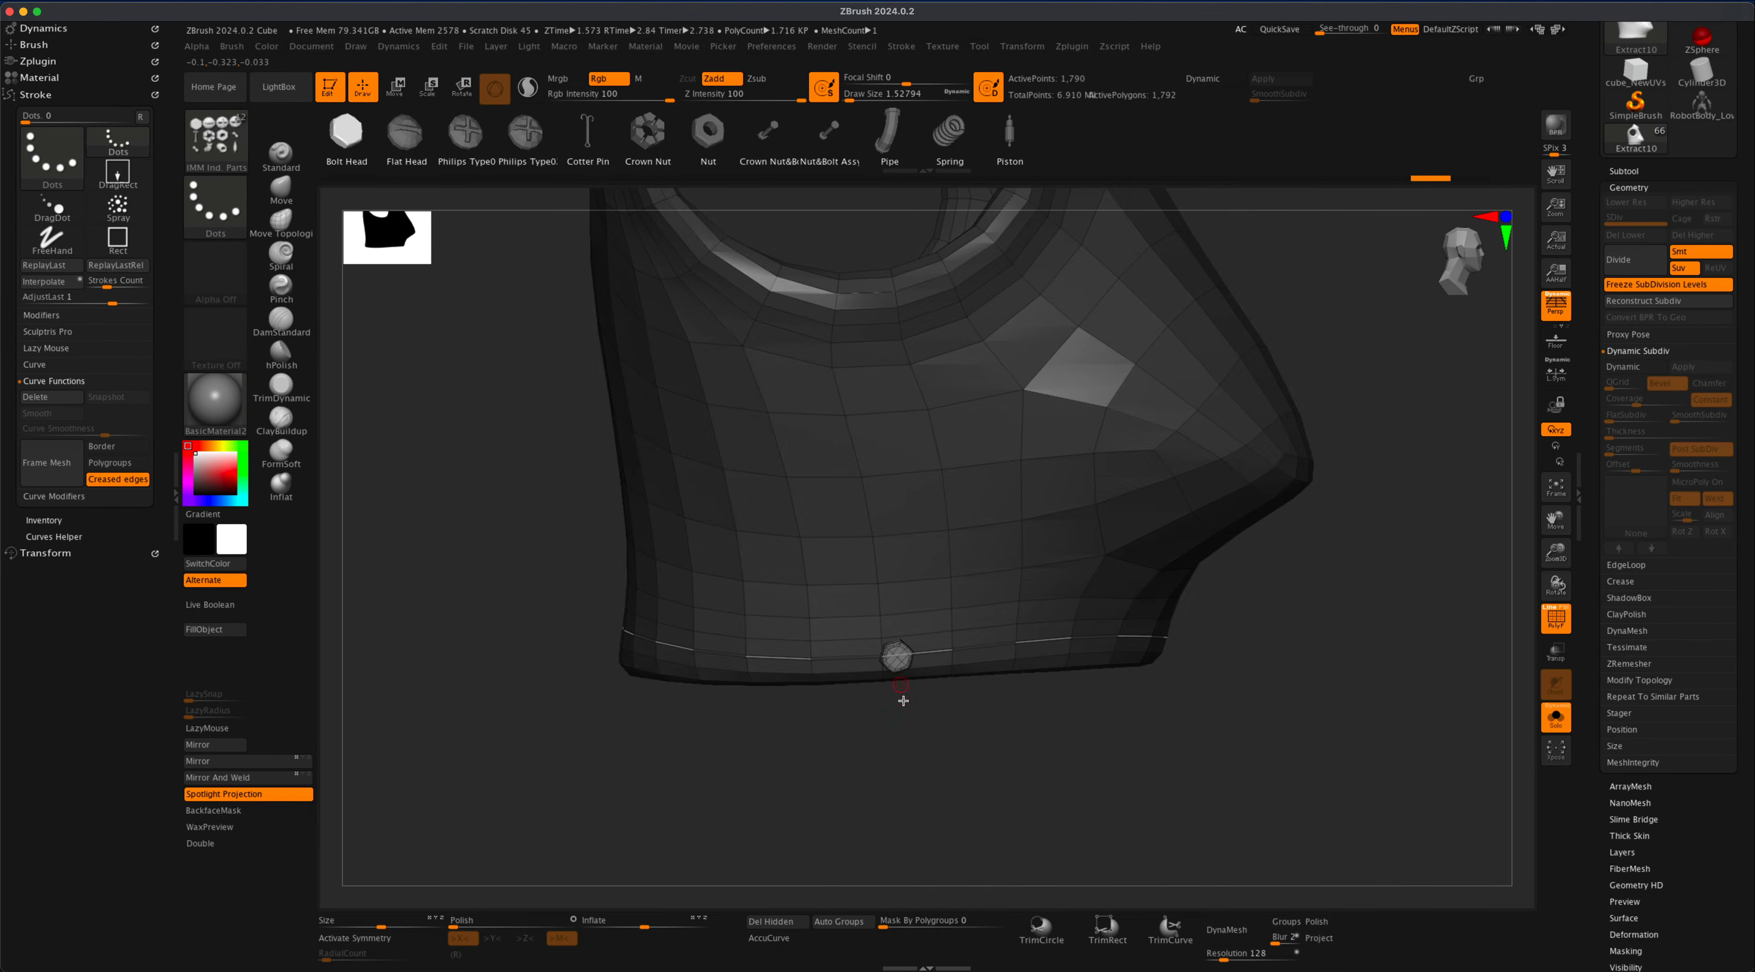
- Undo the trial bolt, place another on the creased line, inspect its depth from the side and undo it
left_click_drag(924, 819, 1008, 784)
key("super+z")
key("alt+super+z")
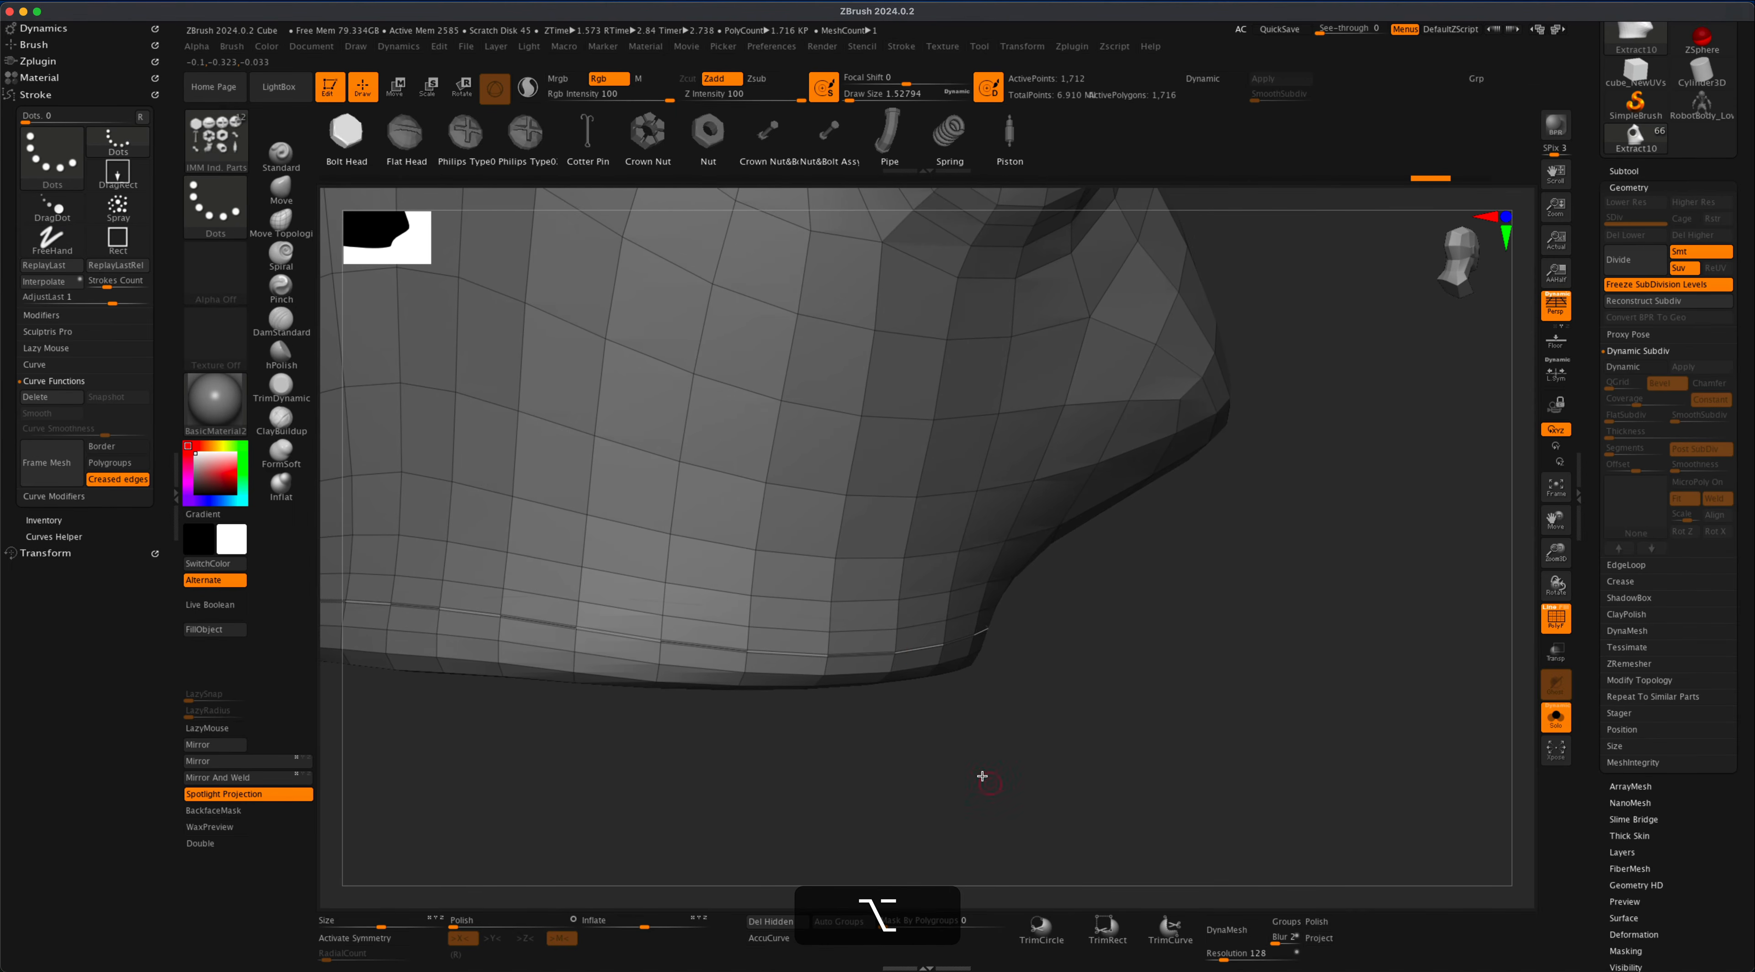
left_click(906, 651, "alt")
mouse_move(975, 734)
left_mouse_down()
mouse_move(1003, 741)
mouse_move(976, 721)
left_mouse_up()
key("super+z")
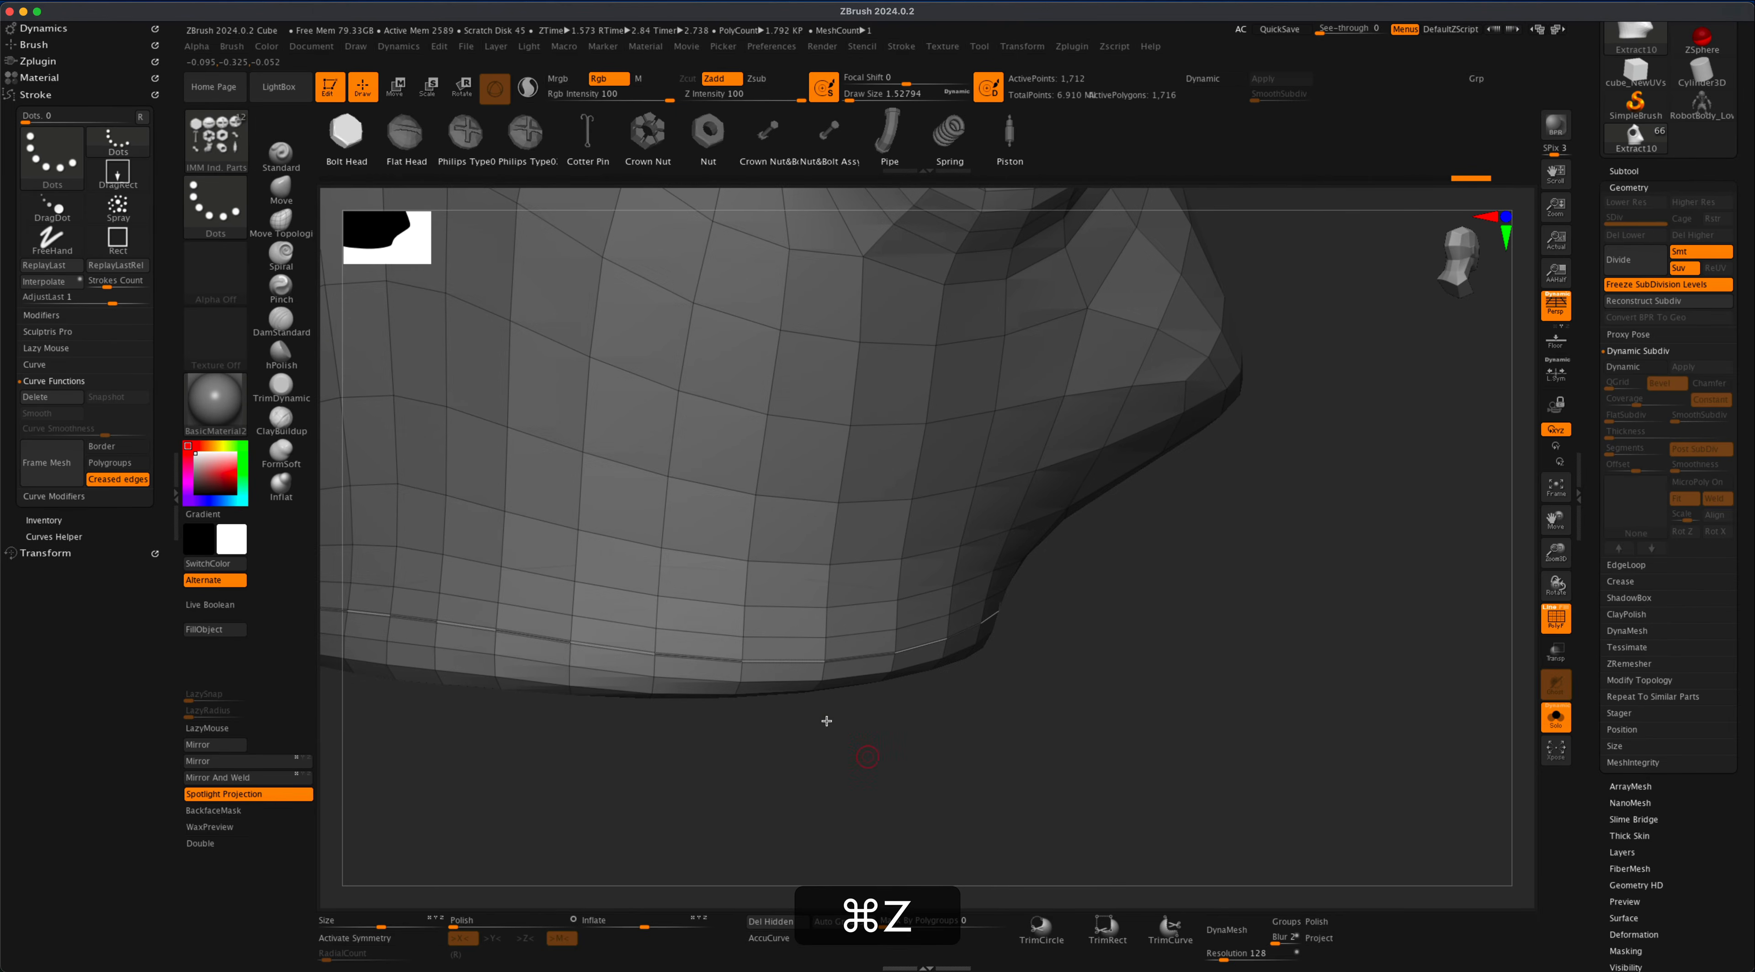
- Set the brush's Imbed depth to 1 and test it with a bolt head on the hem, undoing the placement
left_click(31, 45)
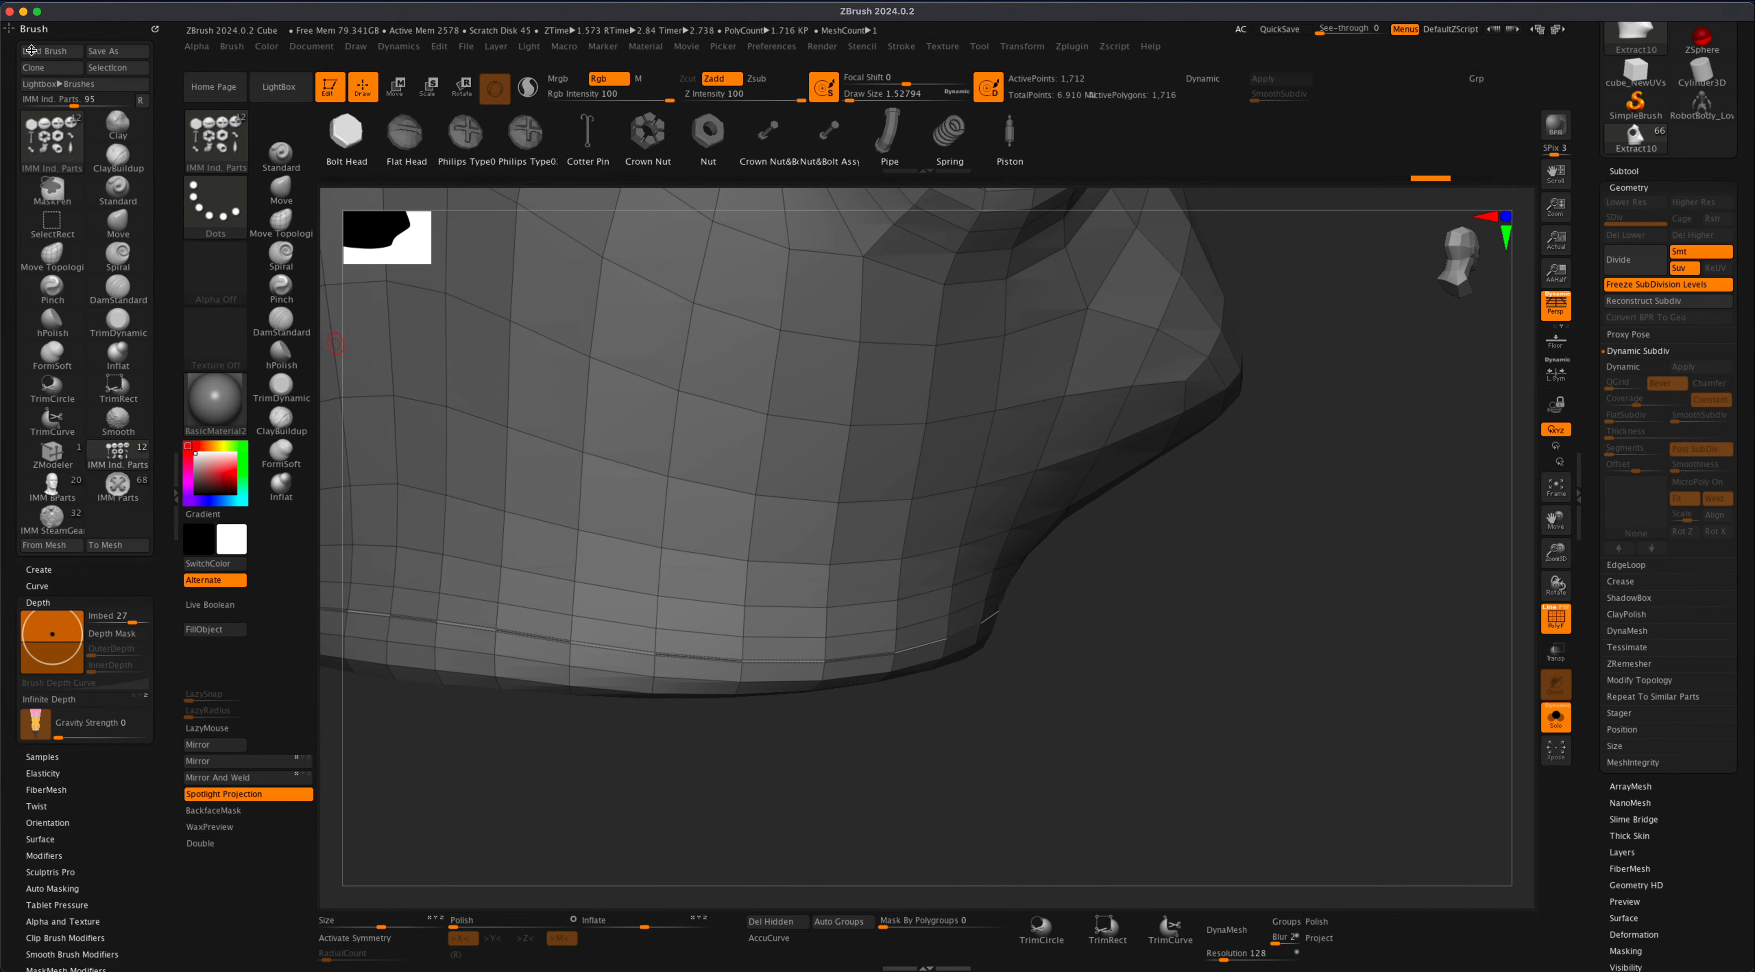
left_click_drag(55, 630, 51, 639)
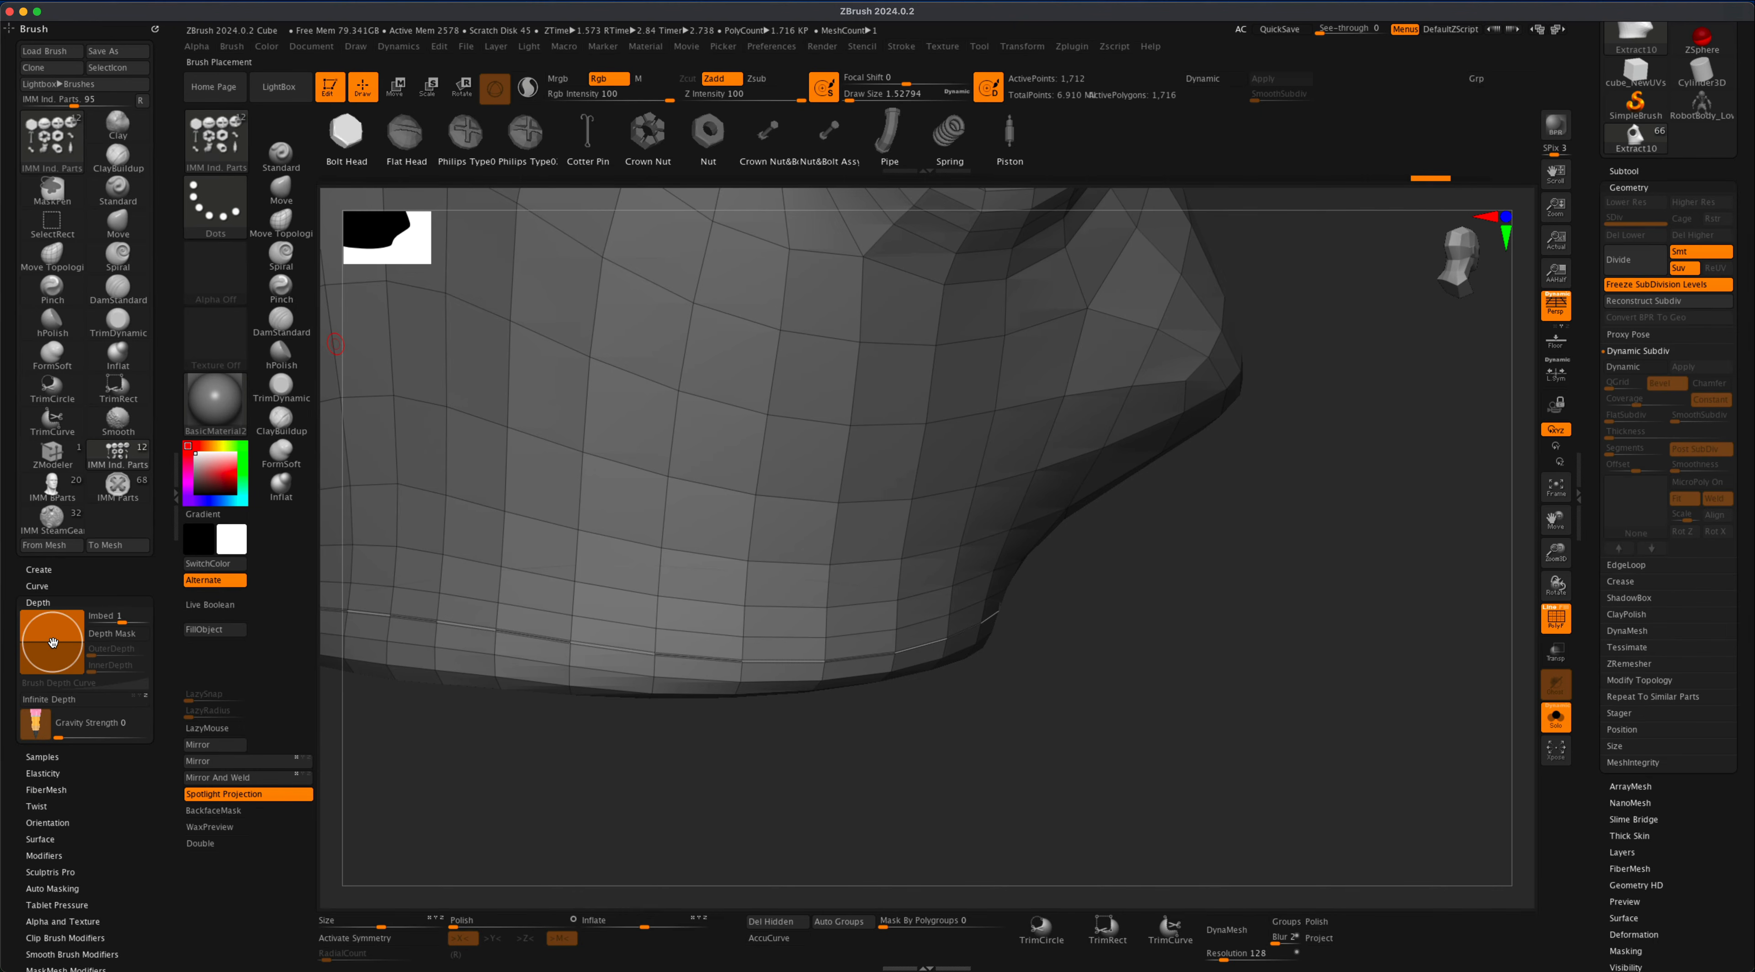
left_click_drag(893, 656, 909, 671)
left_click_drag(1003, 701, 1031, 709)
key("super+z")
- Set the Imbed depth to -10 and test it with a bolt head on the hem, undoing the placement
left_click_drag(50, 645, 51, 660)
left_click_drag(861, 660, 866, 661)
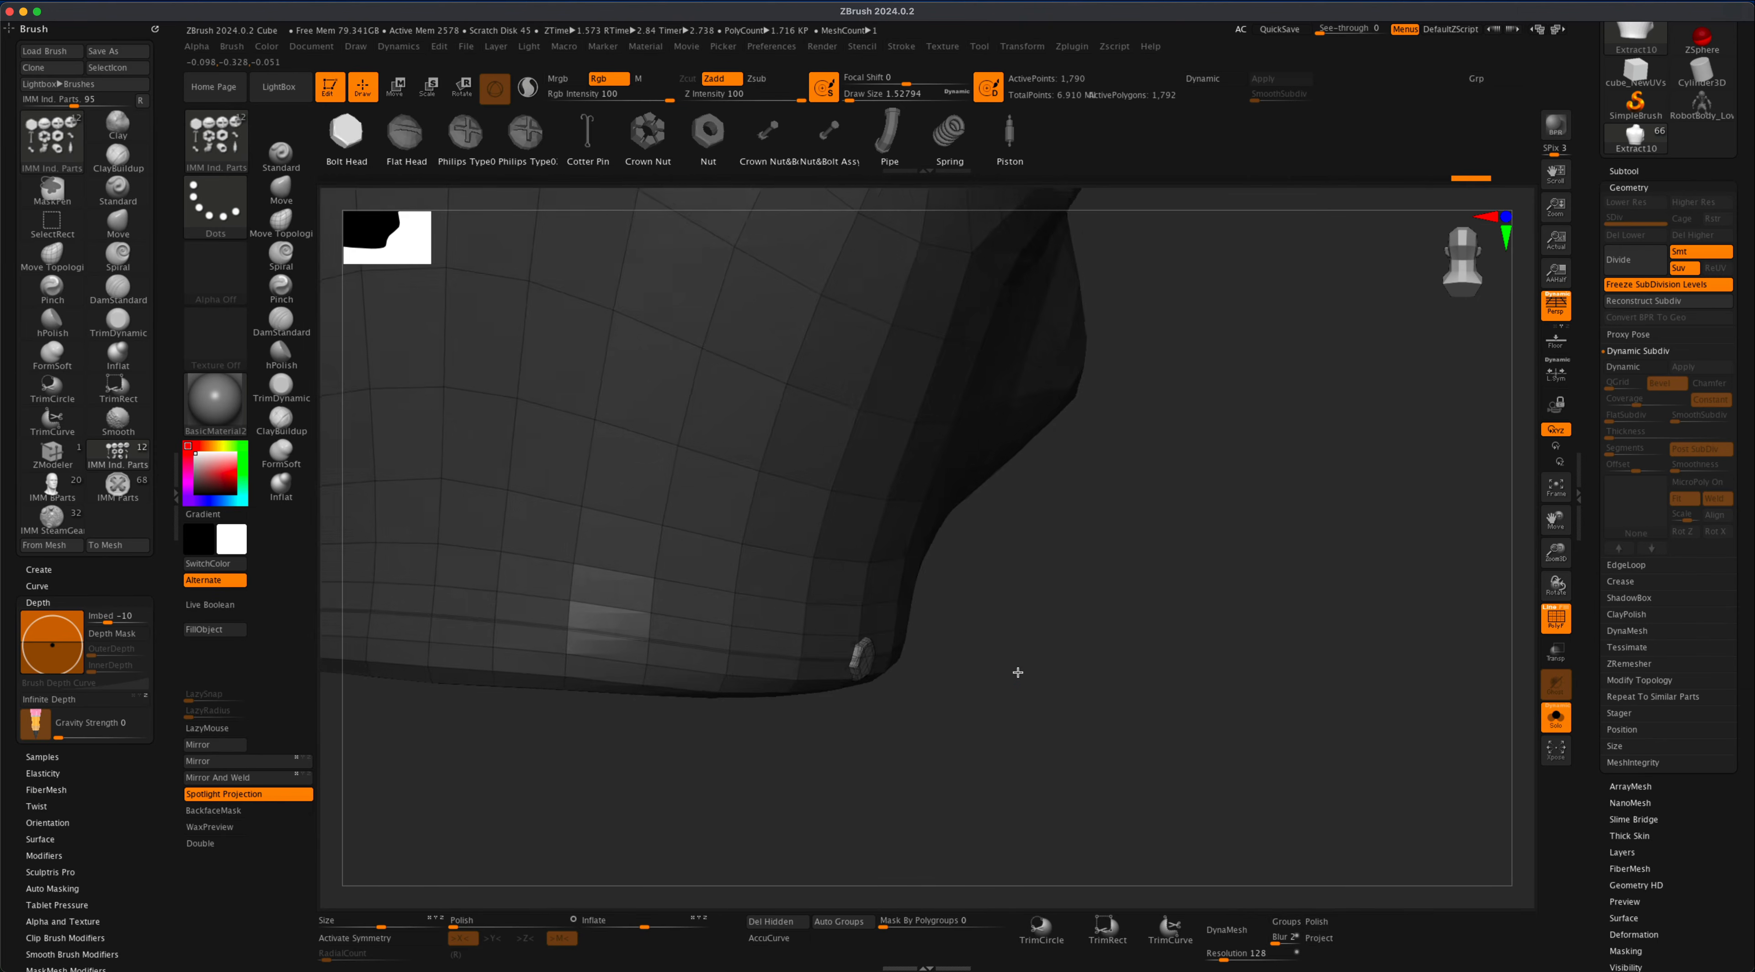
left_click_drag(998, 667, 1018, 634)
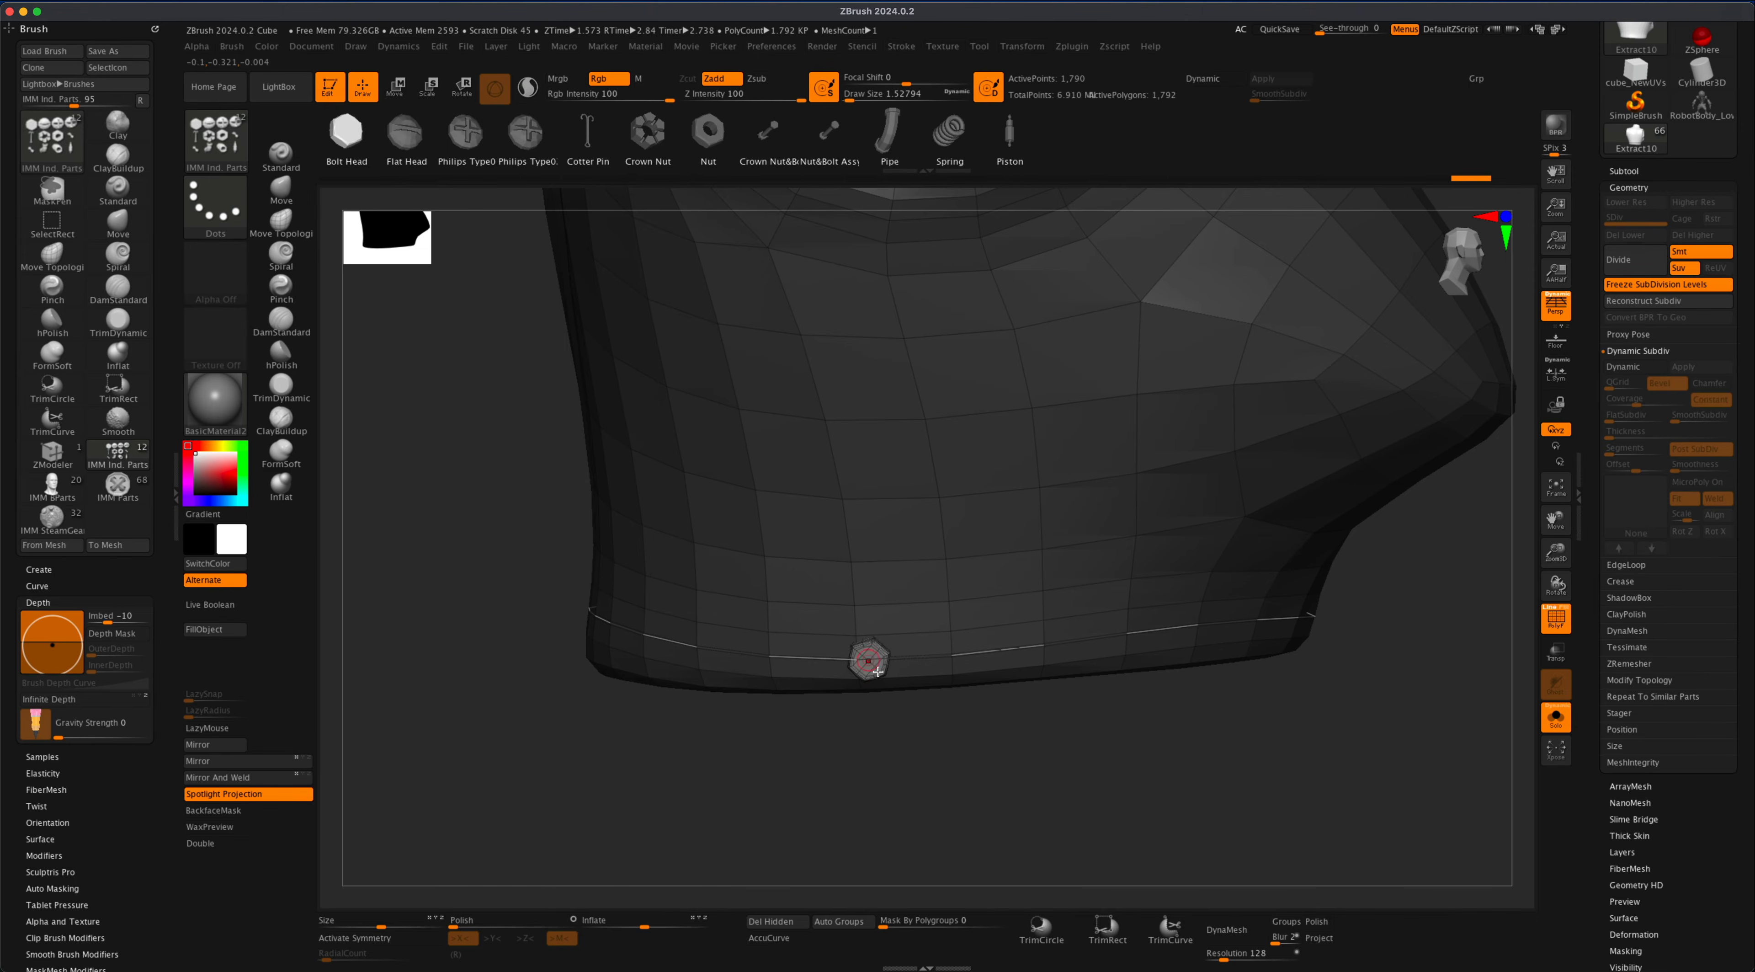
key("super+z")
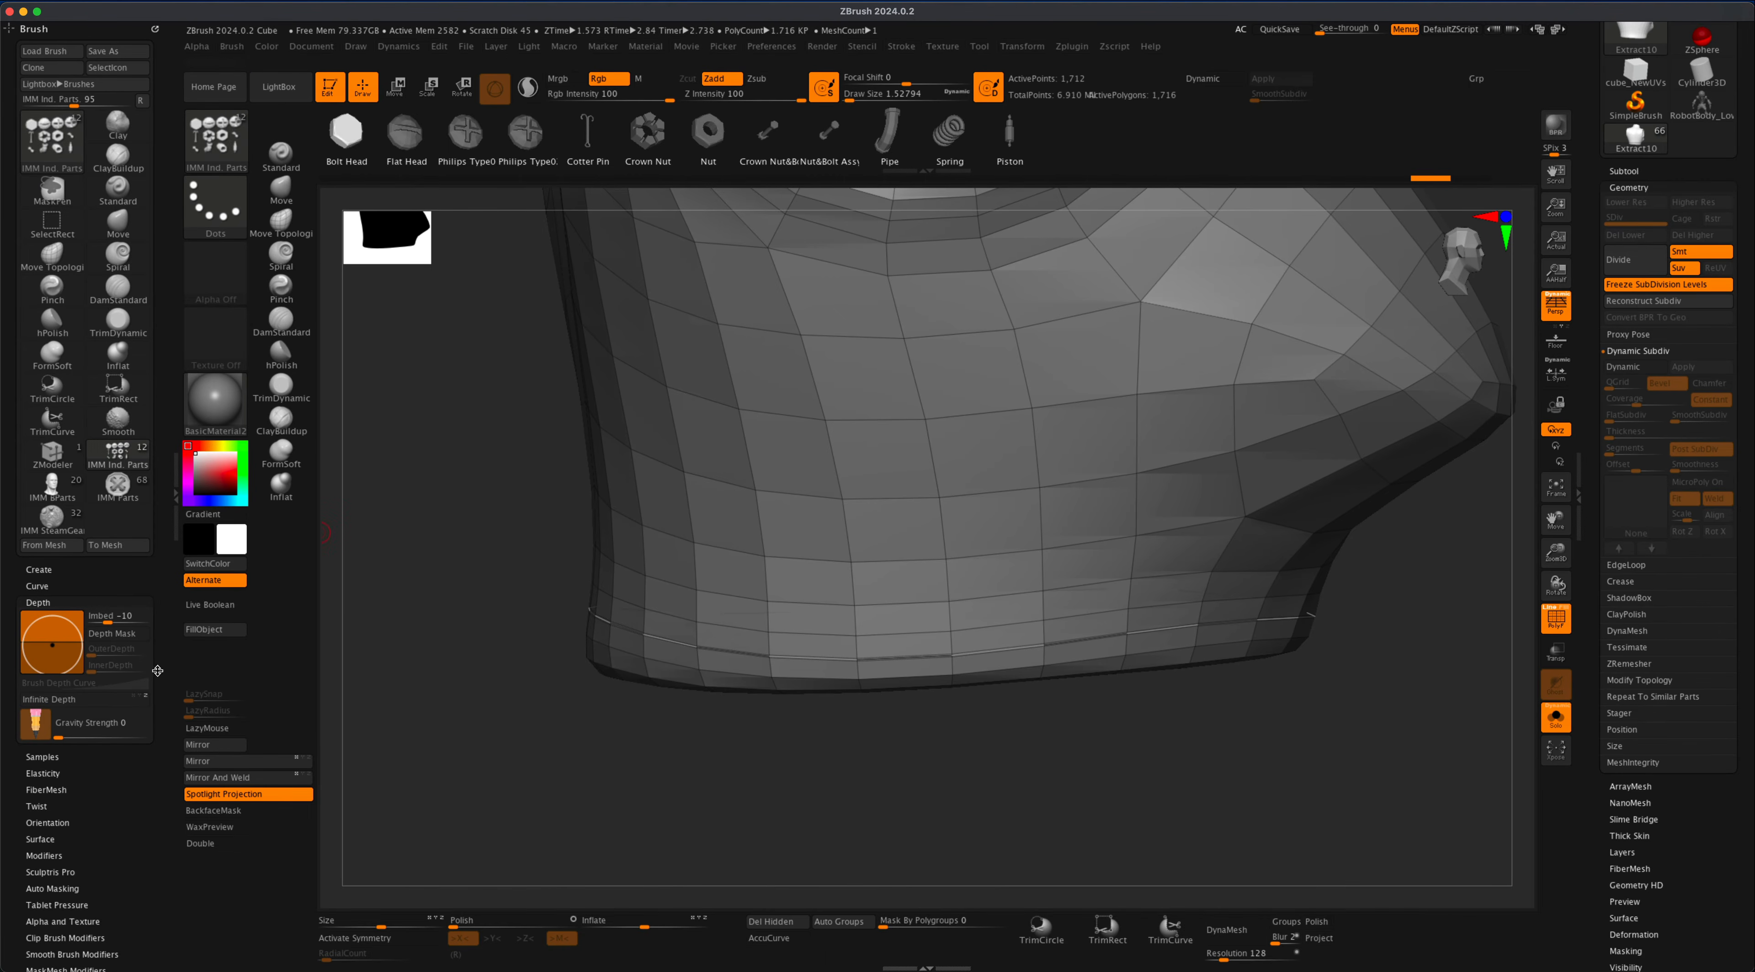
- Enable Curve Mode for the insert brush's stroke and fill the creased hem curve with bolt heads
left_click(51, 30)
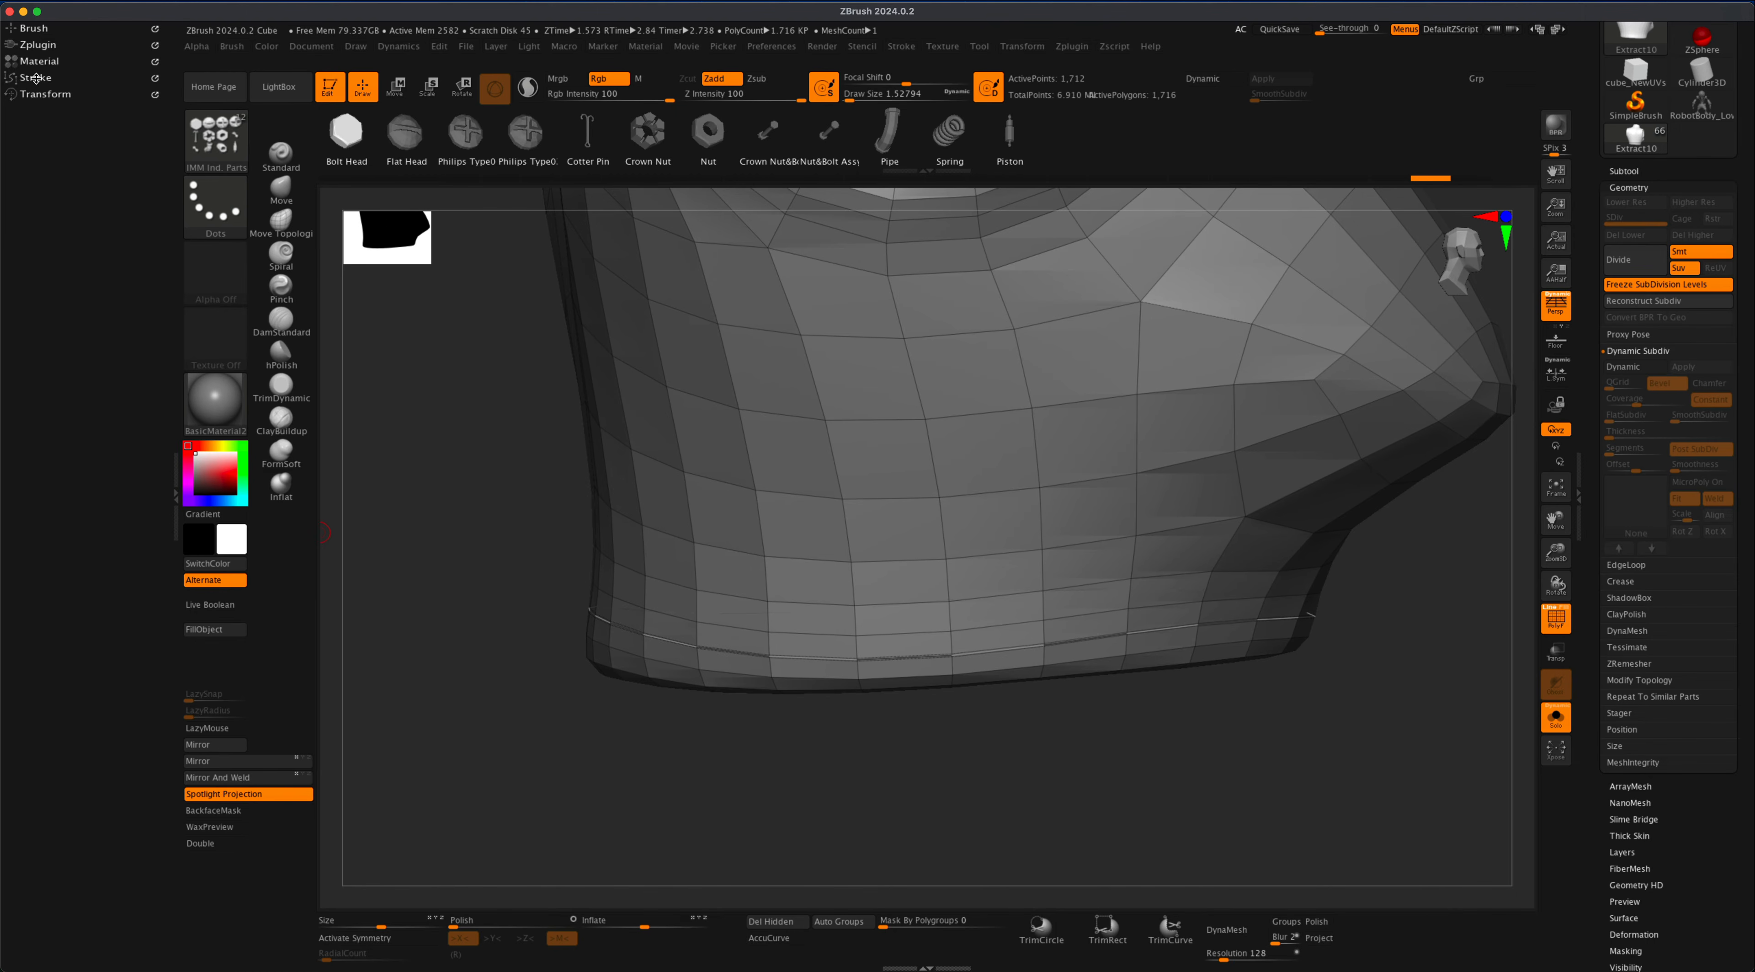
left_click(35, 78)
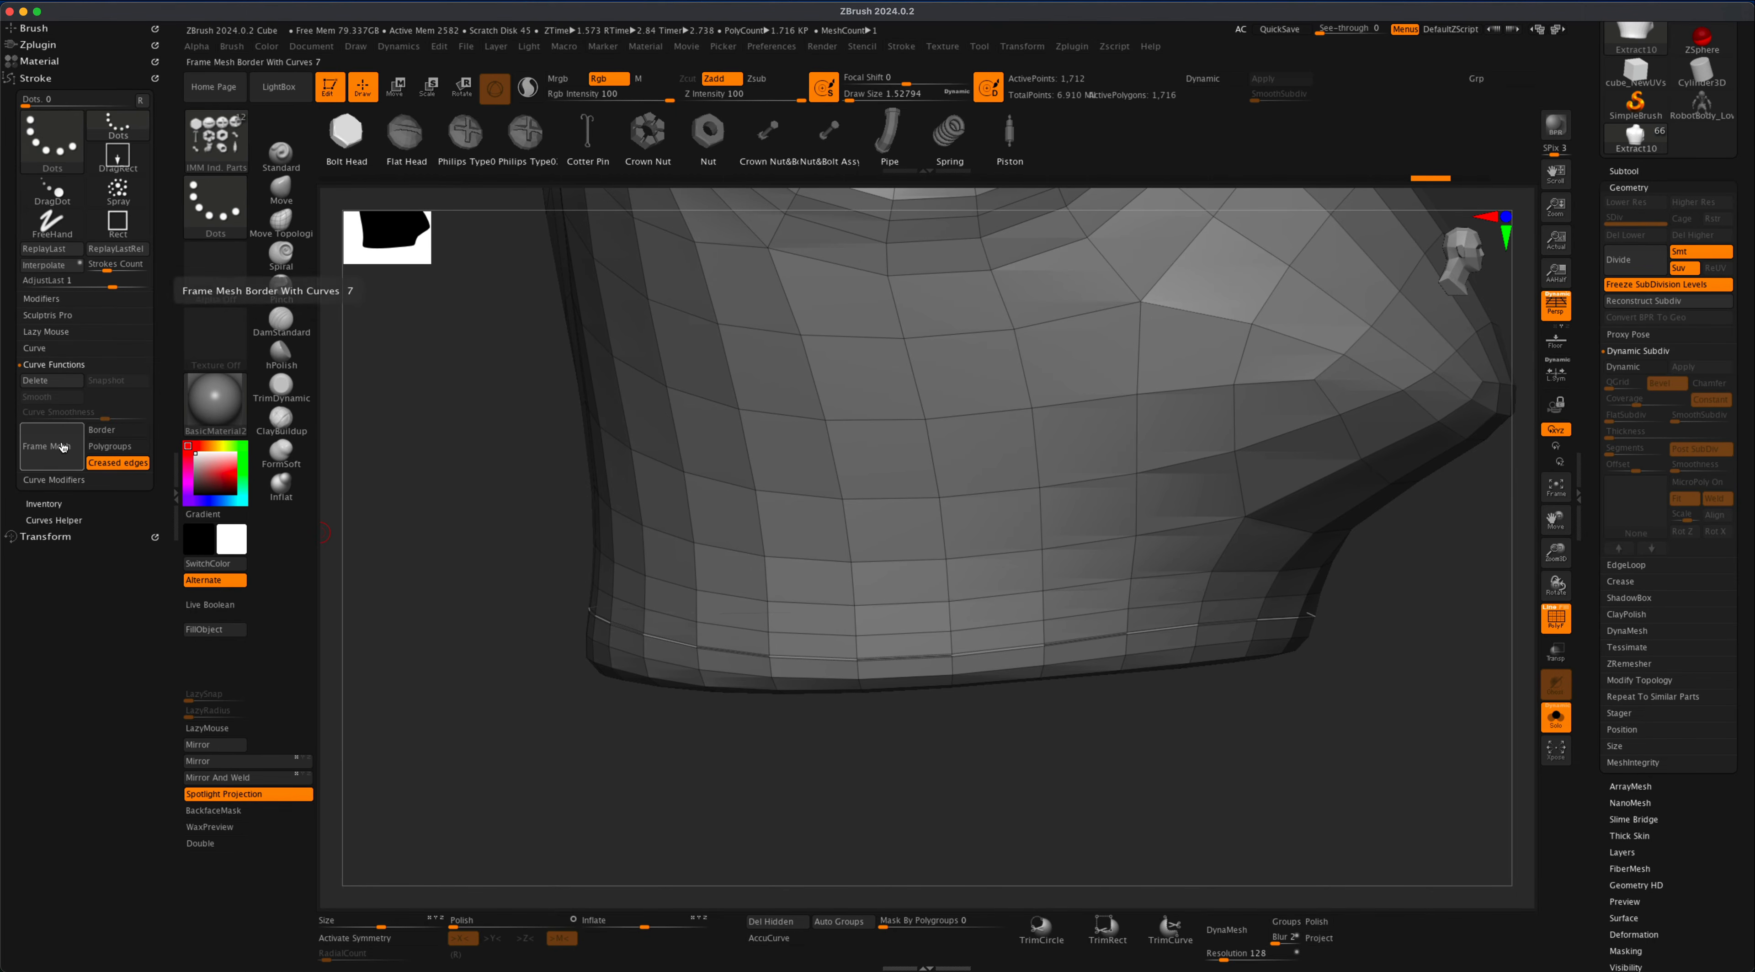
left_click(35, 348)
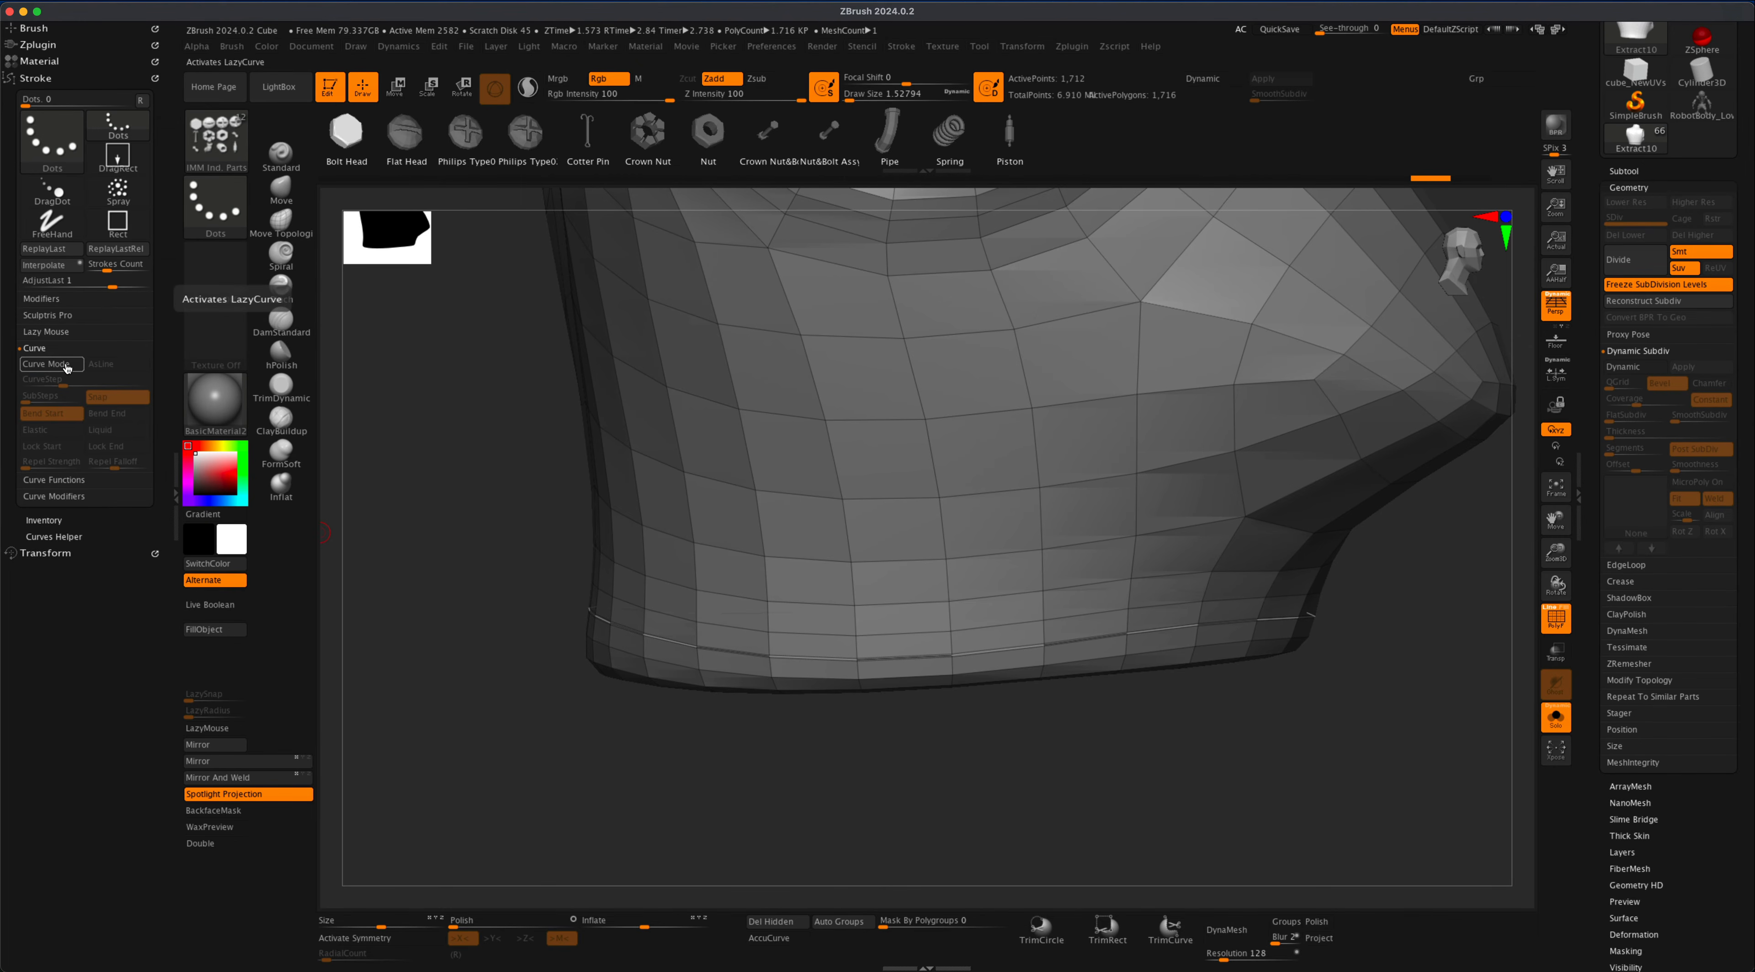
left_click(49, 364)
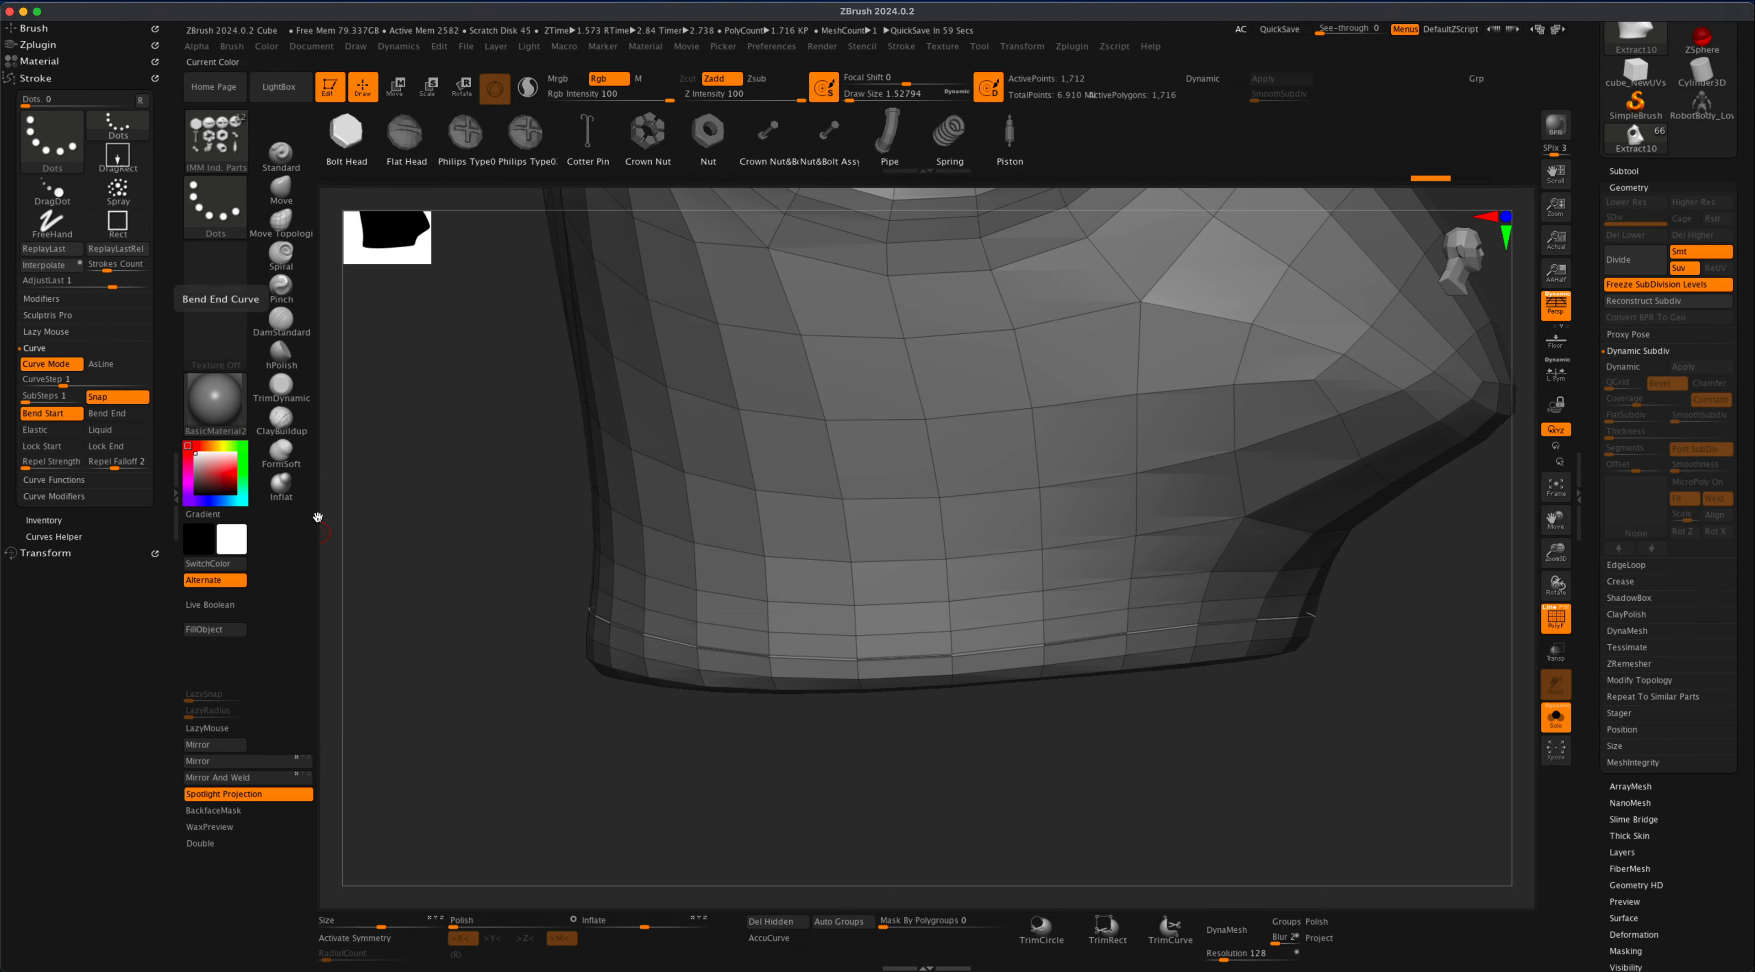
left_click(953, 658)
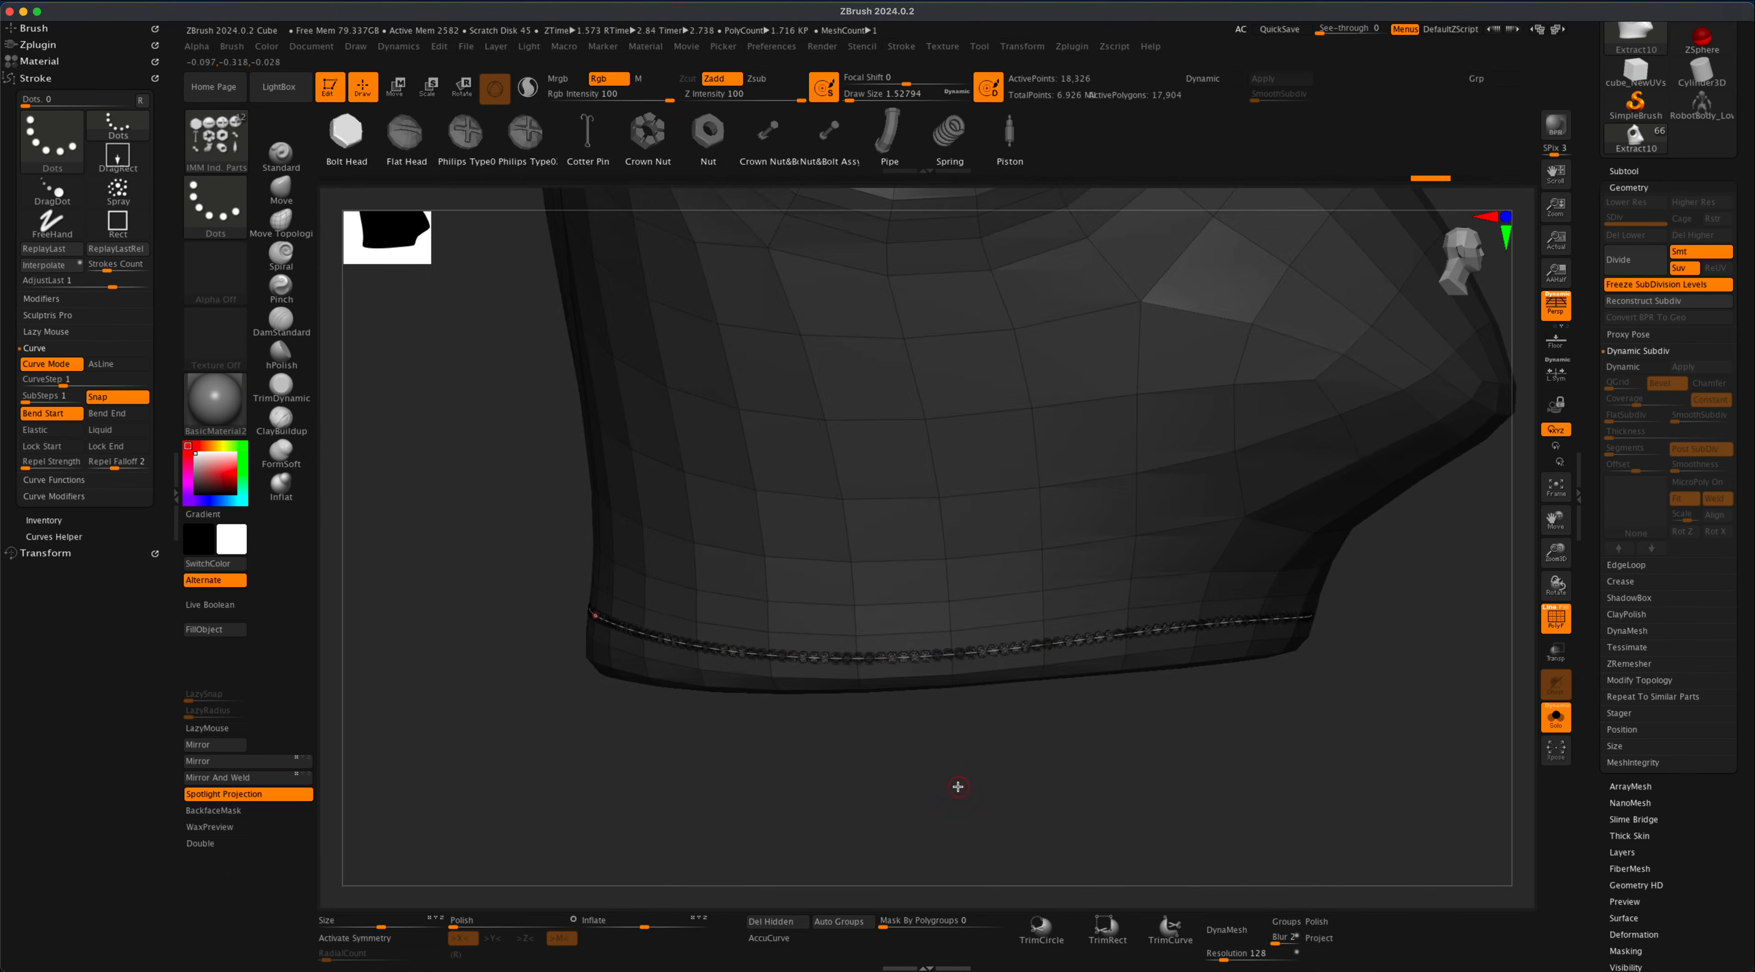
- Undo the bolt row and regenerate it along the hem curve with draw size about 4.3 and CurveStep about 2.17
mouse_move(955, 785)
left_mouse_down()
mouse_move(987, 795)
mouse_move(932, 791)
mouse_move(968, 795)
mouse_move(952, 797)
left_mouse_up()
key("super+z")
key("super+s")
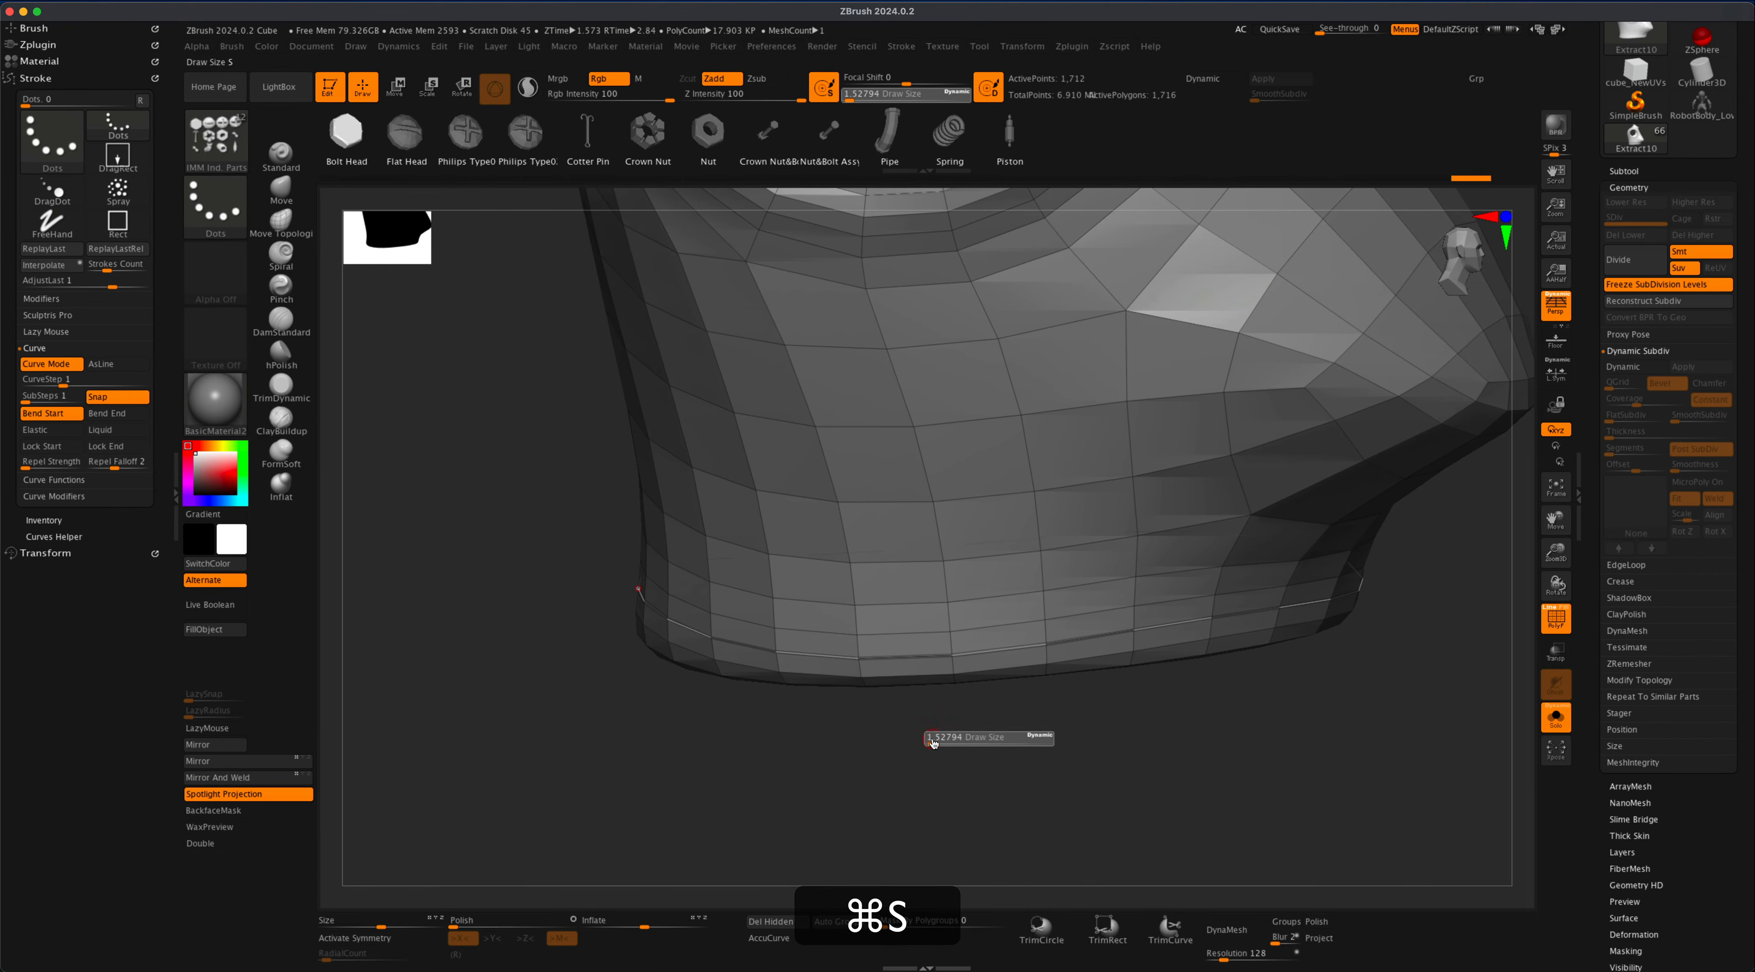
key("s")
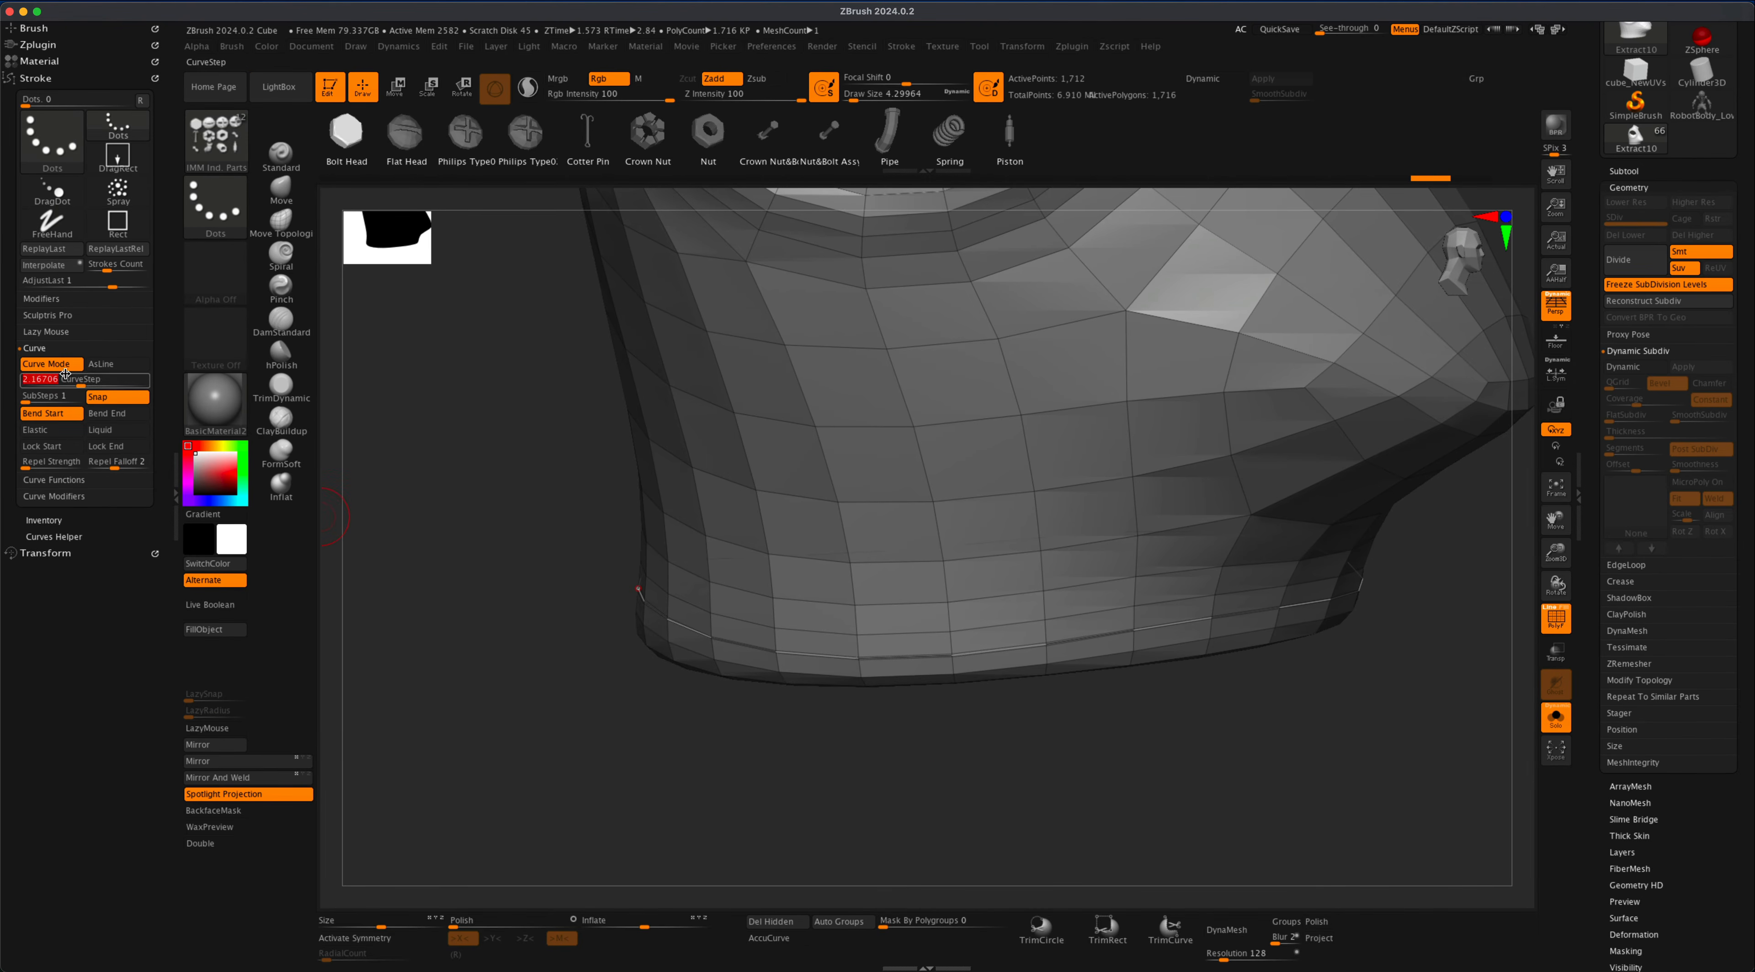
left_click(953, 656)
mouse_move(967, 789)
left_mouse_down()
mouse_move(998, 794)
mouse_move(974, 784)
left_mouse_up()
- Undo the bolt row, regenerate it with CurveStep about 1.67, and turn off the polyframe display
key("super+z")
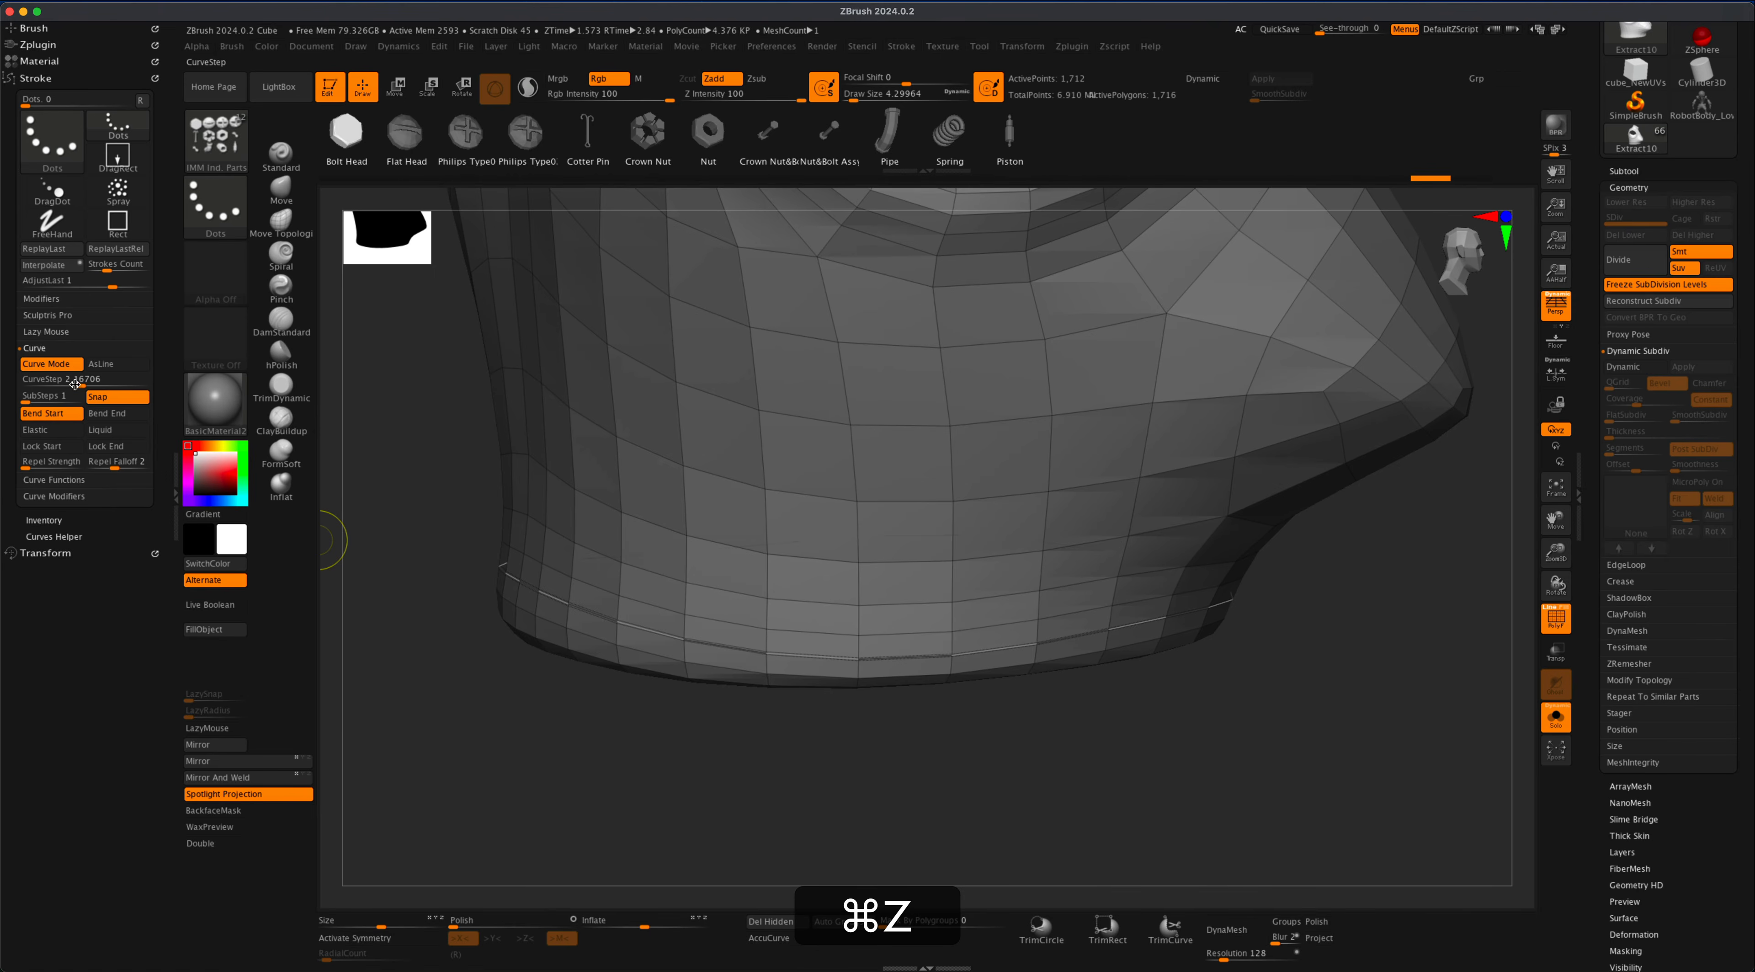
left_click(75, 384)
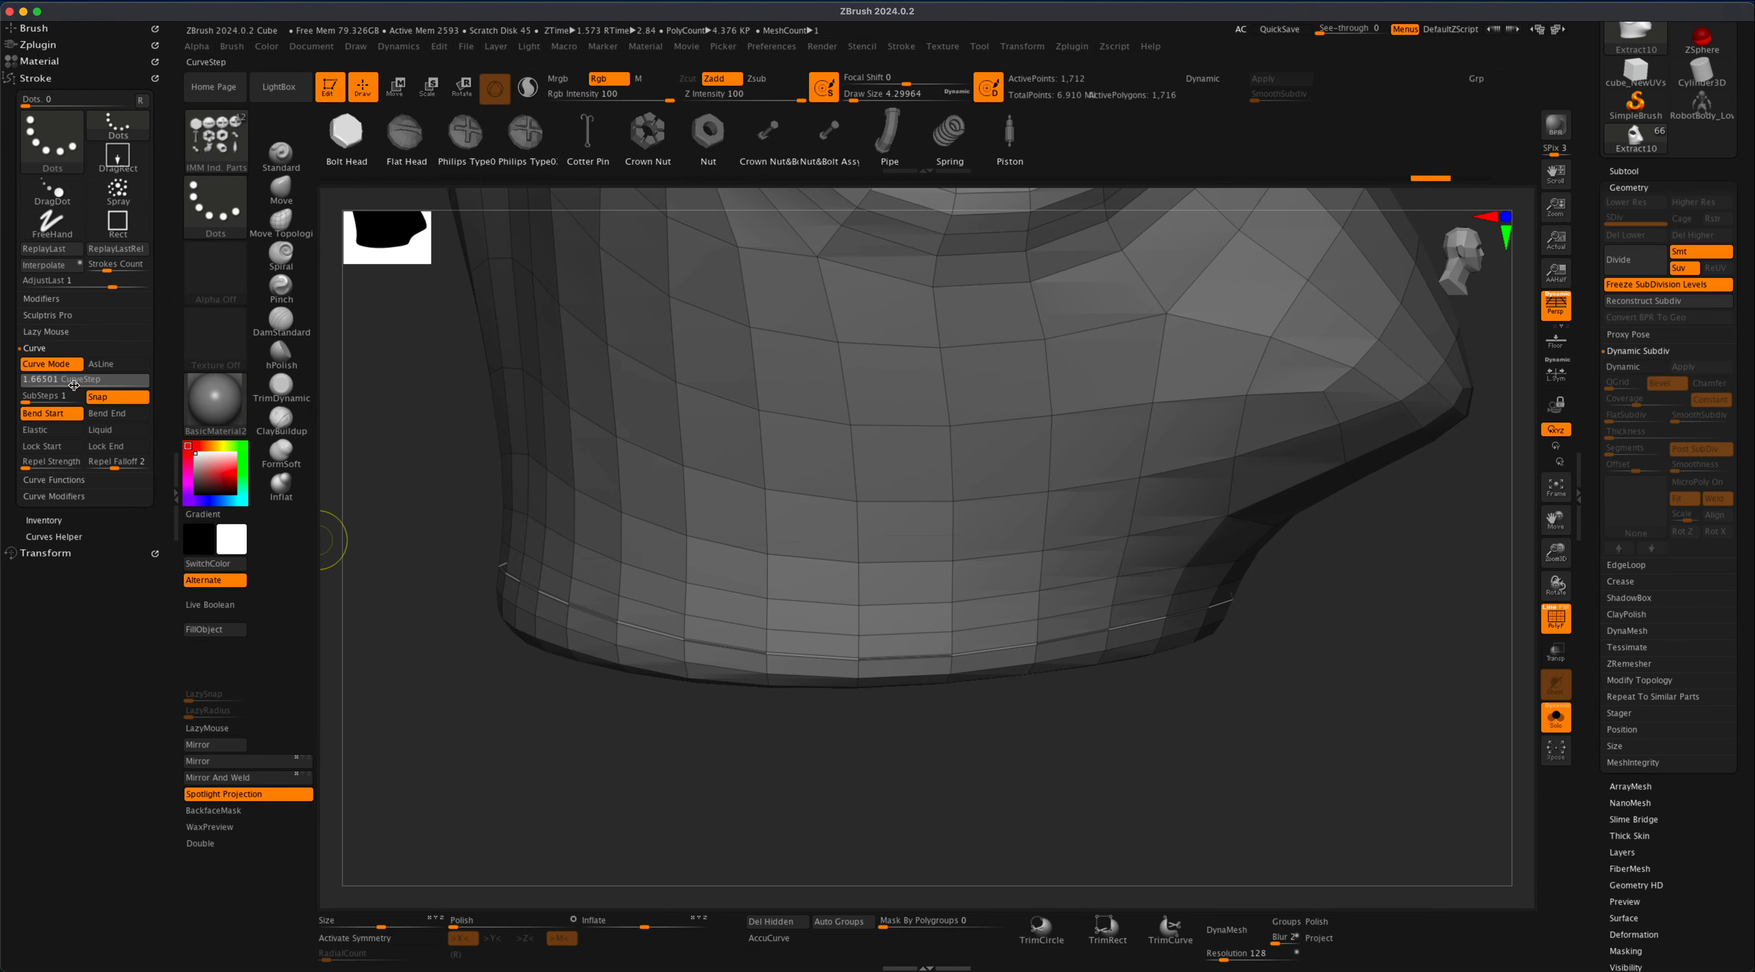
left_click(956, 653)
mouse_move(1104, 749)
left_mouse_down()
mouse_move(1138, 756)
mouse_move(1129, 709)
mouse_move(1050, 729)
mouse_move(1073, 767)
mouse_move(1132, 764)
mouse_move(1097, 756)
mouse_move(1124, 775)
mouse_move(1114, 804)
mouse_move(1050, 799)
mouse_move(1027, 768)
left_mouse_up()
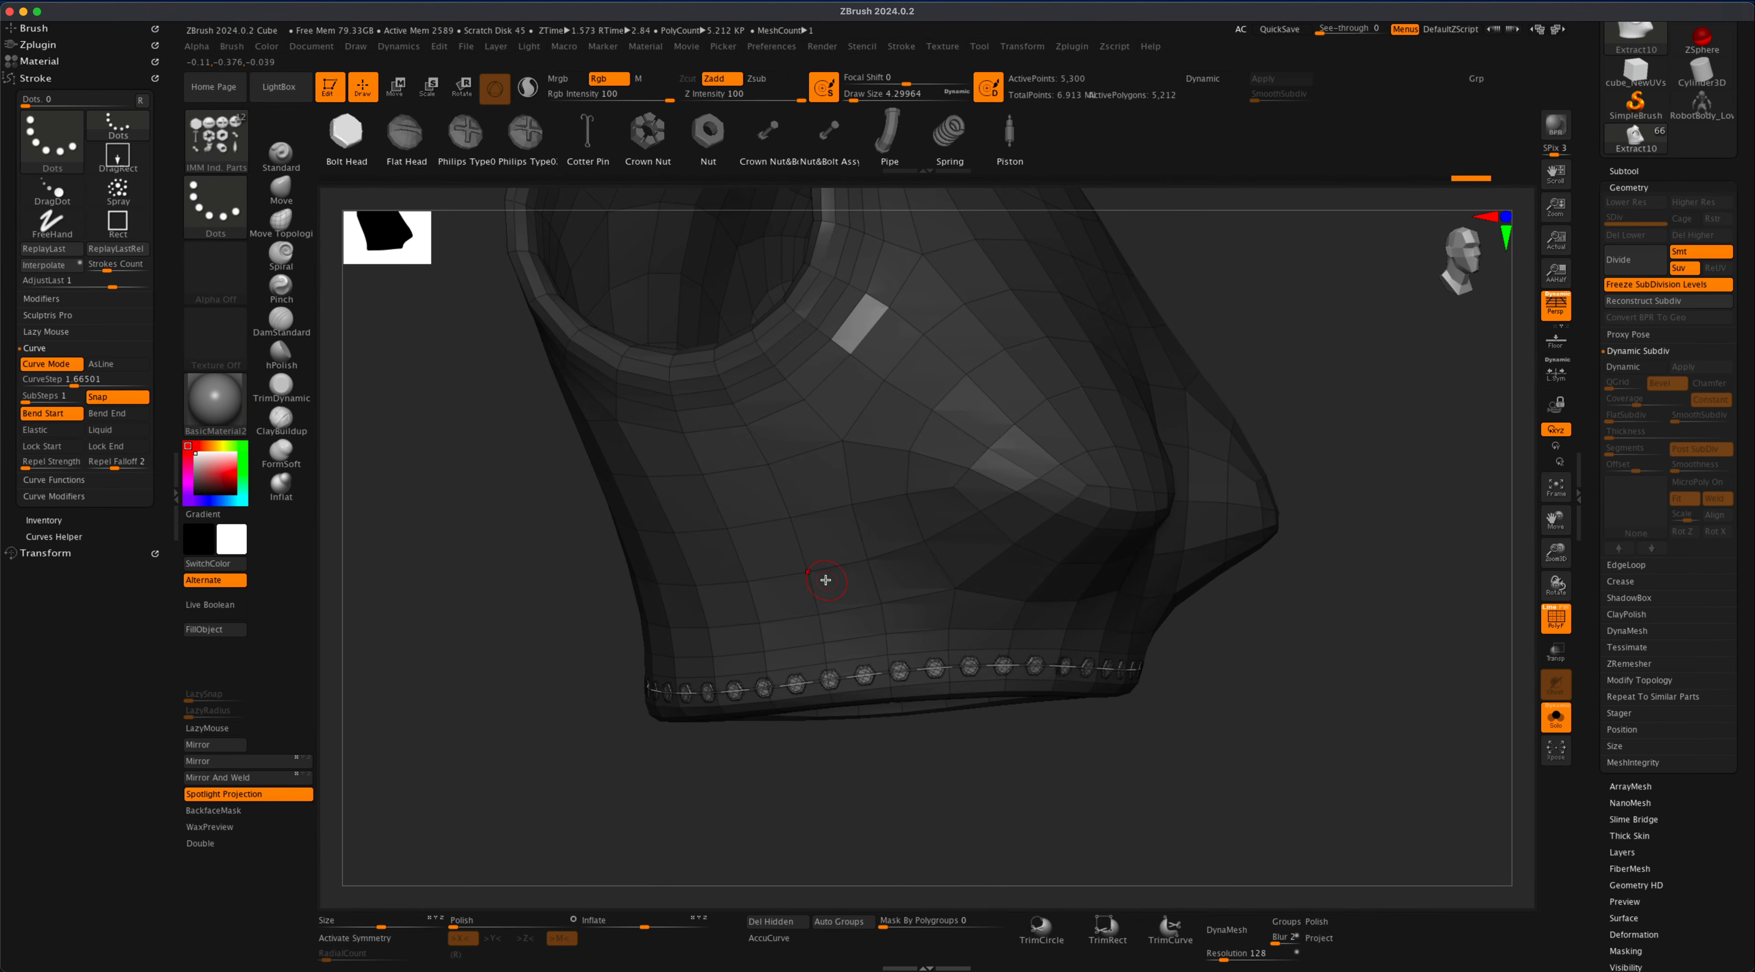
mouse_move(852, 750)
left_mouse_down()
mouse_move(924, 791)
mouse_move(1403, 716)
mouse_move(1328, 760)
mouse_move(1344, 729)
mouse_move(999, 795)
mouse_move(1063, 796)
mouse_move(1050, 784)
mouse_move(983, 835)
mouse_move(986, 643)
mouse_move(995, 772)
mouse_move(948, 811)
mouse_move(932, 756)
left_mouse_up()
left_click(1558, 617)
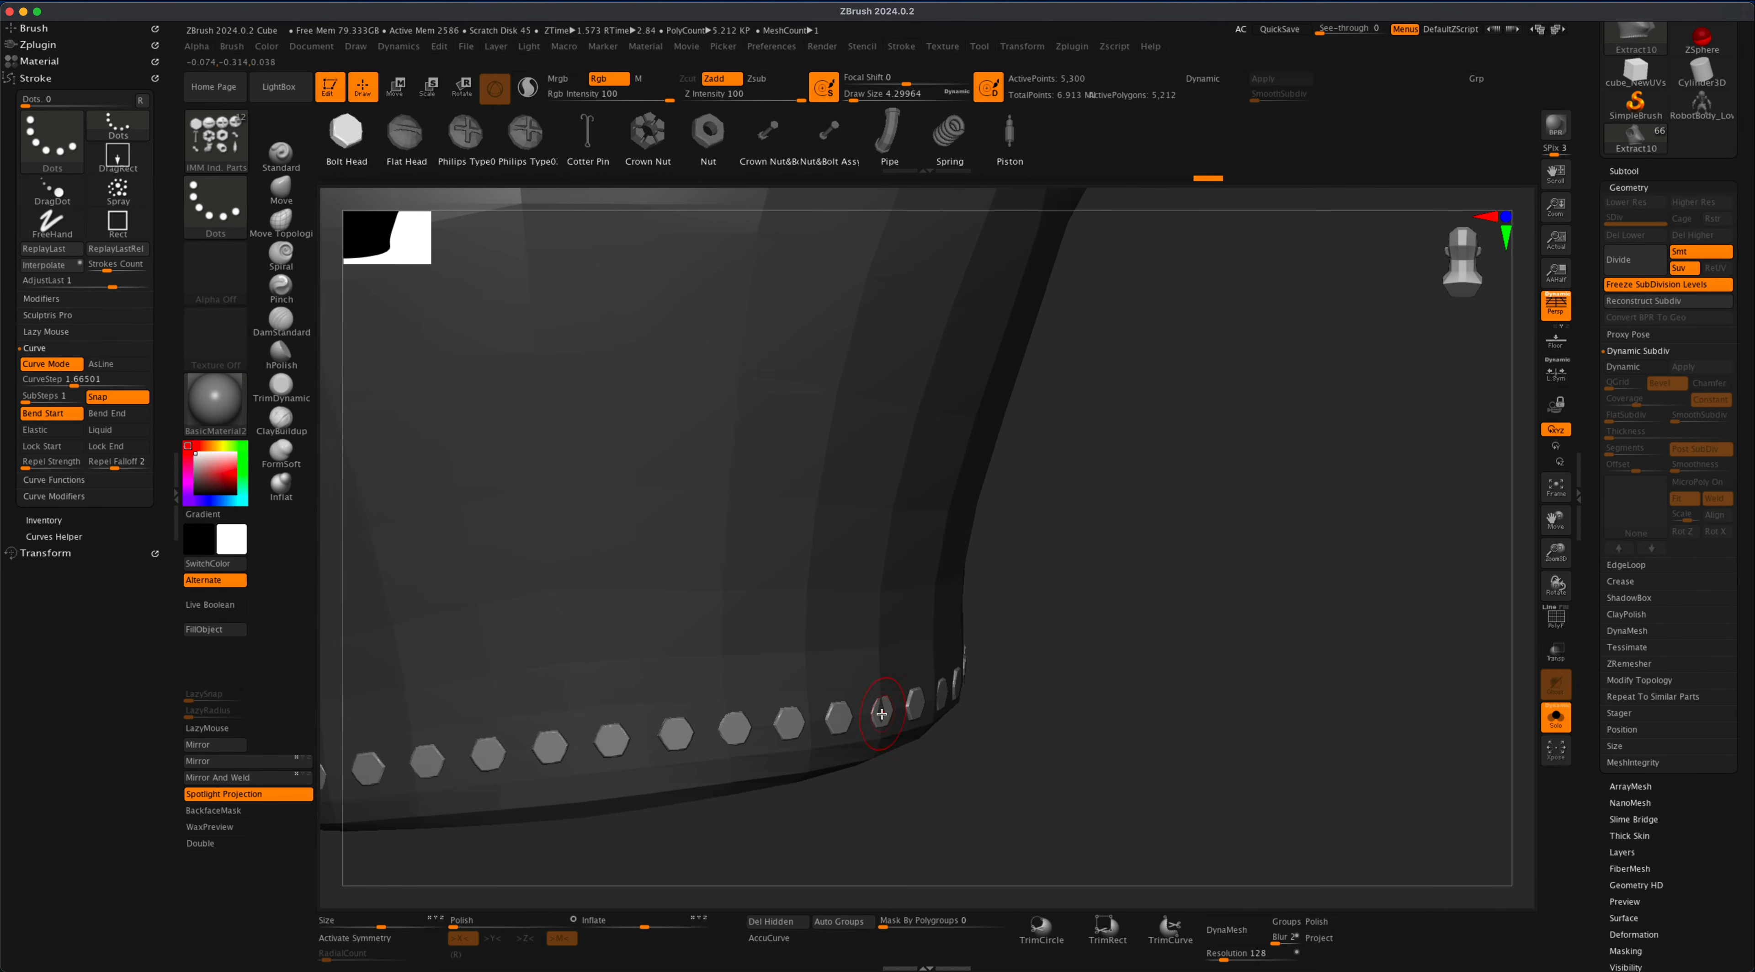
- Undo the bolt row, set the brush's Imbed depth to 8, and reinsert the bolts along the hem curve
key("super+z")
key("super+z")
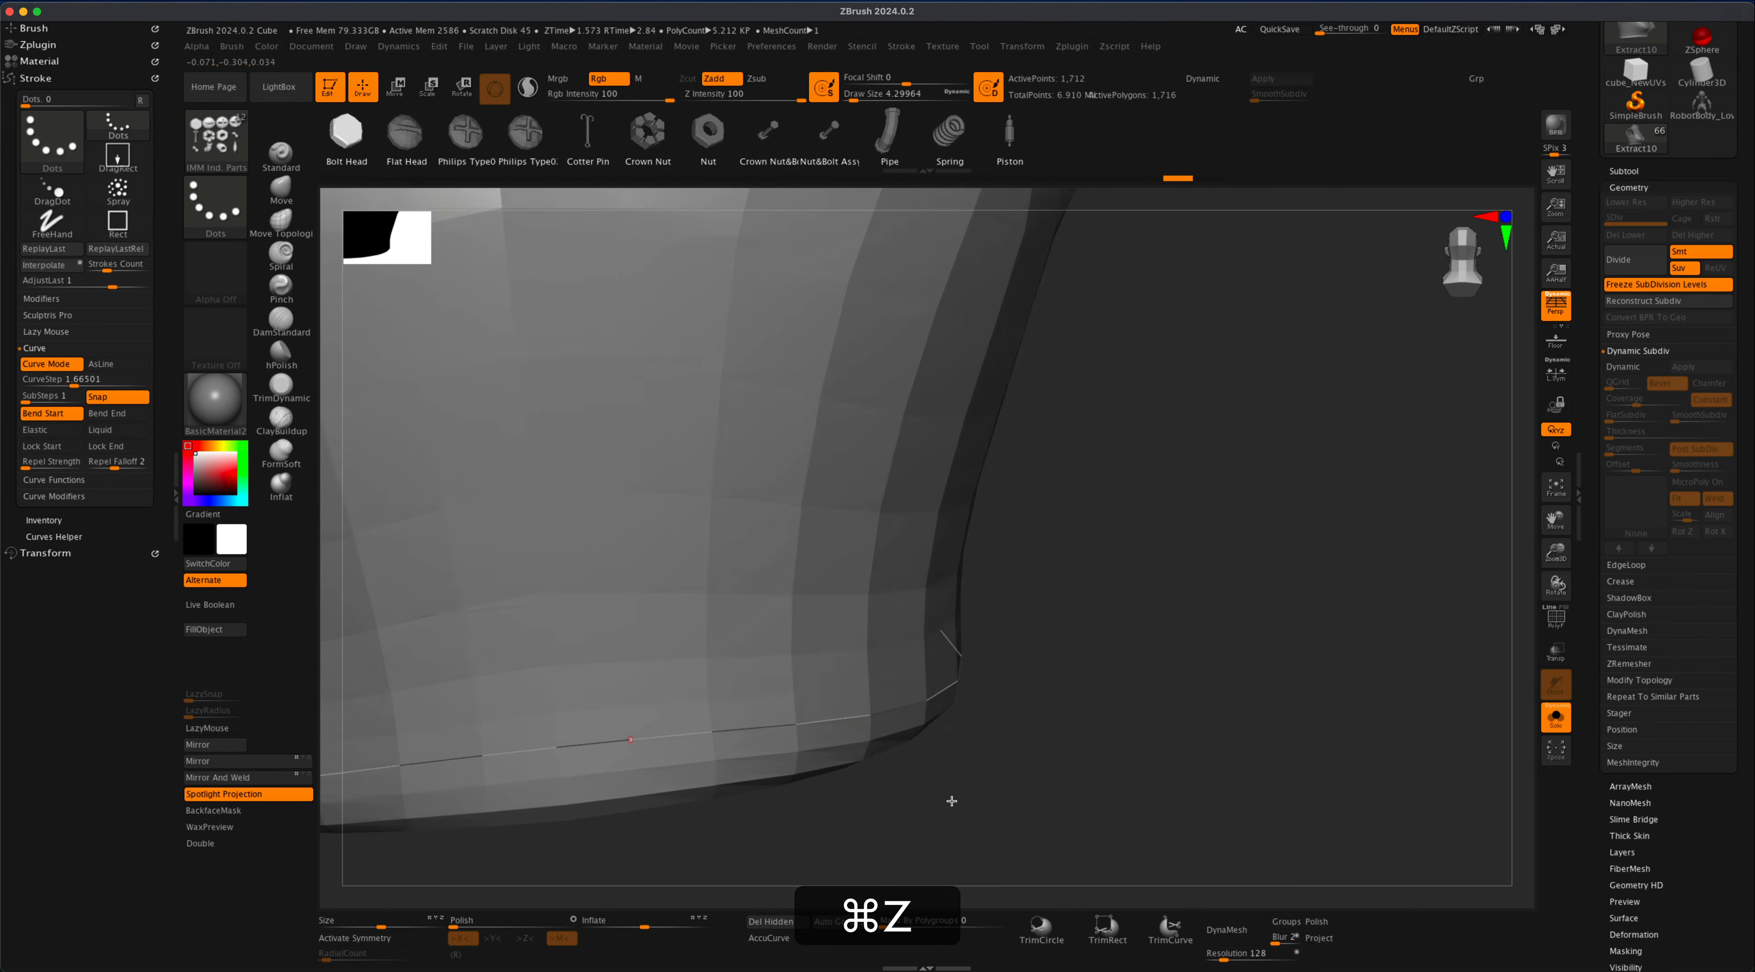
left_click(41, 32)
left_click_drag(53, 639, 52, 637)
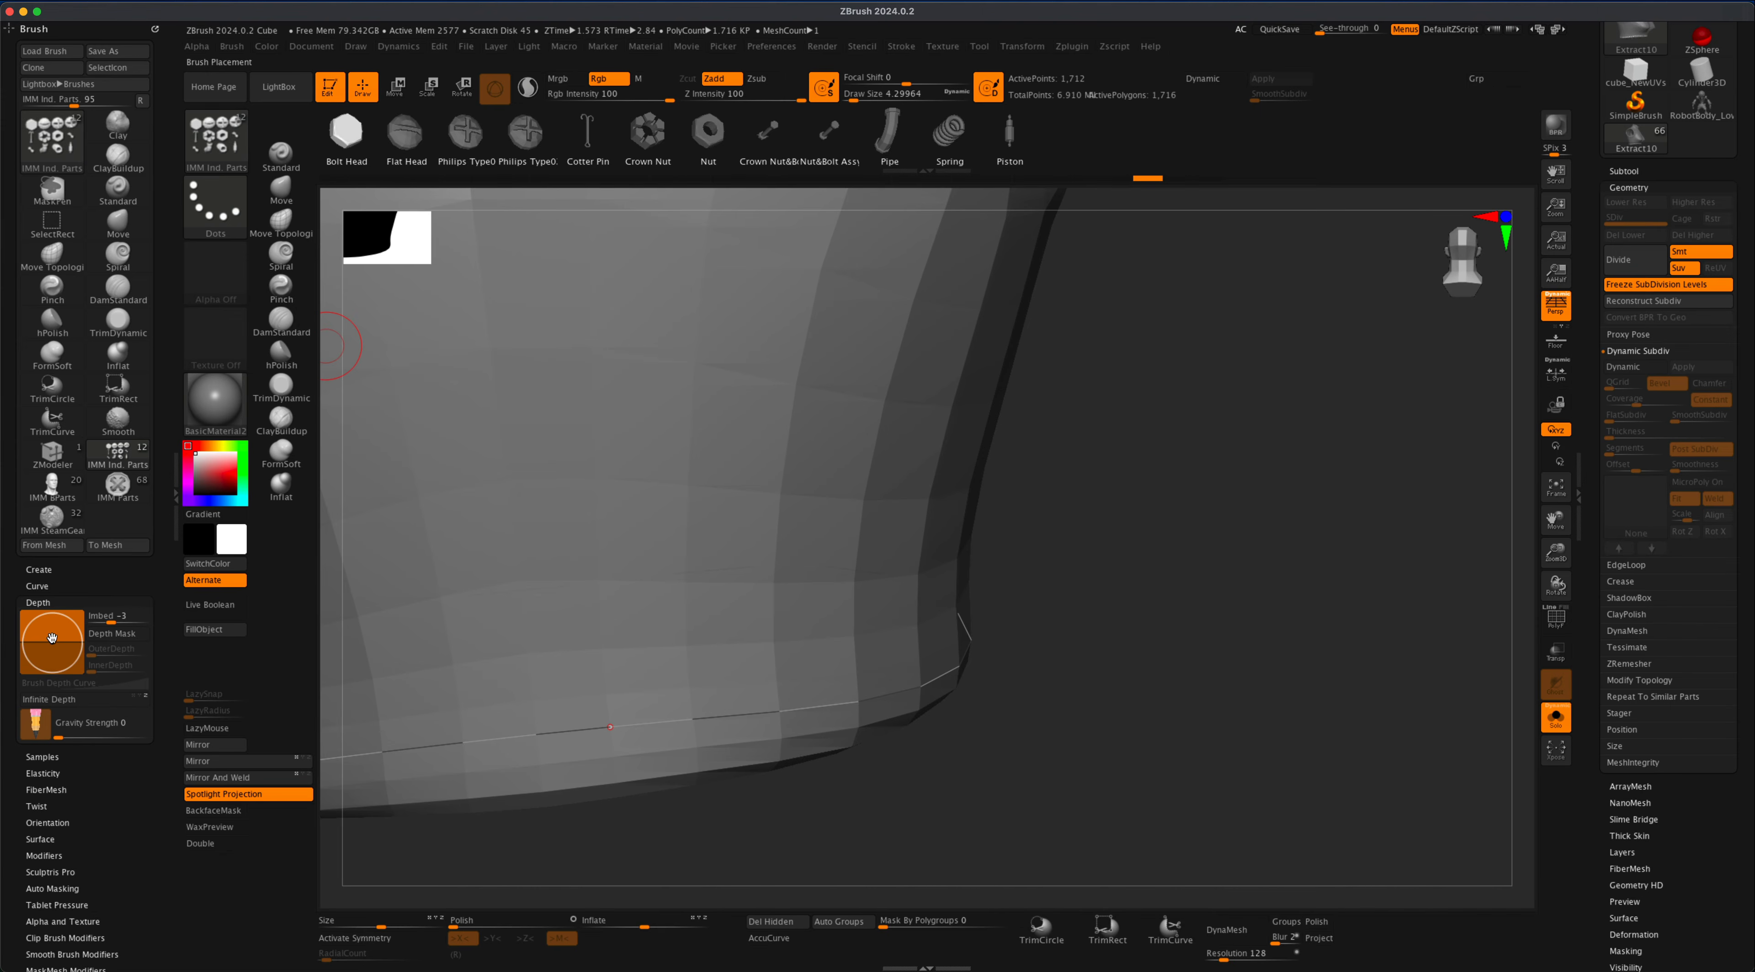
left_click(782, 707)
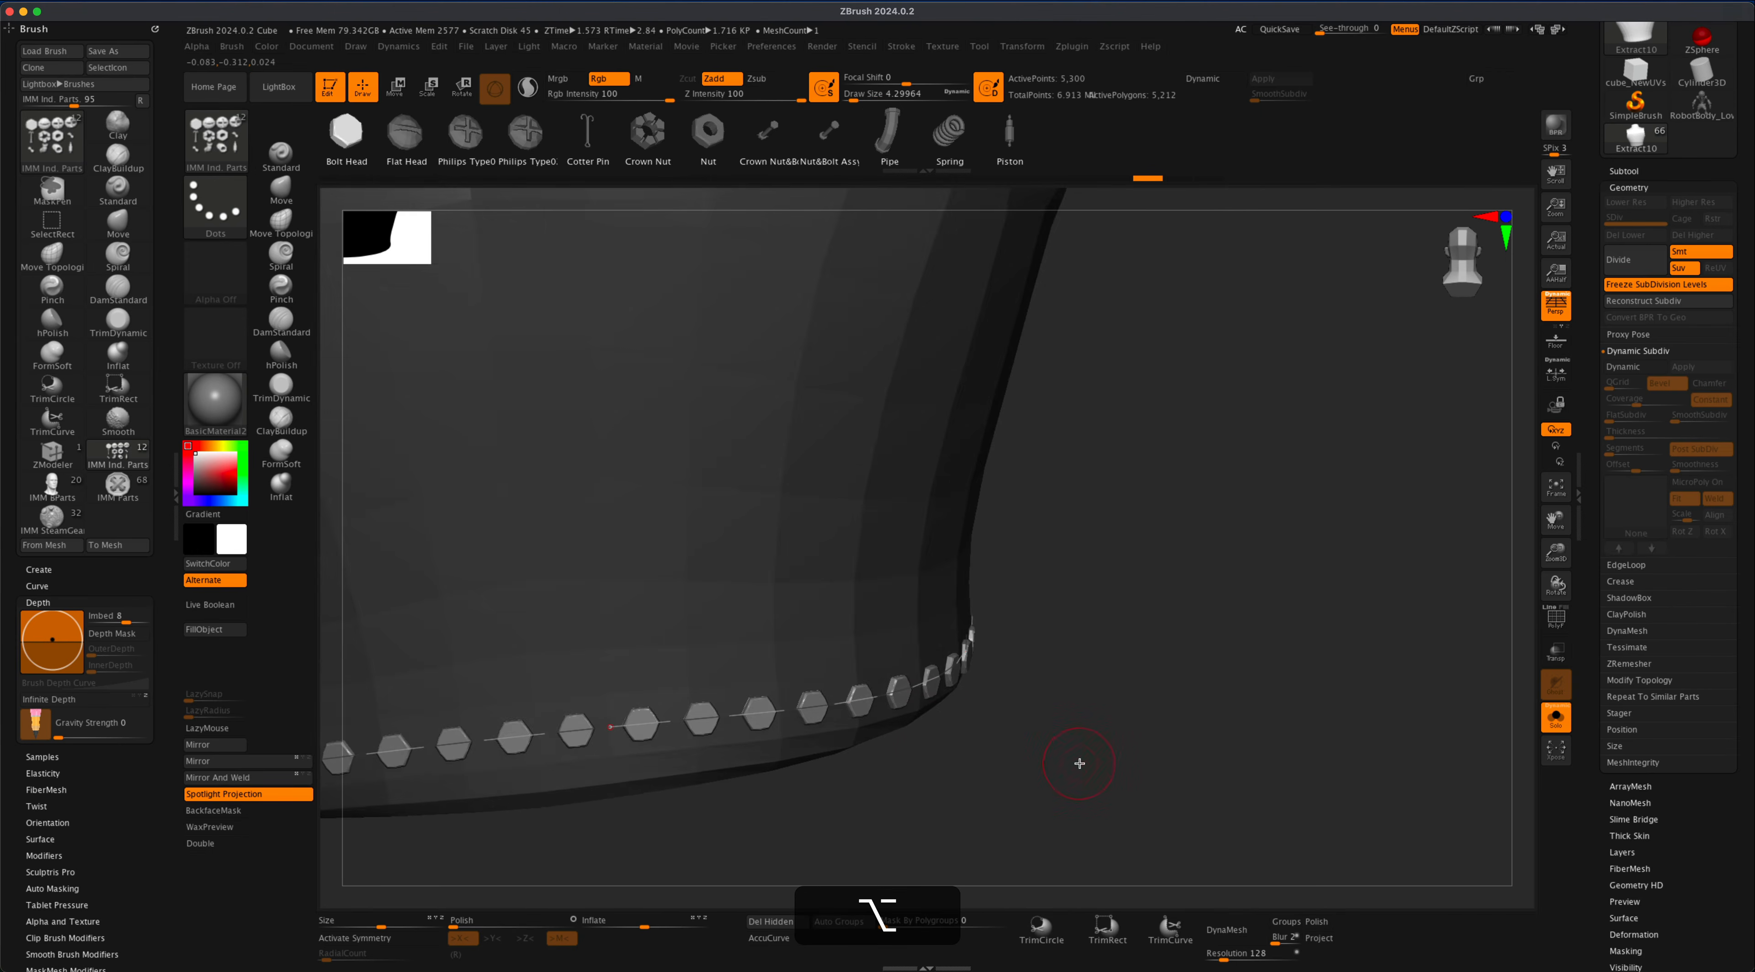
left_click_drag(1081, 764, 1216, 681, "alt")
- Expand the subtool list to a visible count of 14 and separate the new bolts with Split Unmasked Points
left_click(1626, 170)
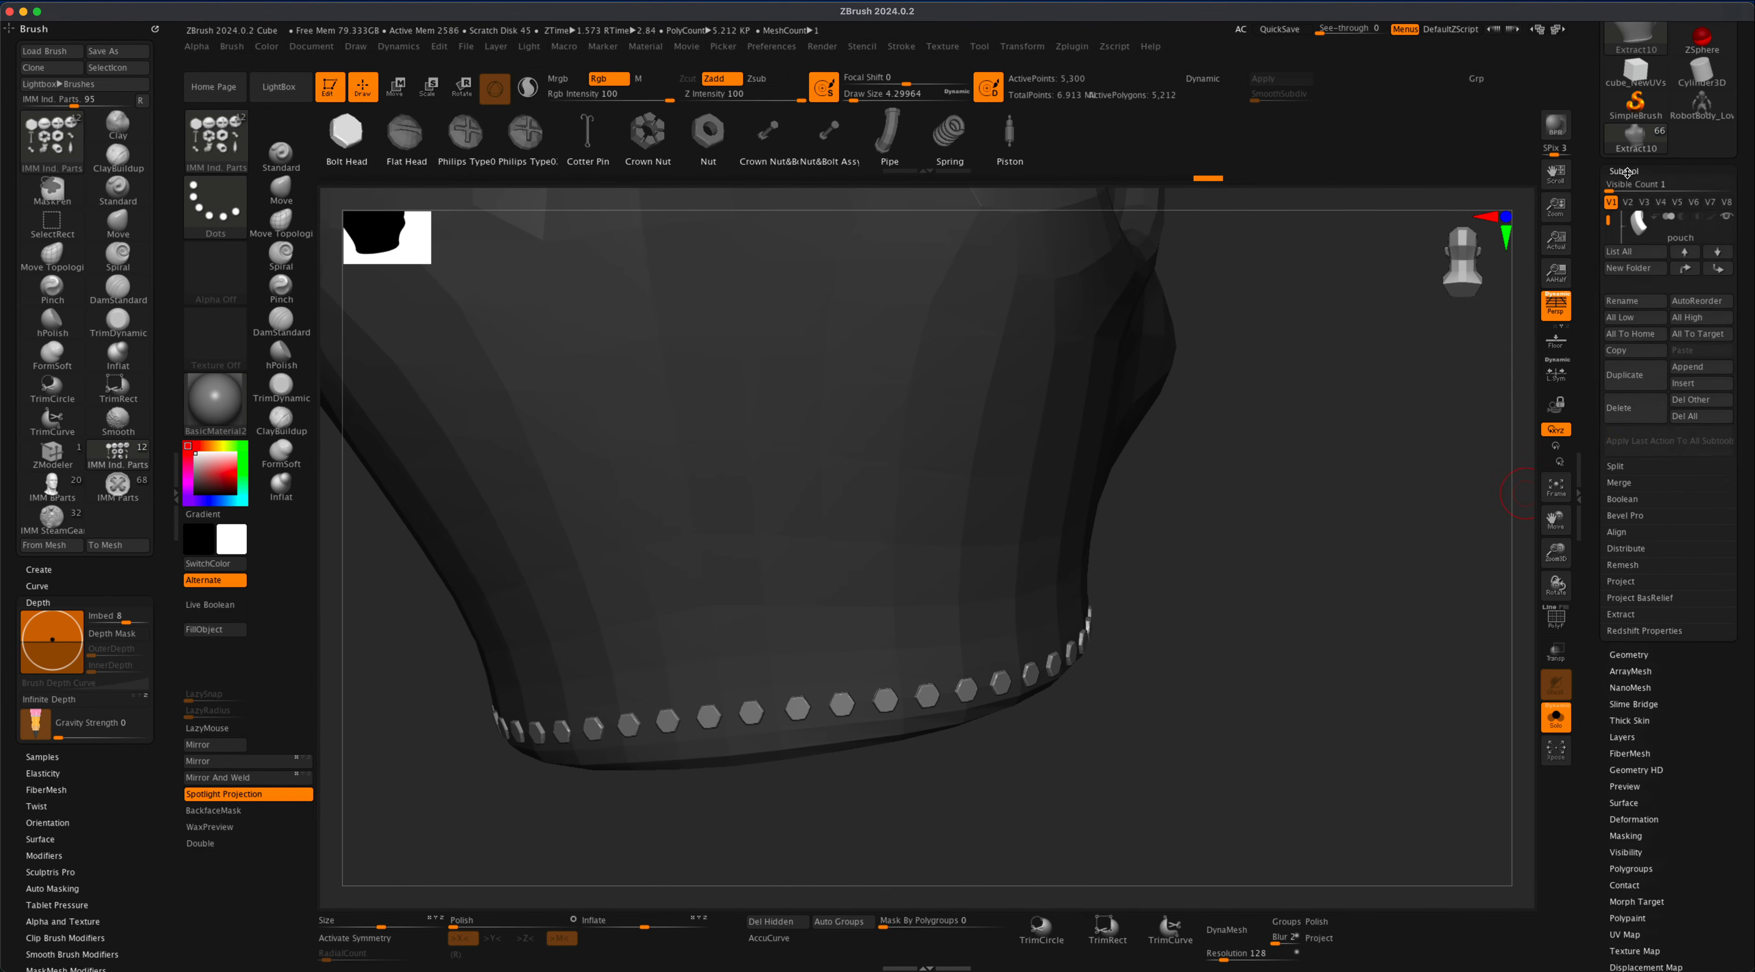
left_click(1674, 190)
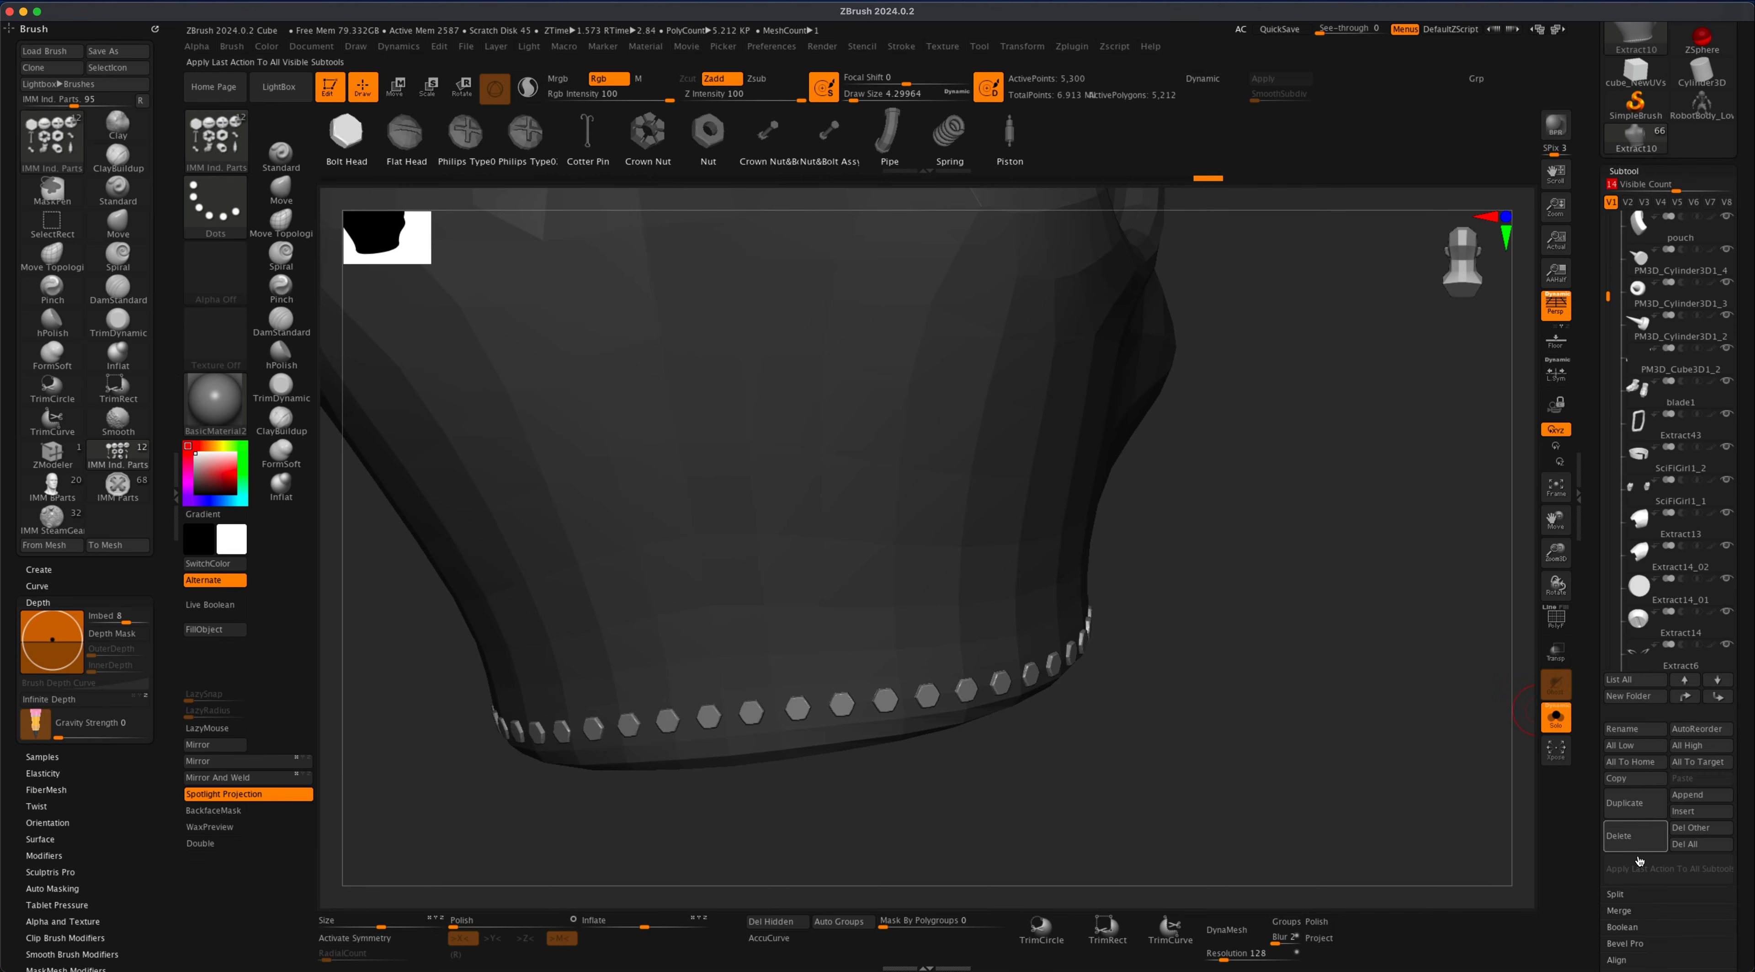
left_click(1631, 896)
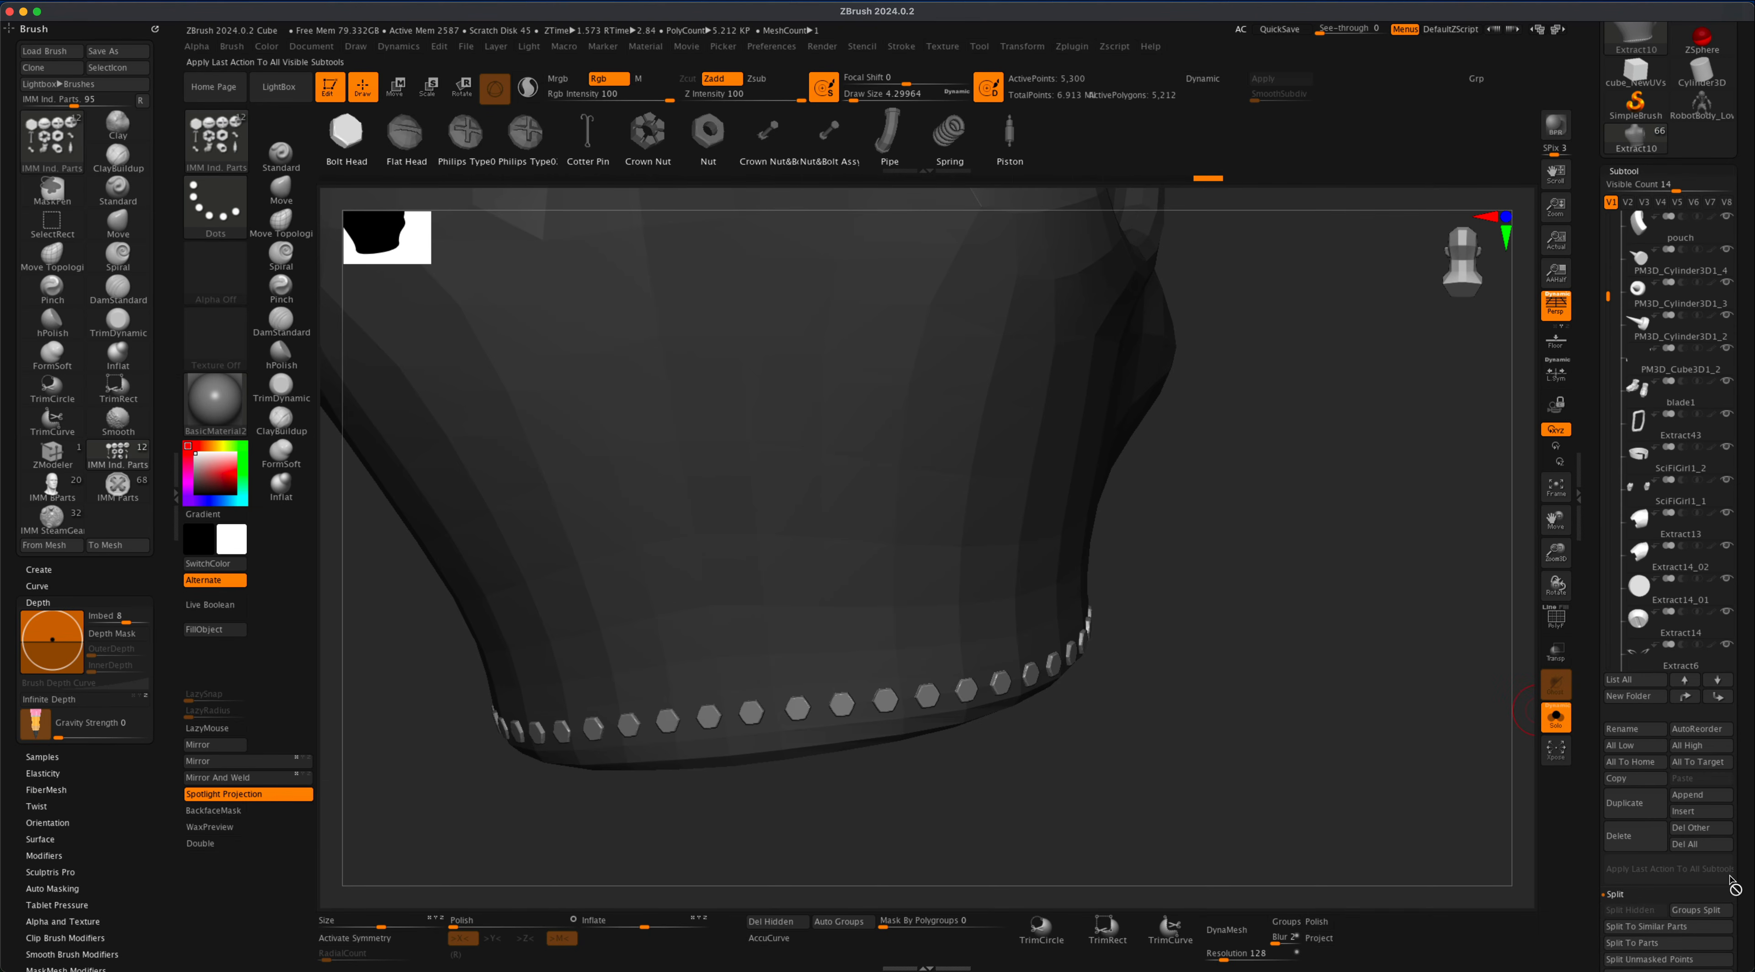
left_click_drag(1740, 860, 1748, 813)
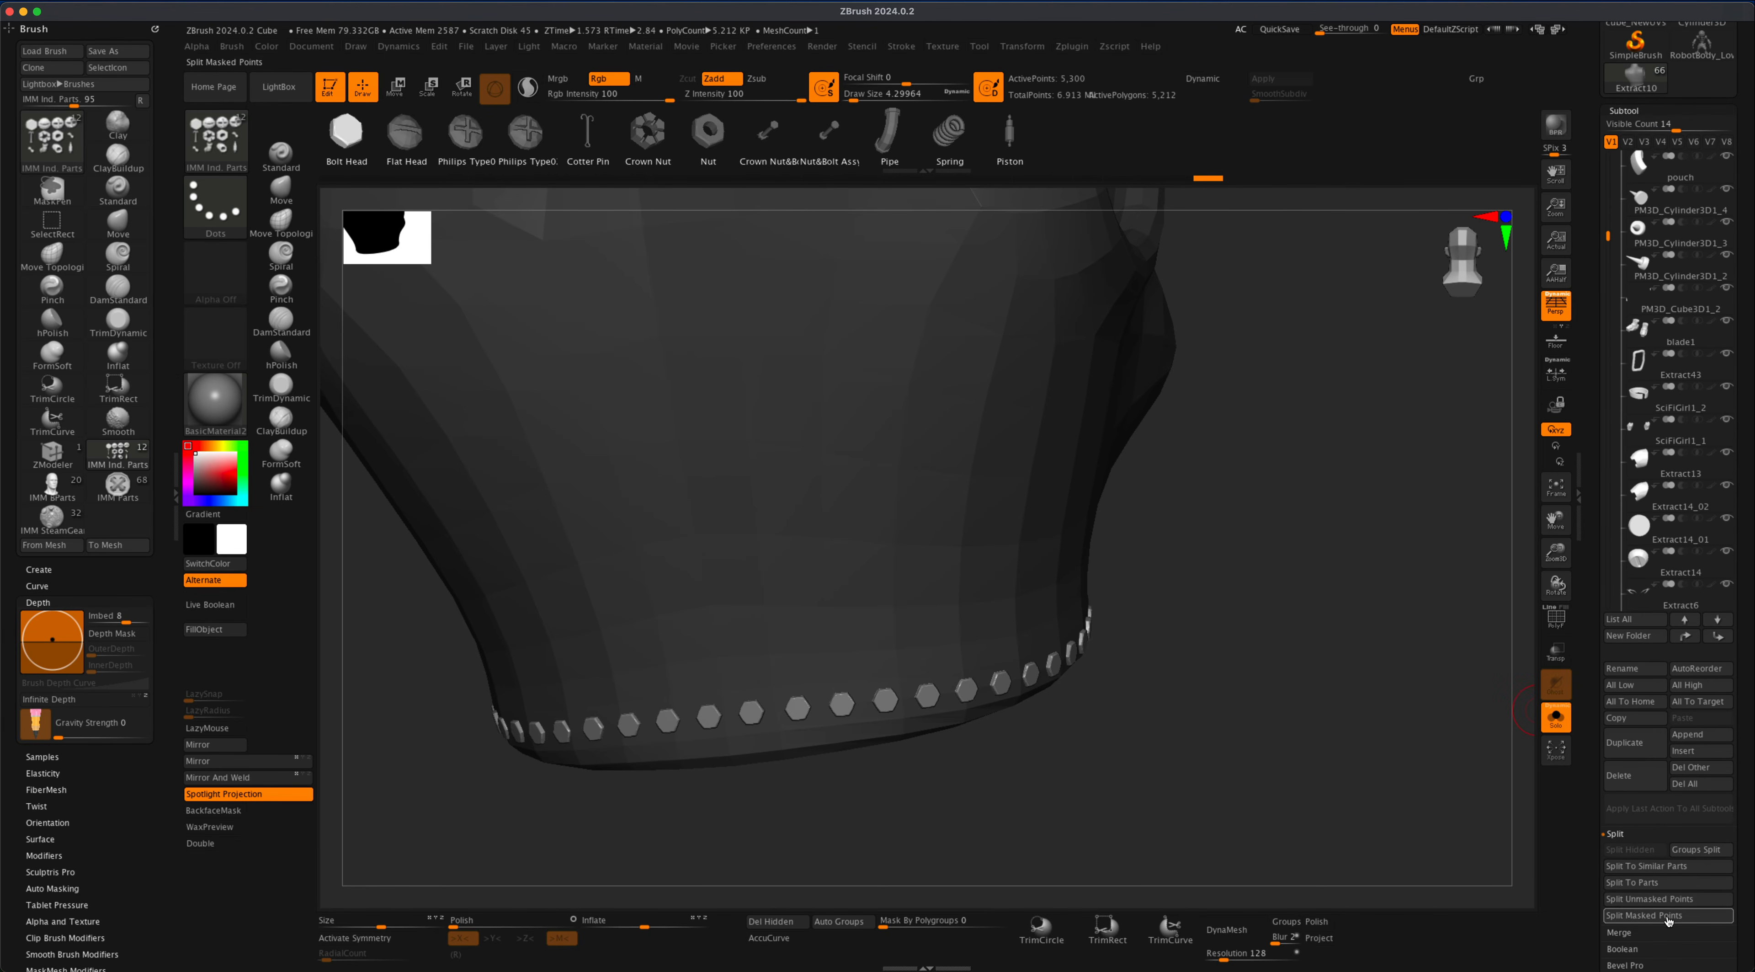
left_click(1668, 898)
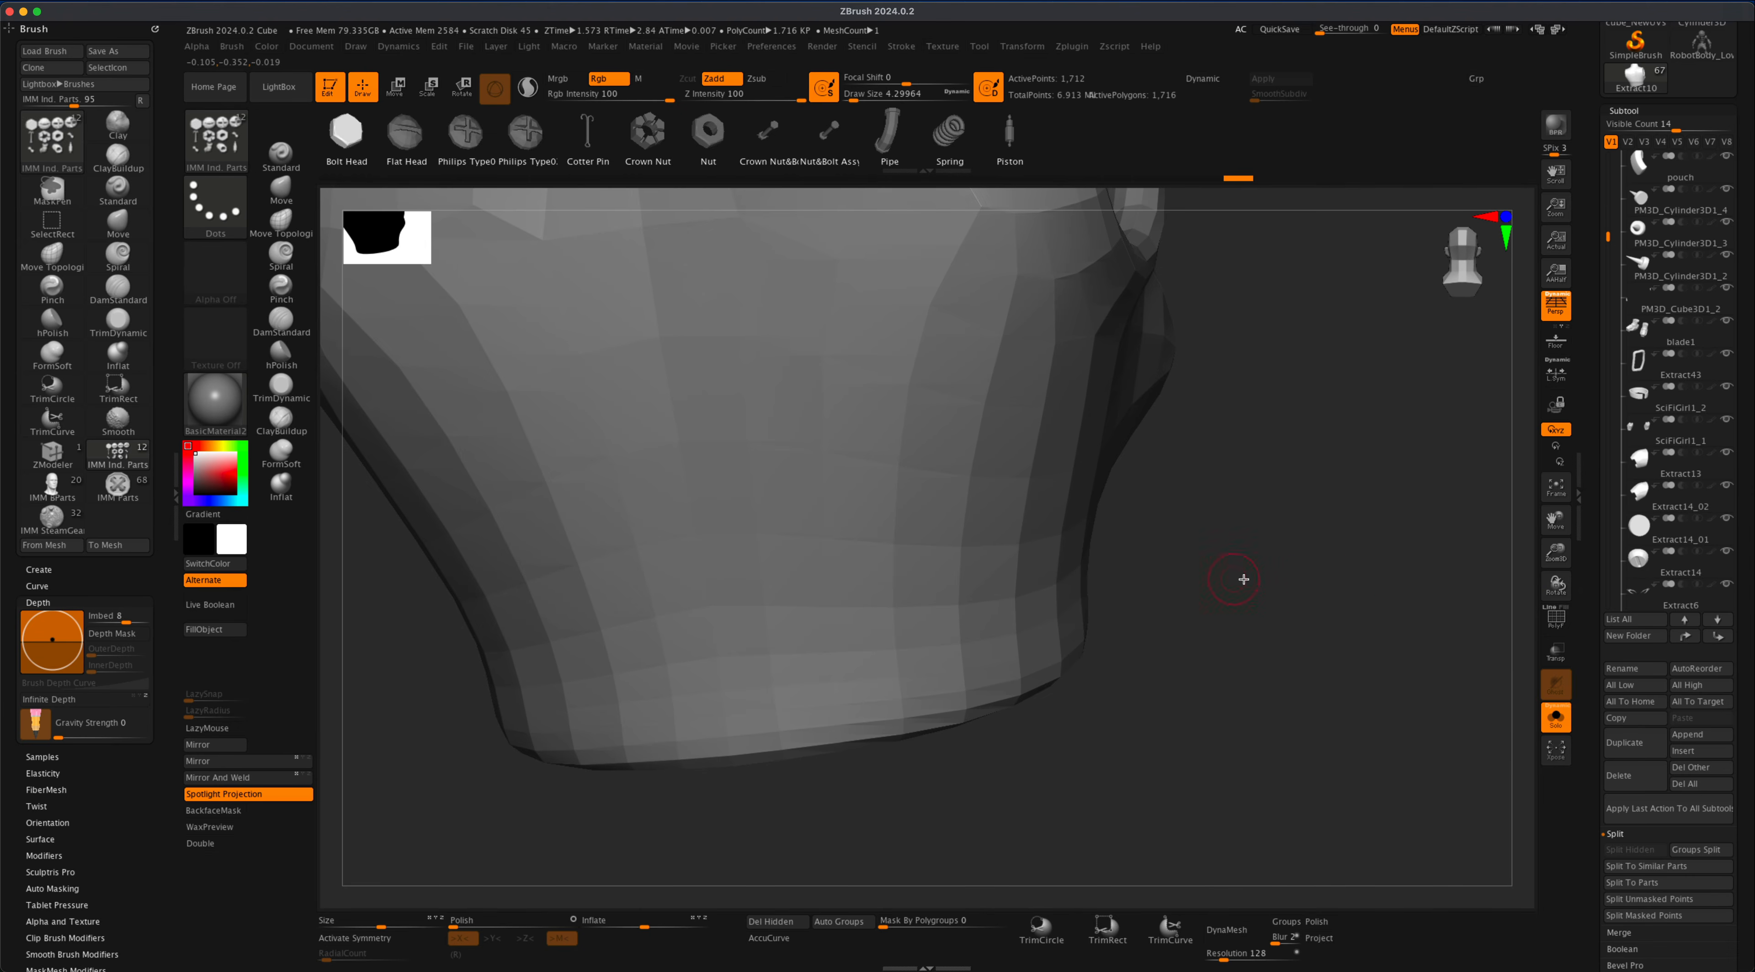
- Turn off Solo mode to show the split bolt row together with all the character's other subtools
left_click_drag(1603, 239, 1605, 271)
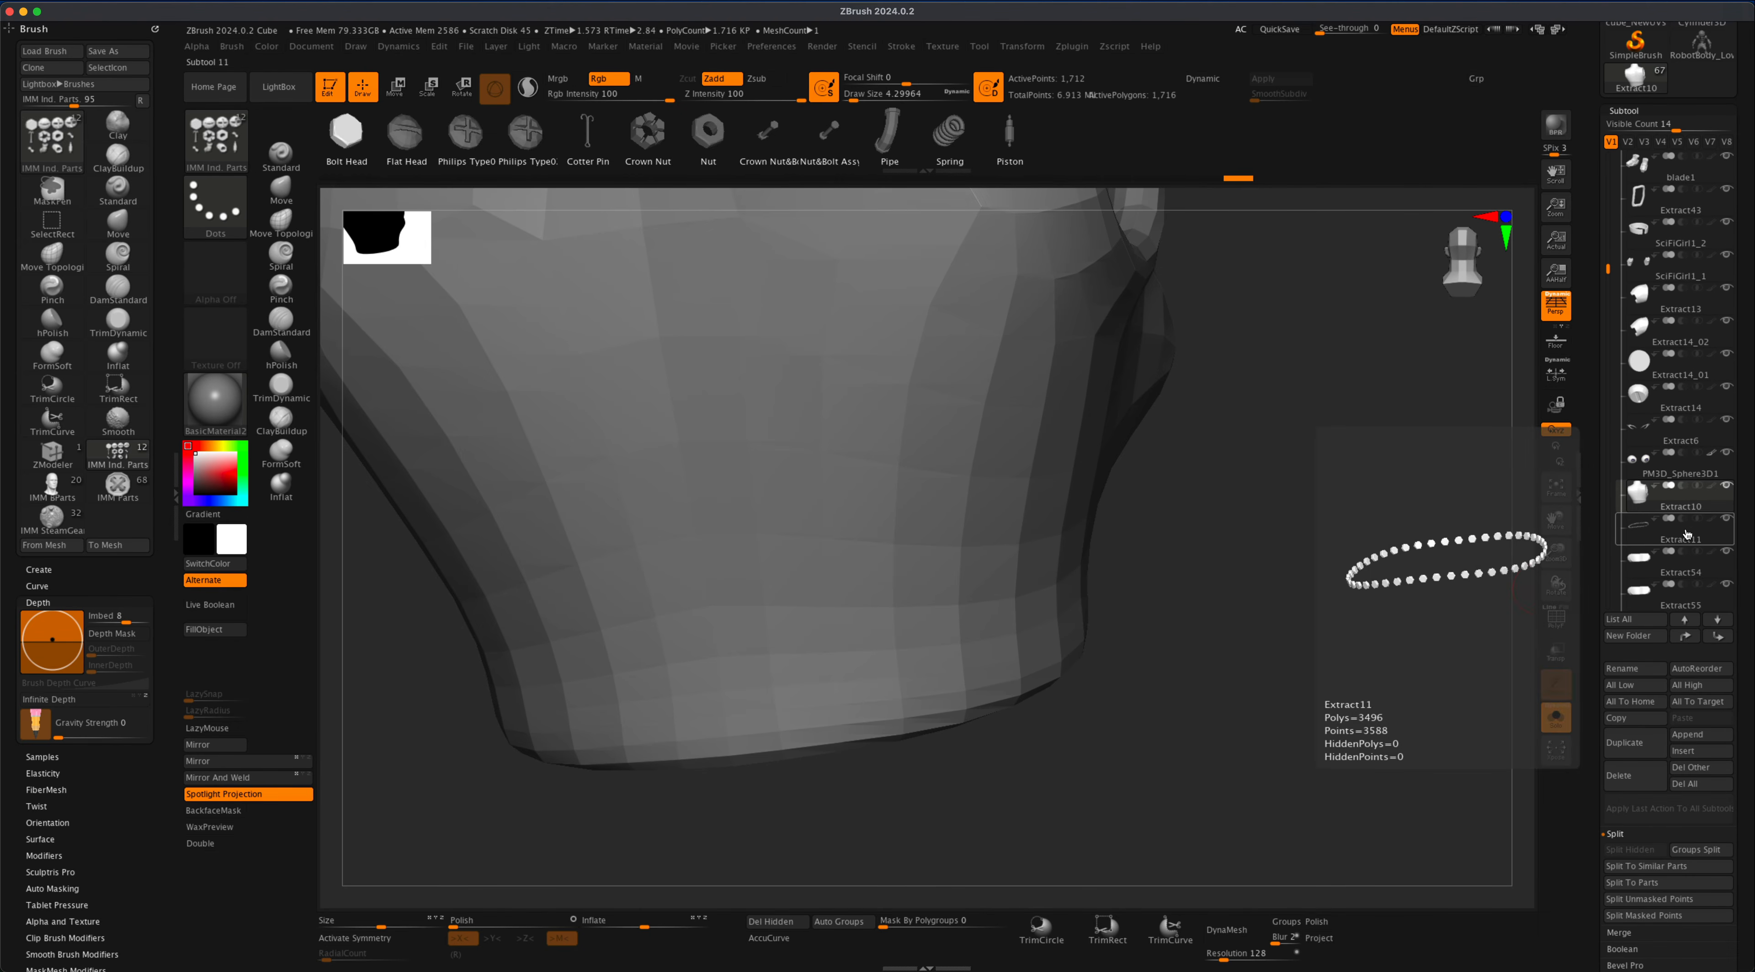
left_click(1555, 722)
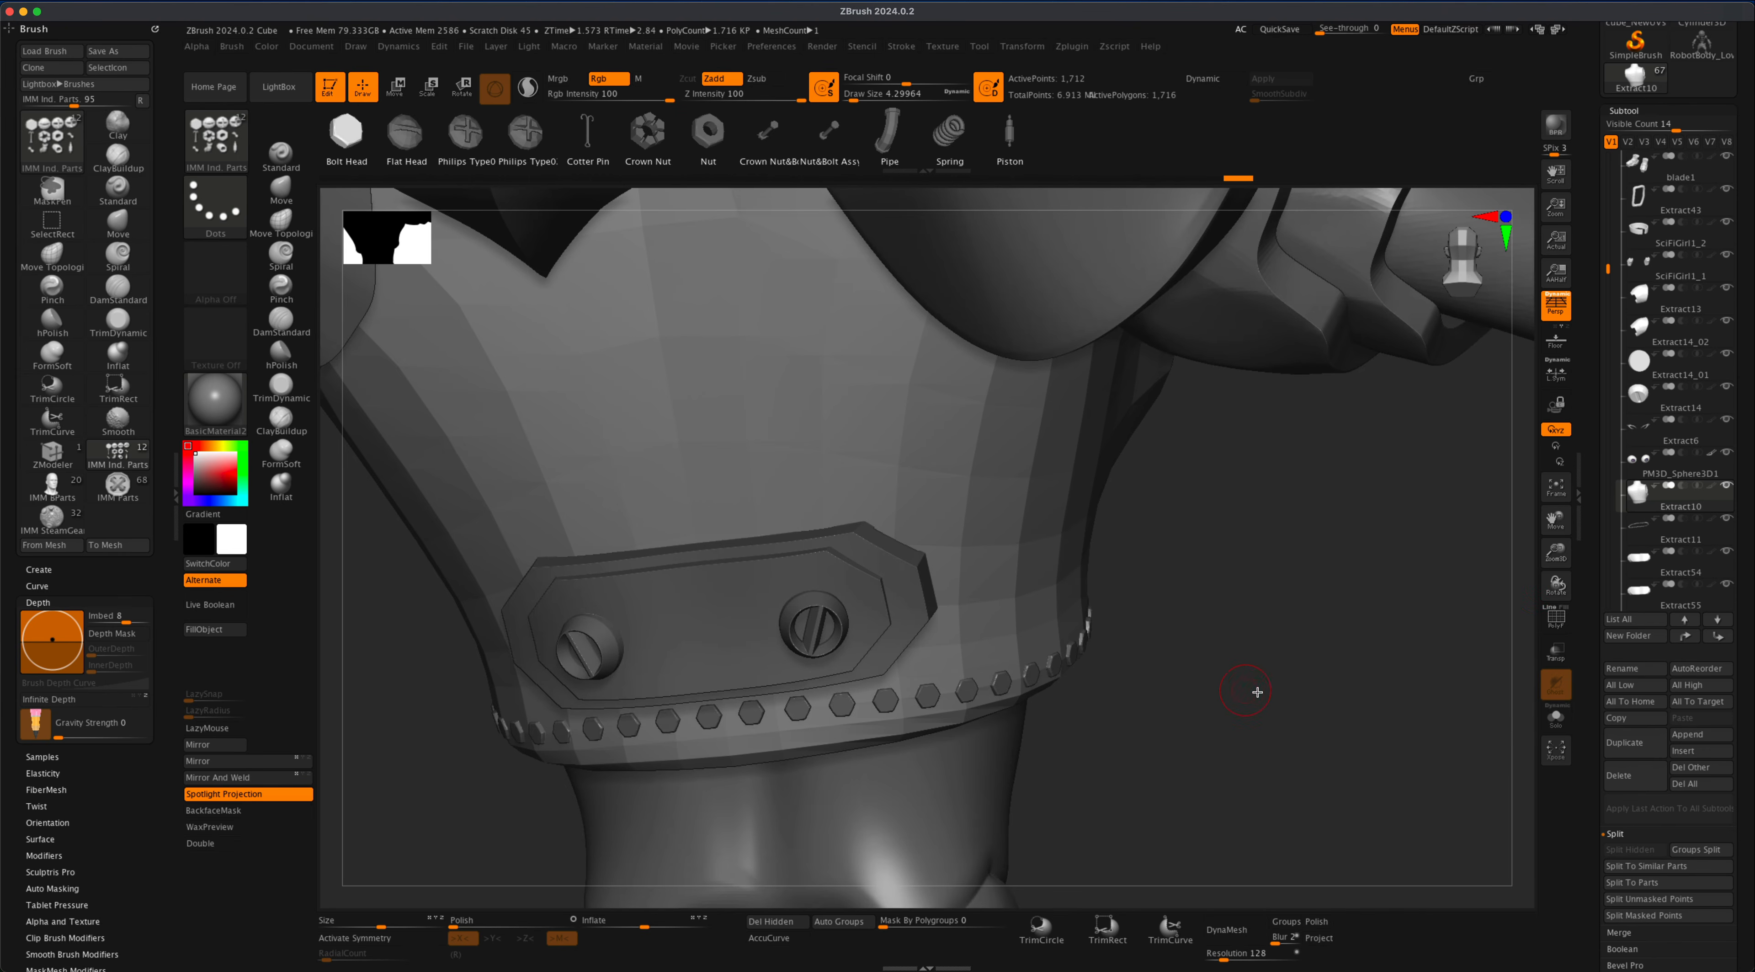
left_click_drag(1265, 690, 1168, 658, "alt")
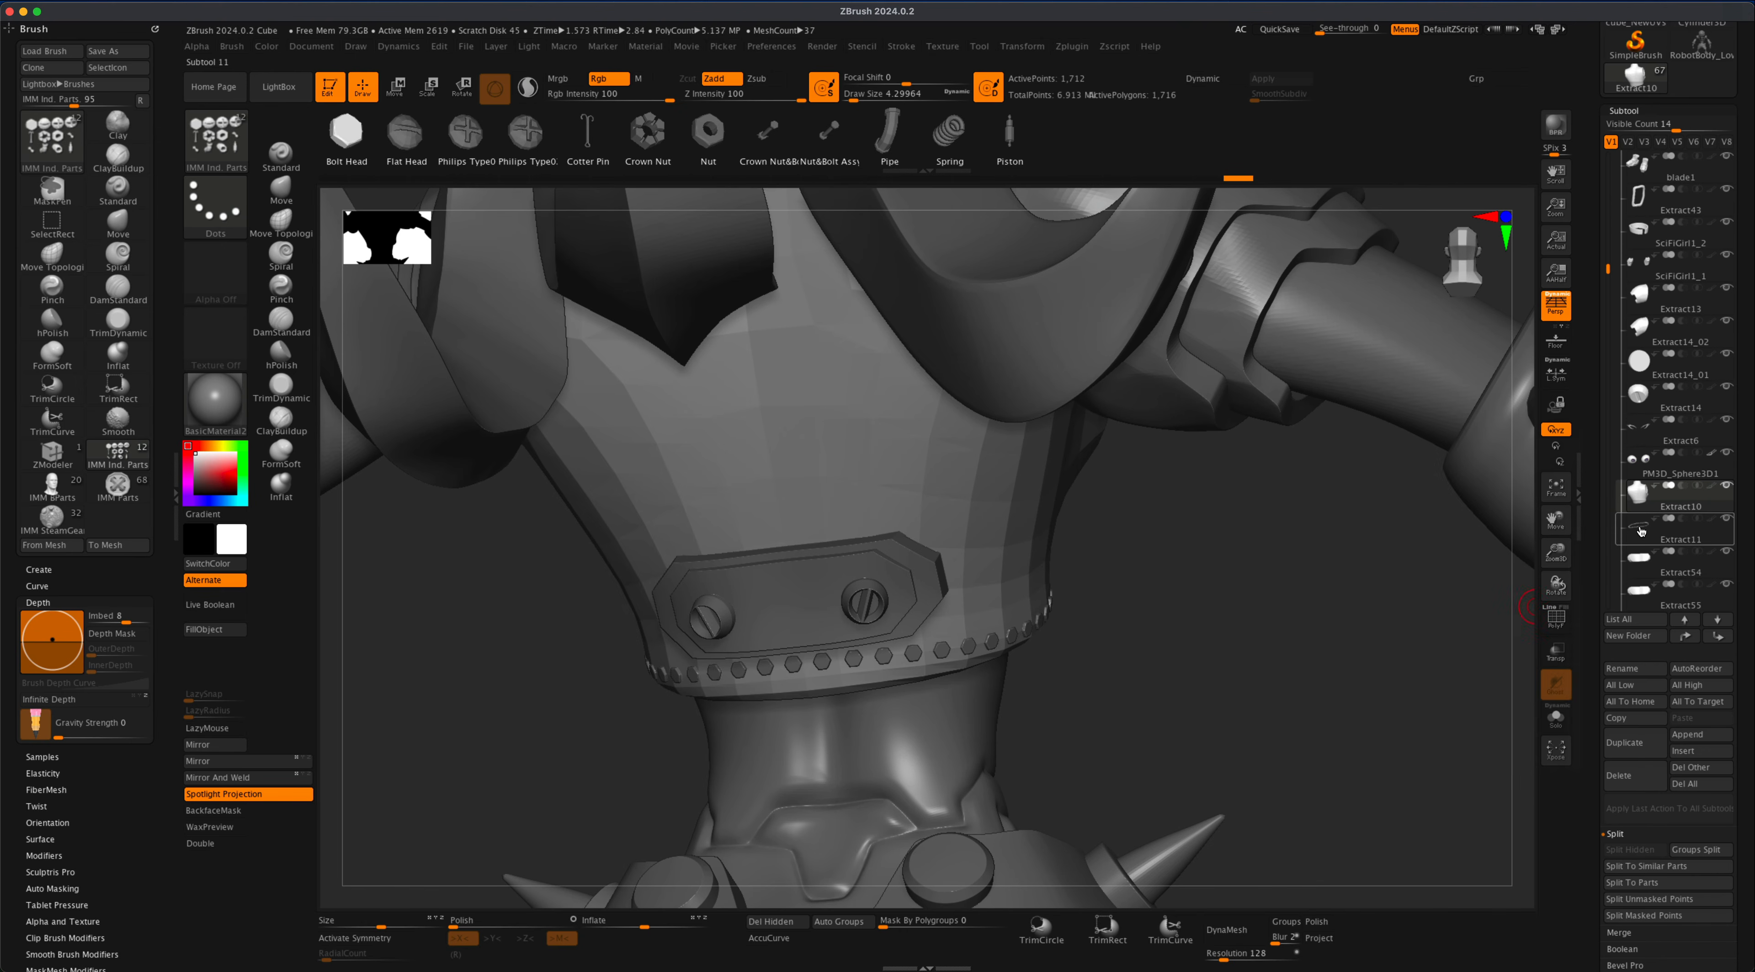
- Select the bolt row subtool and activate the Move brush with a draw size of about 46
left_click(1656, 528)
key("b")
key("m")
key("v")
key("s")
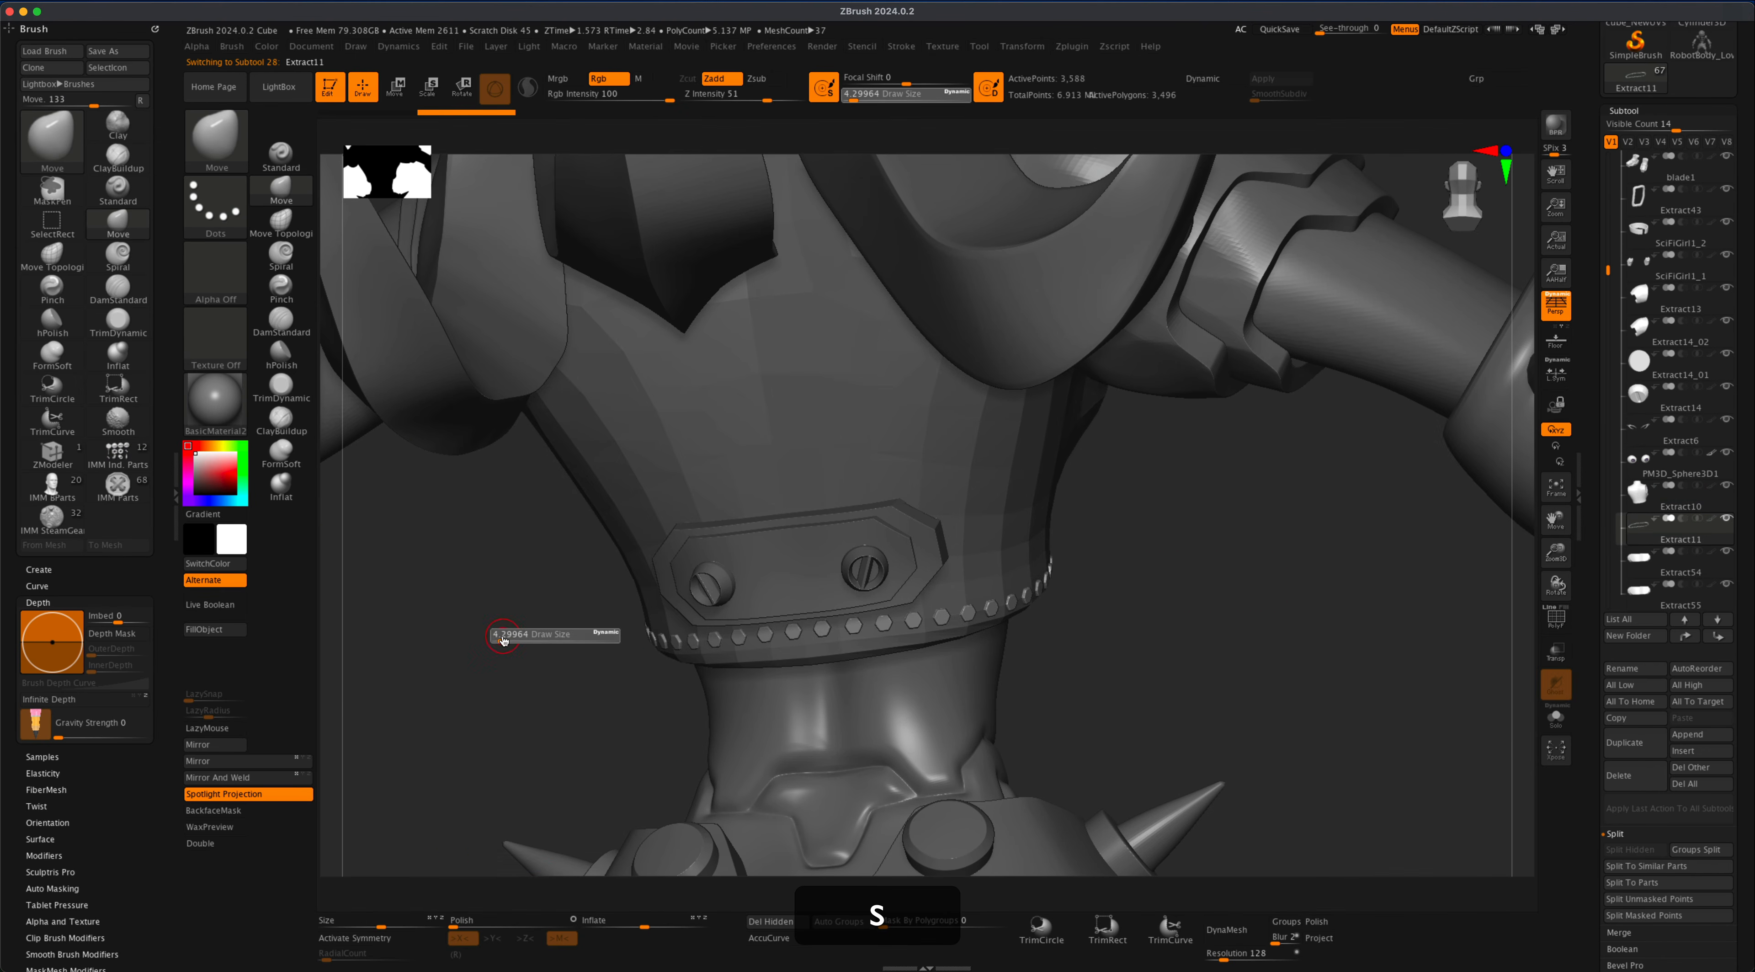
left_click(522, 636)
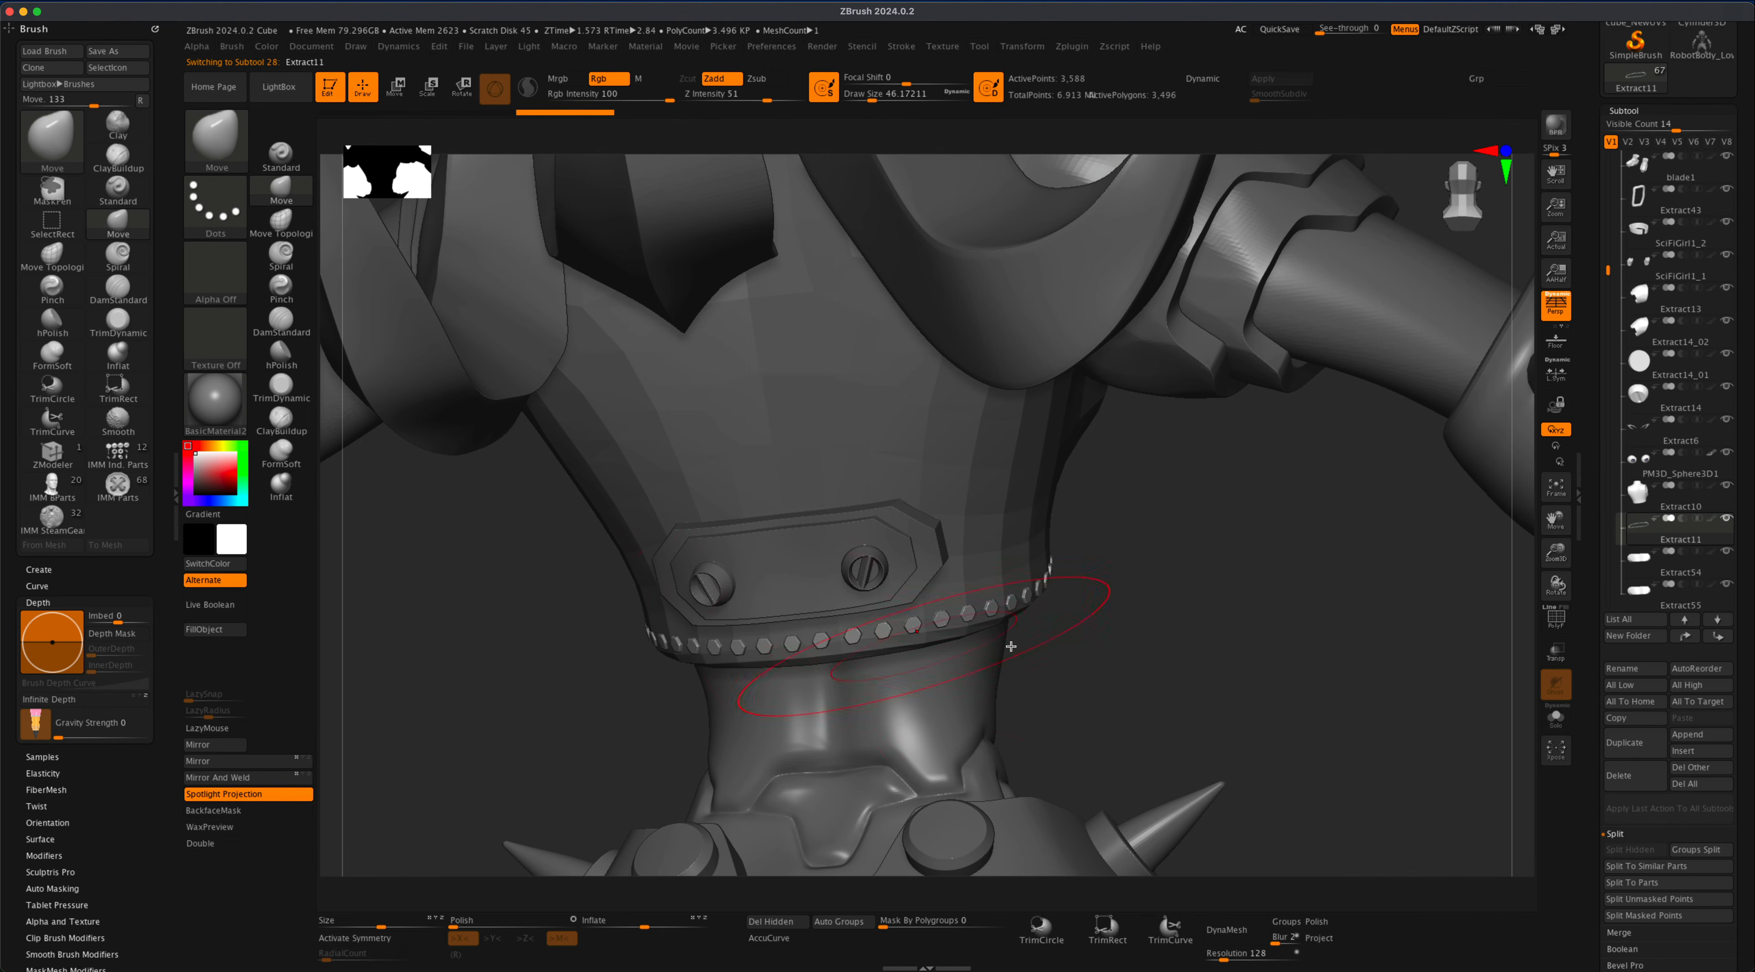
left_click_drag(1189, 647, 1136, 679)
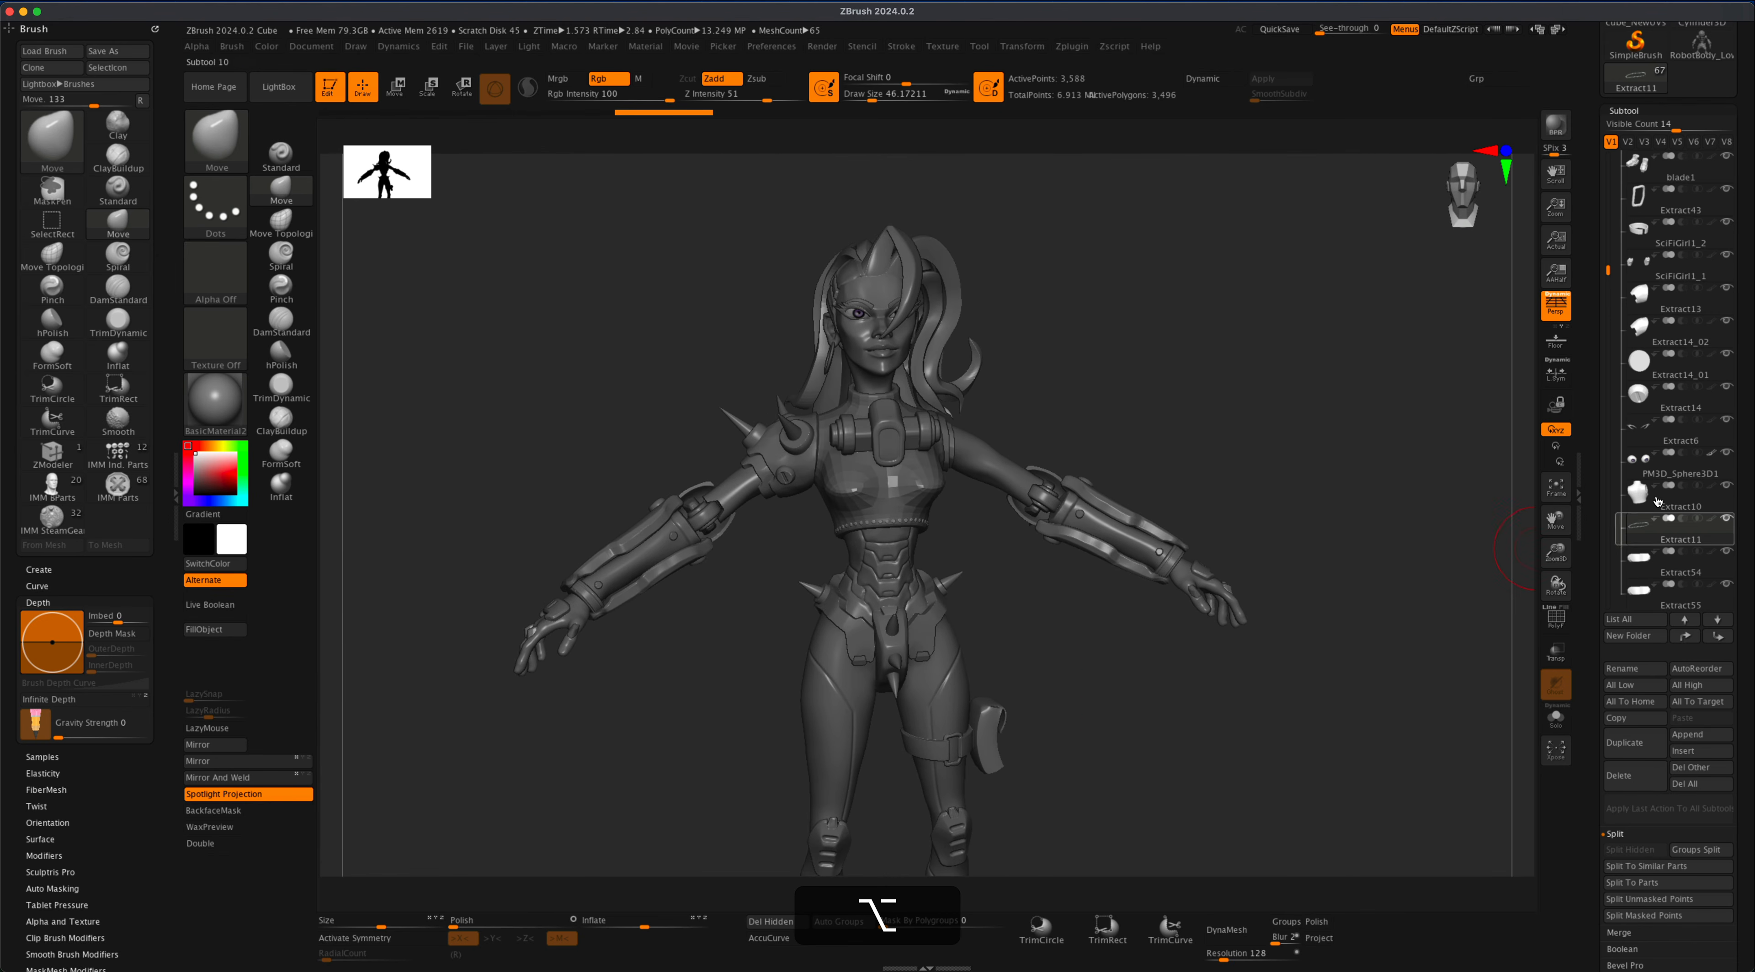
- Select the crop top subtool and turn off Freeze SubDivision Levels in its geometry settings
left_click(1656, 501)
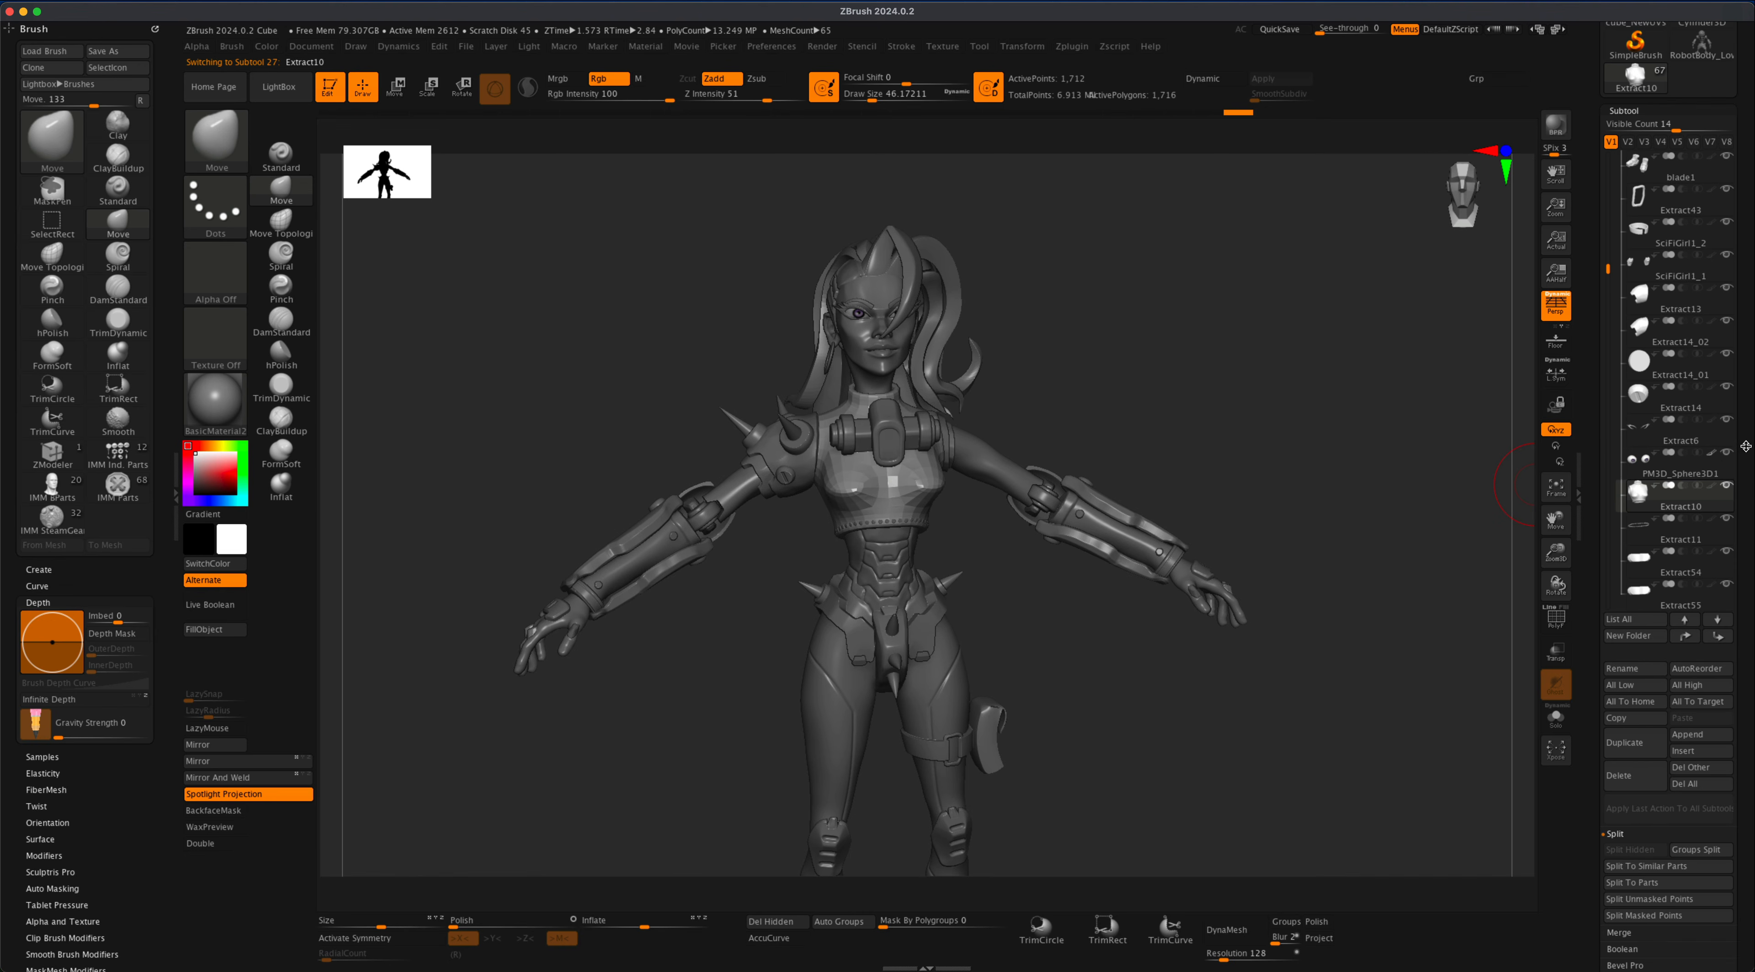
scroll(1717, 546, "down", 5)
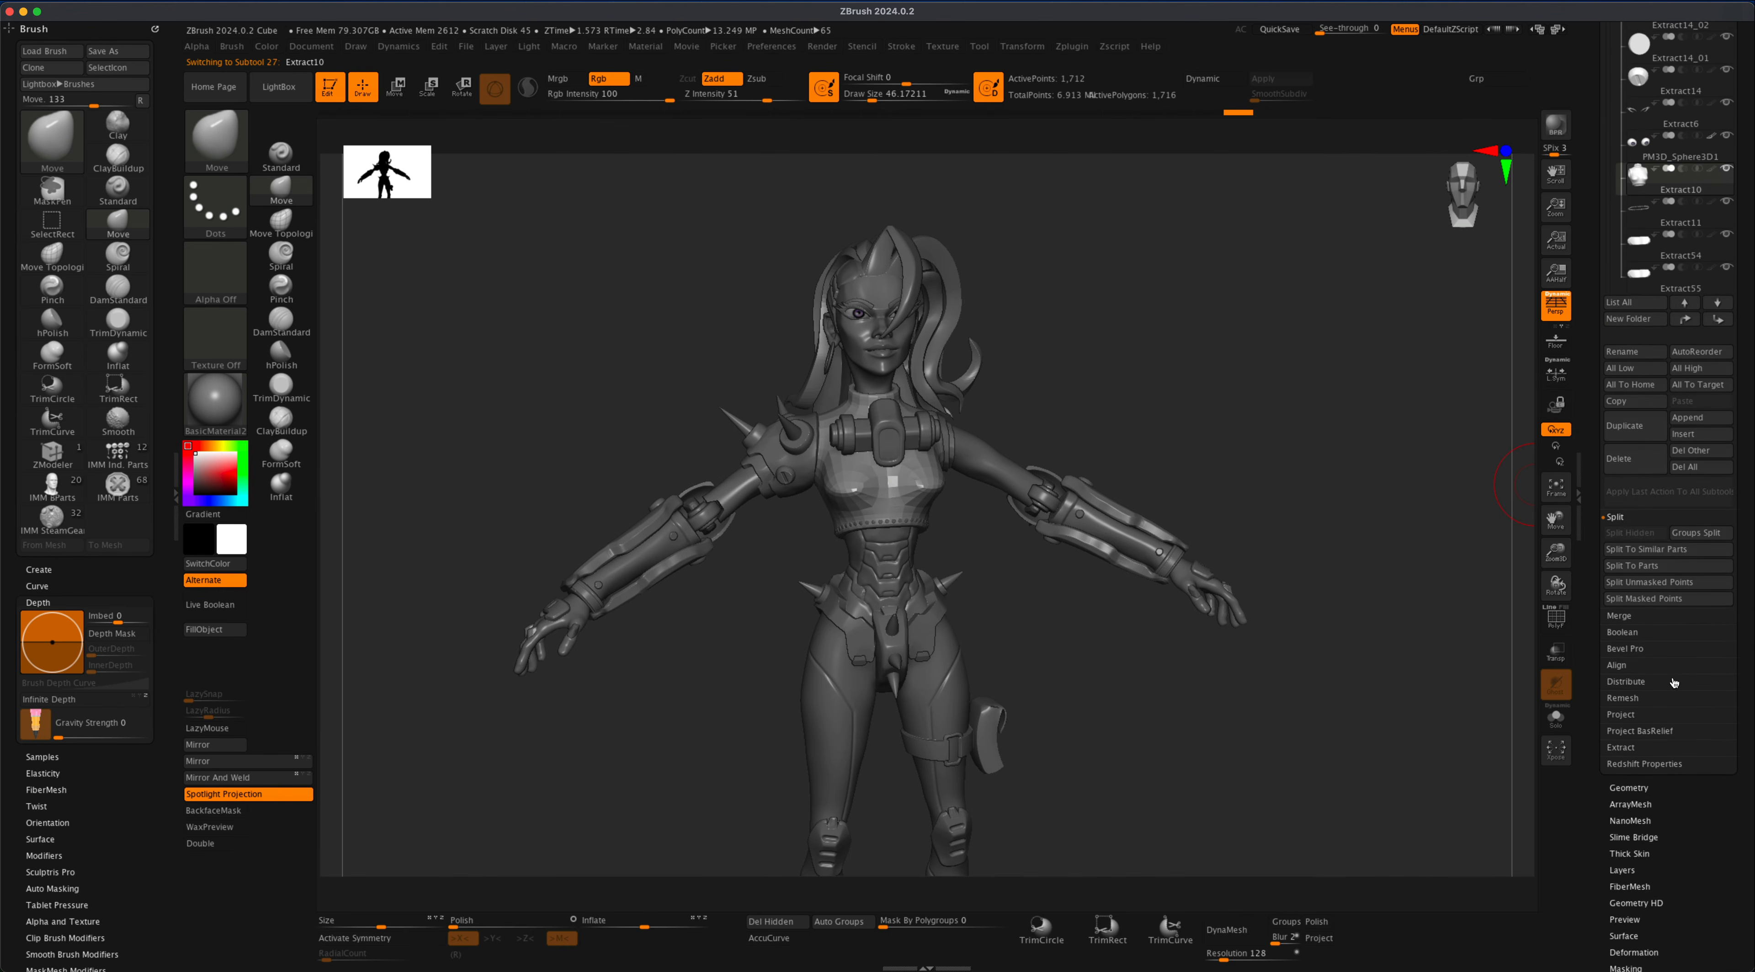
left_click(1628, 786)
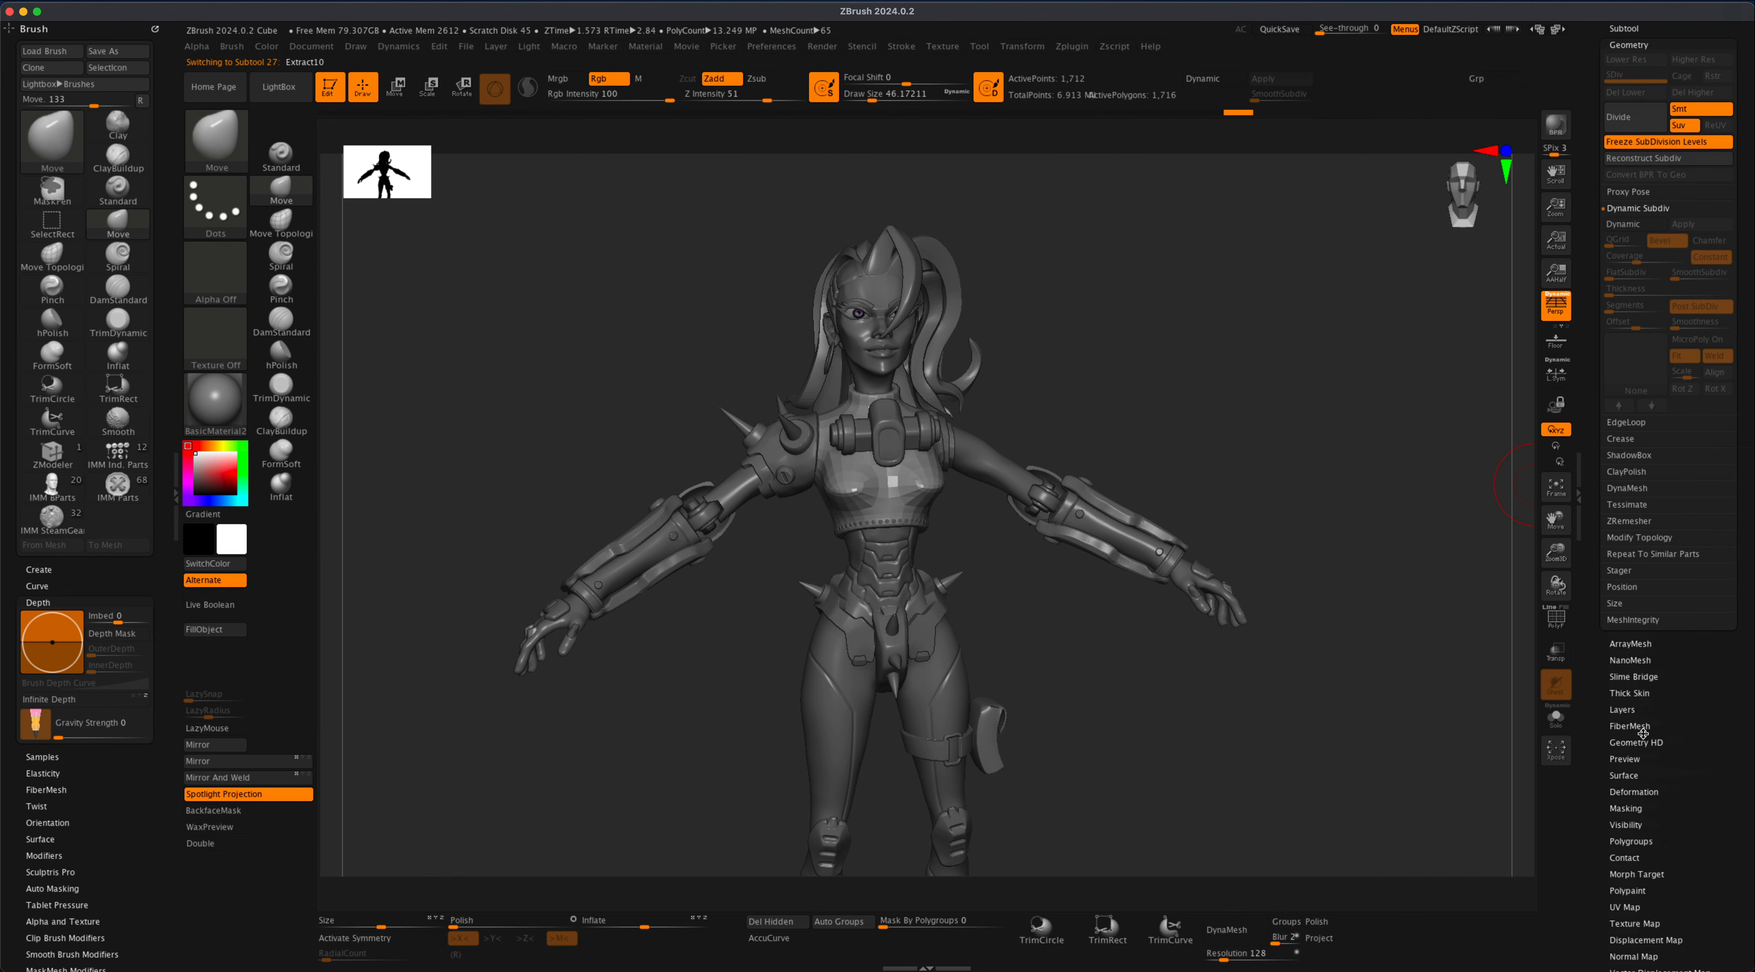
left_click(1650, 141)
left_click_drag(1417, 545, 1213, 674)
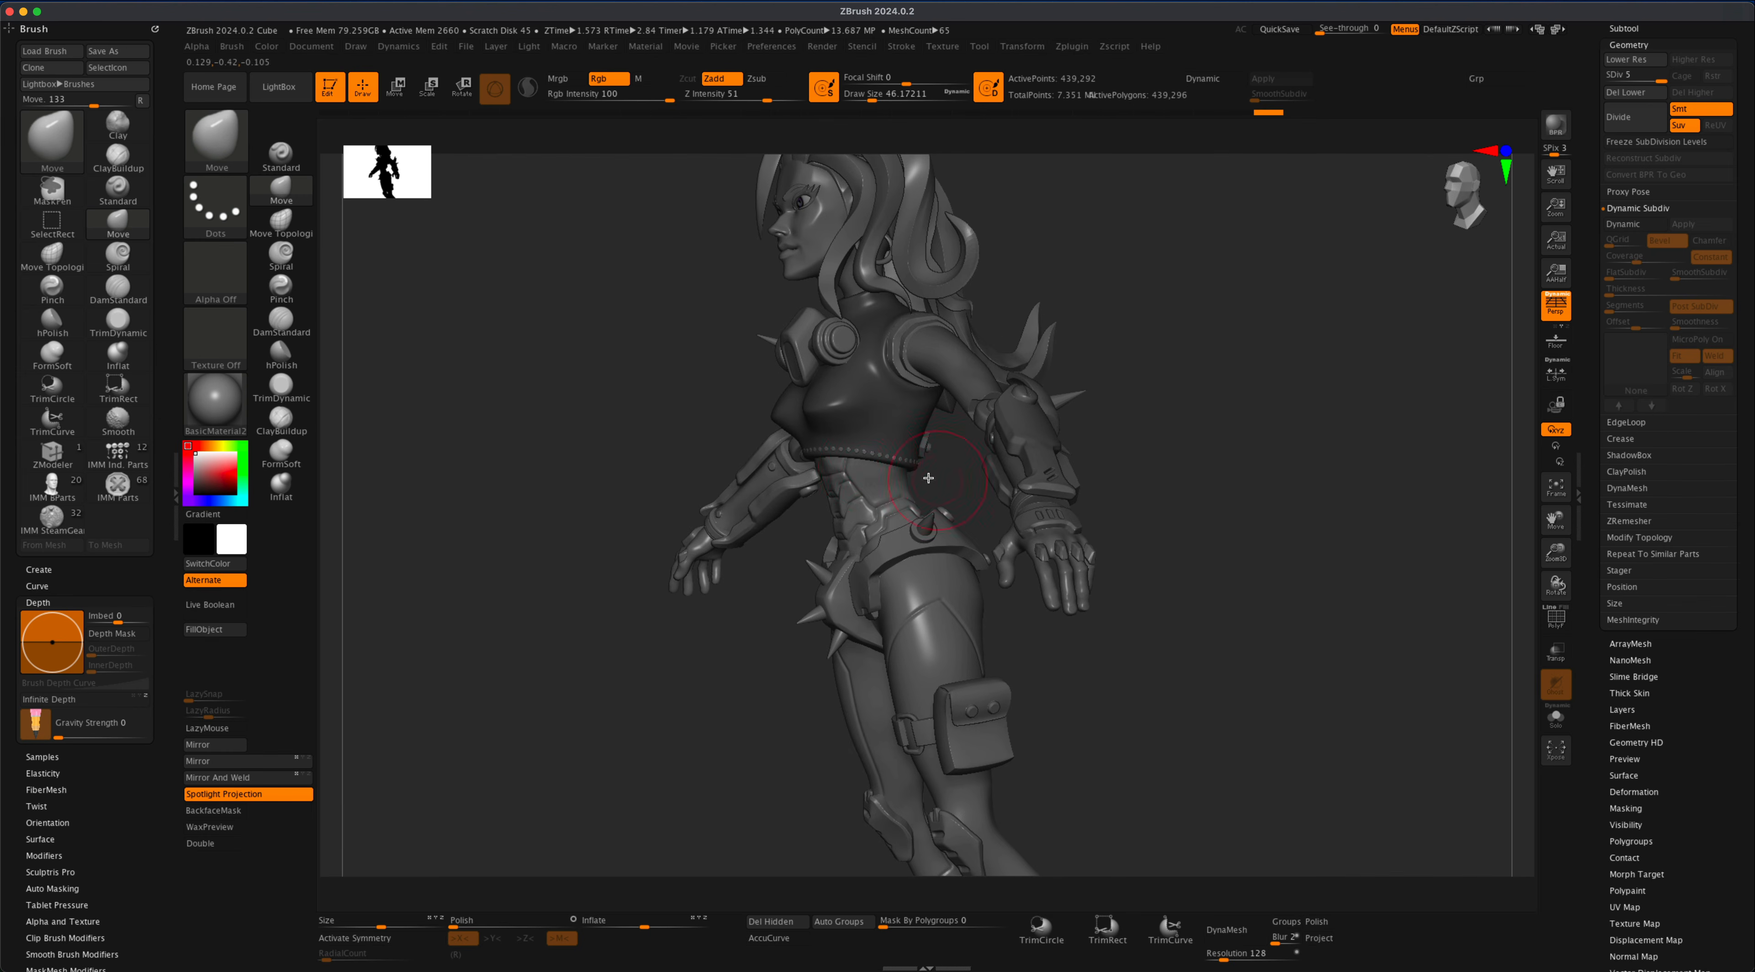
- Run a BPR render of the full character and examine the crop top with its bolted hem
left_click_drag(654, 419, 790, 433)
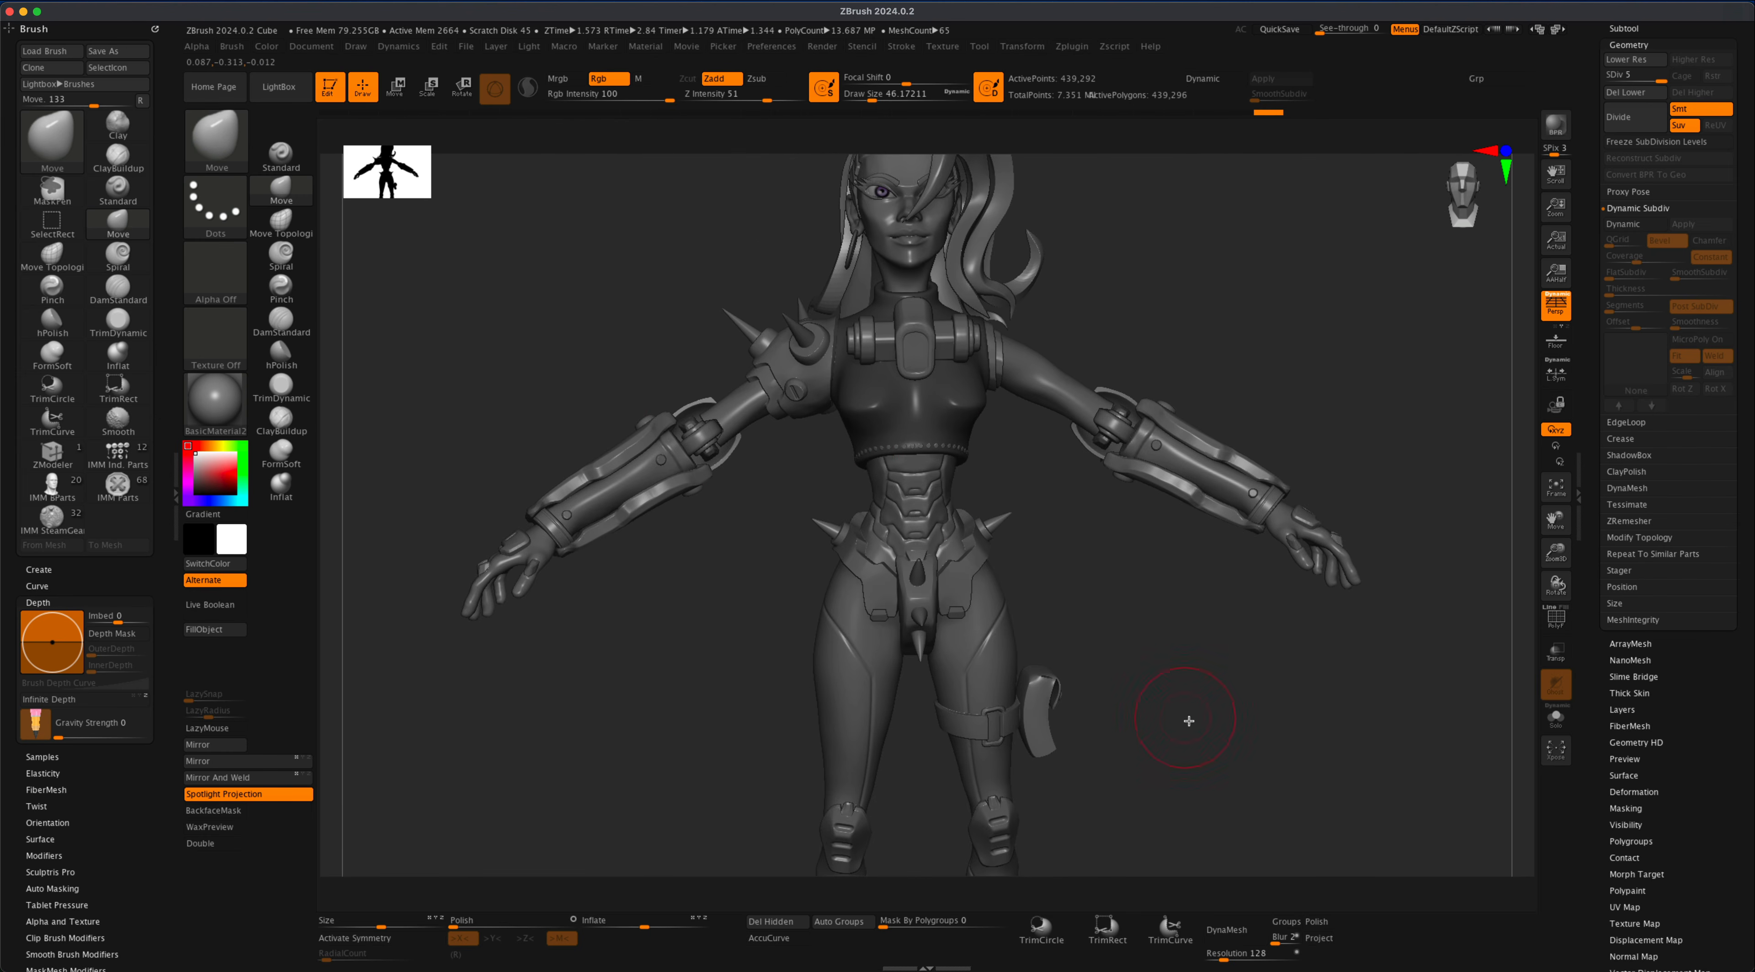
mouse_move(1199, 692)
left_mouse_down("alt")
mouse_move(1201, 633)
mouse_move(1189, 672)
left_mouse_up("alt")
left_click_drag(1194, 633, 1205, 643)
left_click_drag(1193, 539, 1182, 530, "alt")
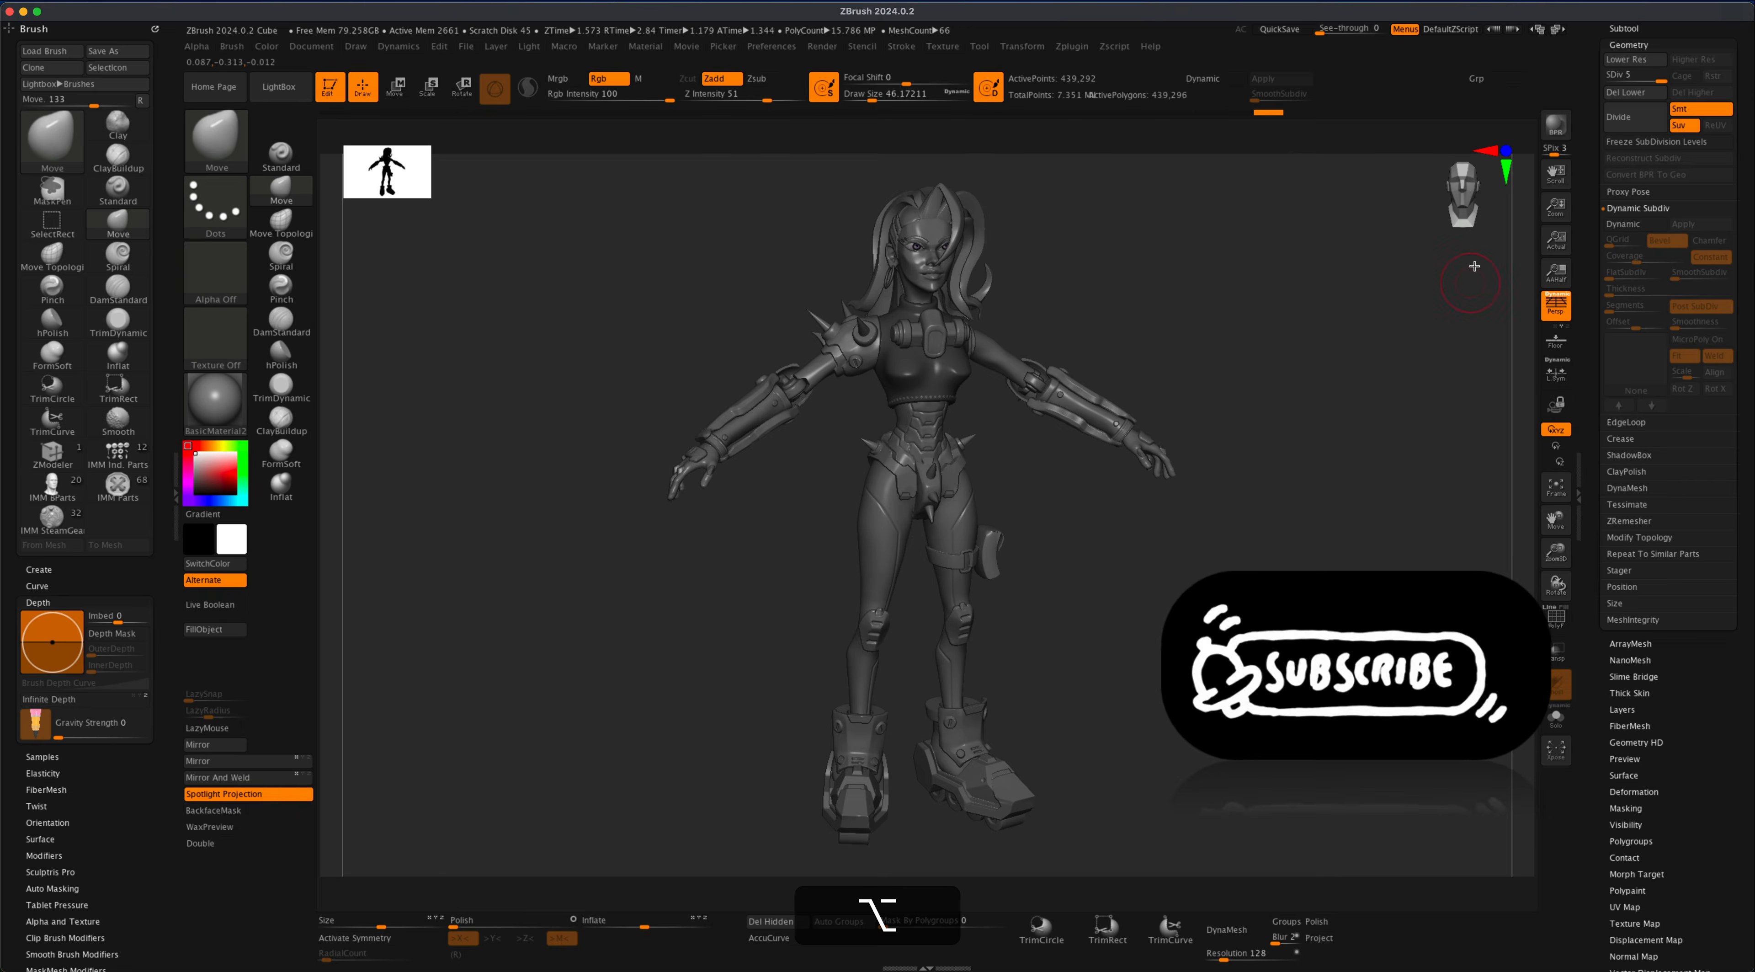
left_click(1555, 126)
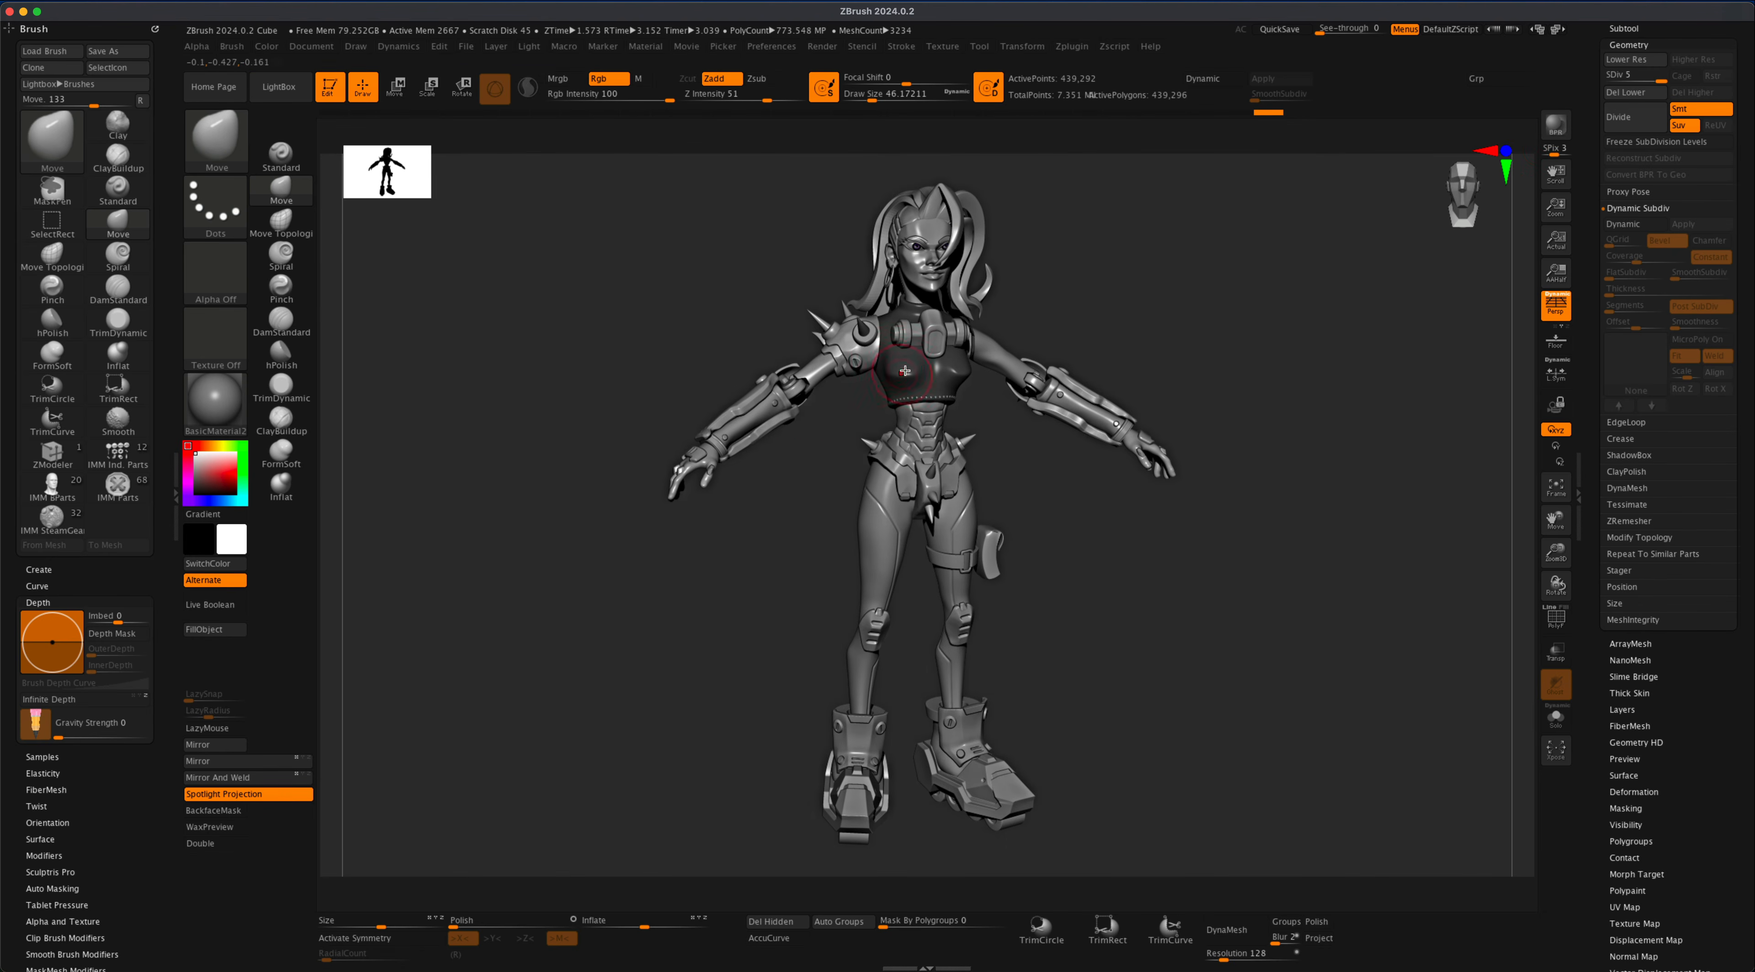
mouse_move(1140, 565)
left_mouse_down("super")
mouse_move(1254, 660)
mouse_move(964, 697)
mouse_move(1077, 697)
mouse_move(1346, 365)
left_mouse_up("super")
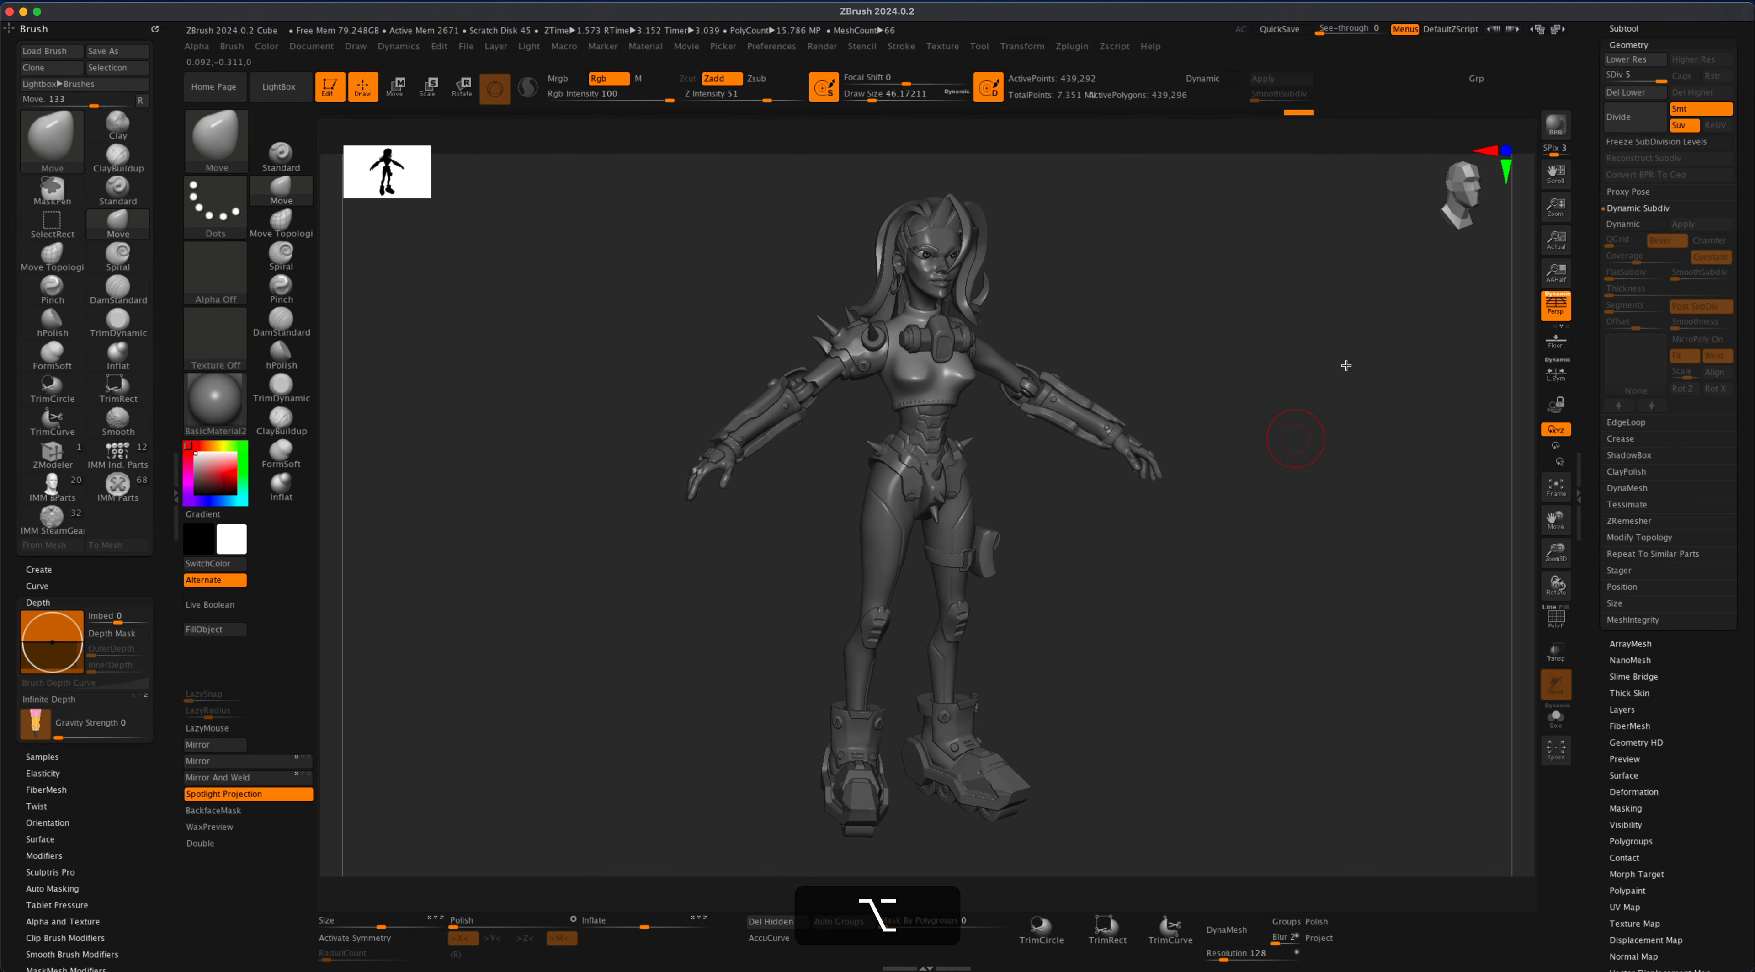